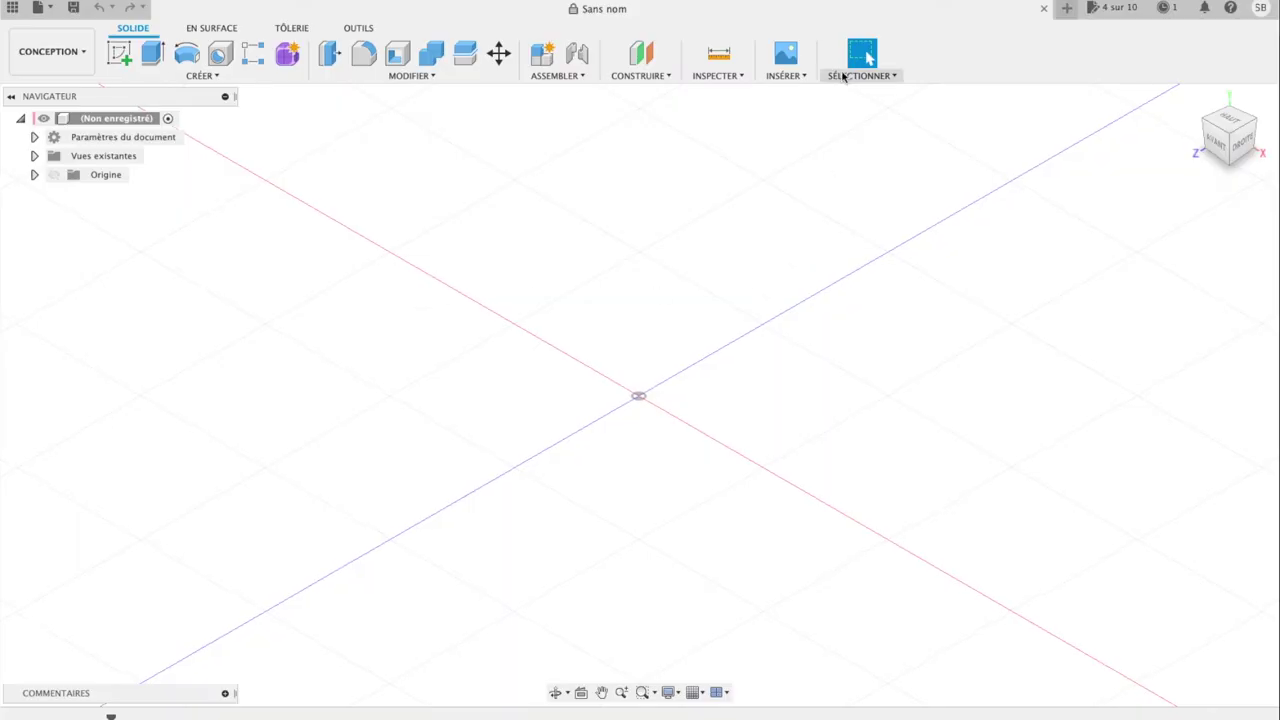
Step: Insert Apple_logo_black.svg.png as a canvas on an origin plane and view it from the front
{"action": "left_click", "coordinate": [795, 76]}
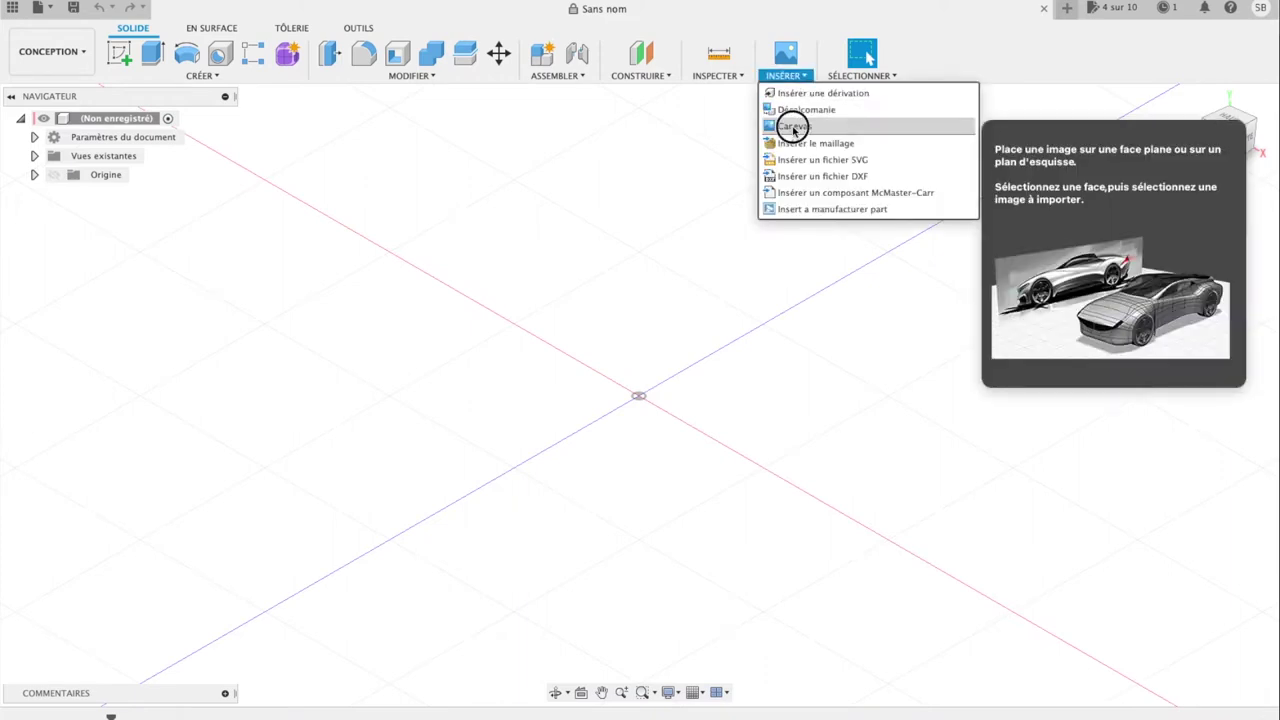
{"action": "left_click", "coordinate": [795, 128]}
{"action": "left_click", "coordinate": [526, 510]}
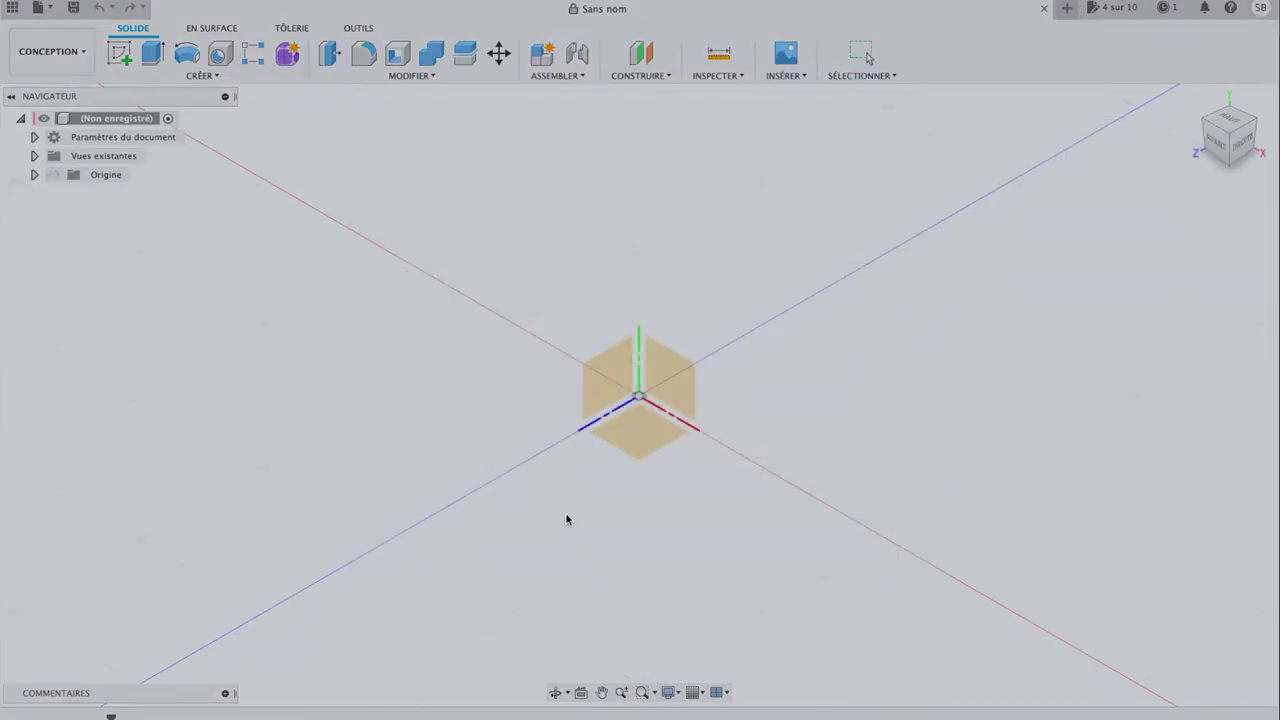
{"action": "left_click", "coordinate": [395, 166]}
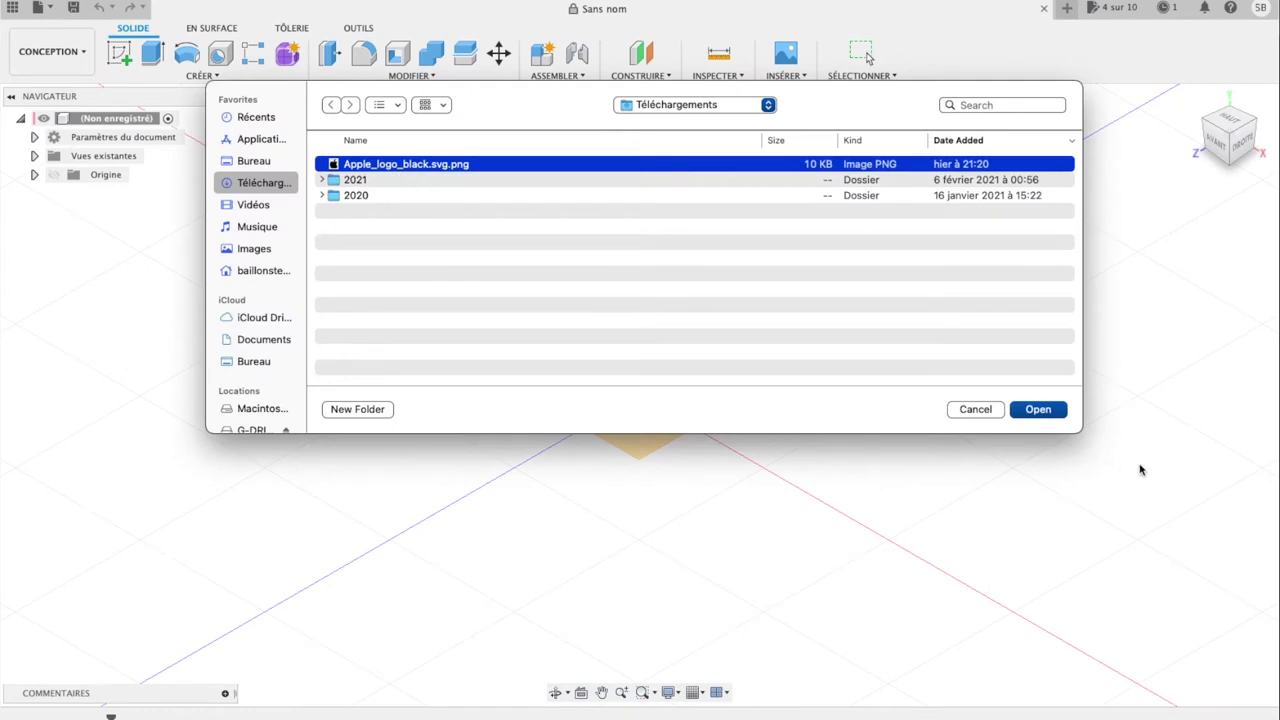
{"action": "left_click", "coordinate": [1045, 411]}
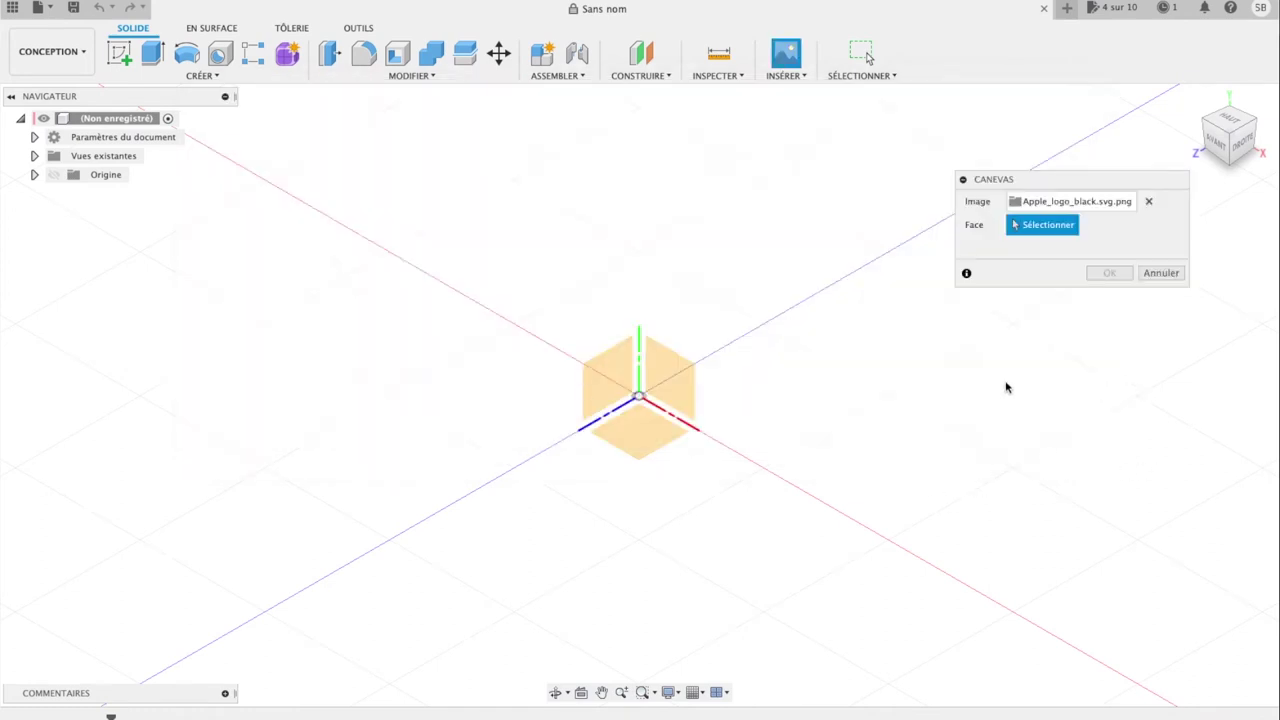
{"action": "left_click", "coordinate": [670, 386]}
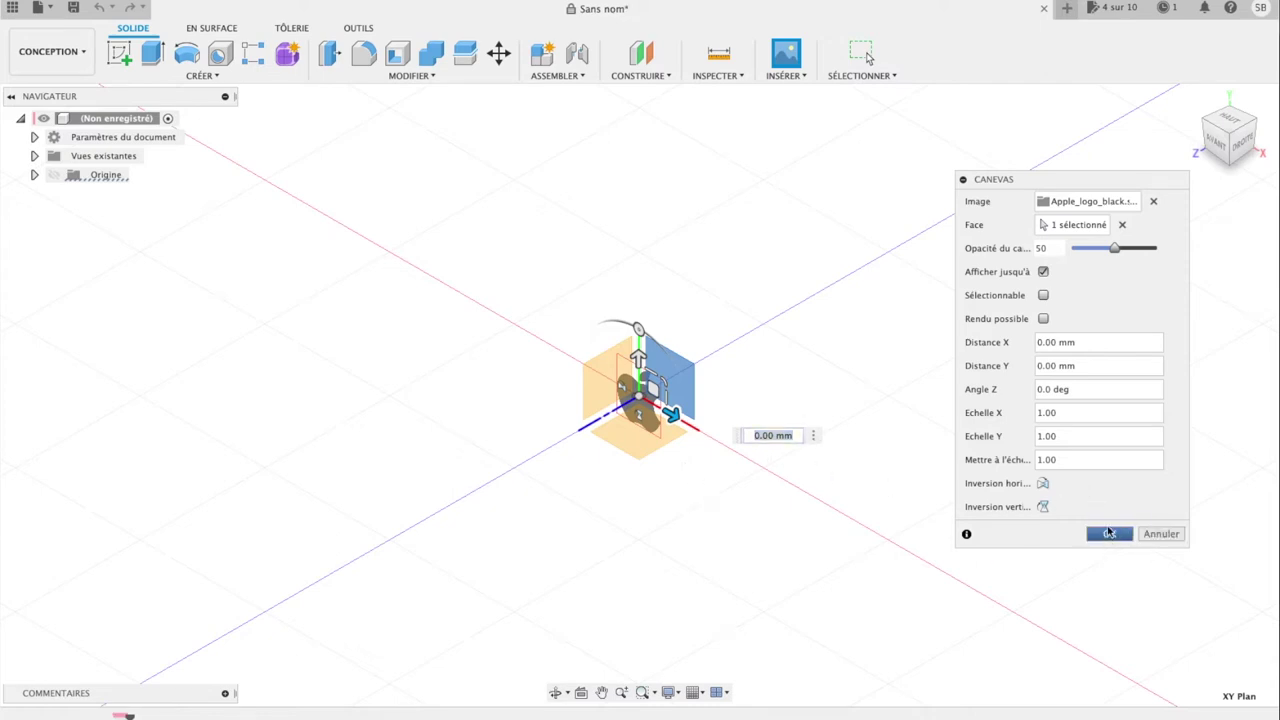
{"action": "left_click", "coordinate": [1109, 534]}
{"action": "left_click", "coordinate": [1195, 100]}
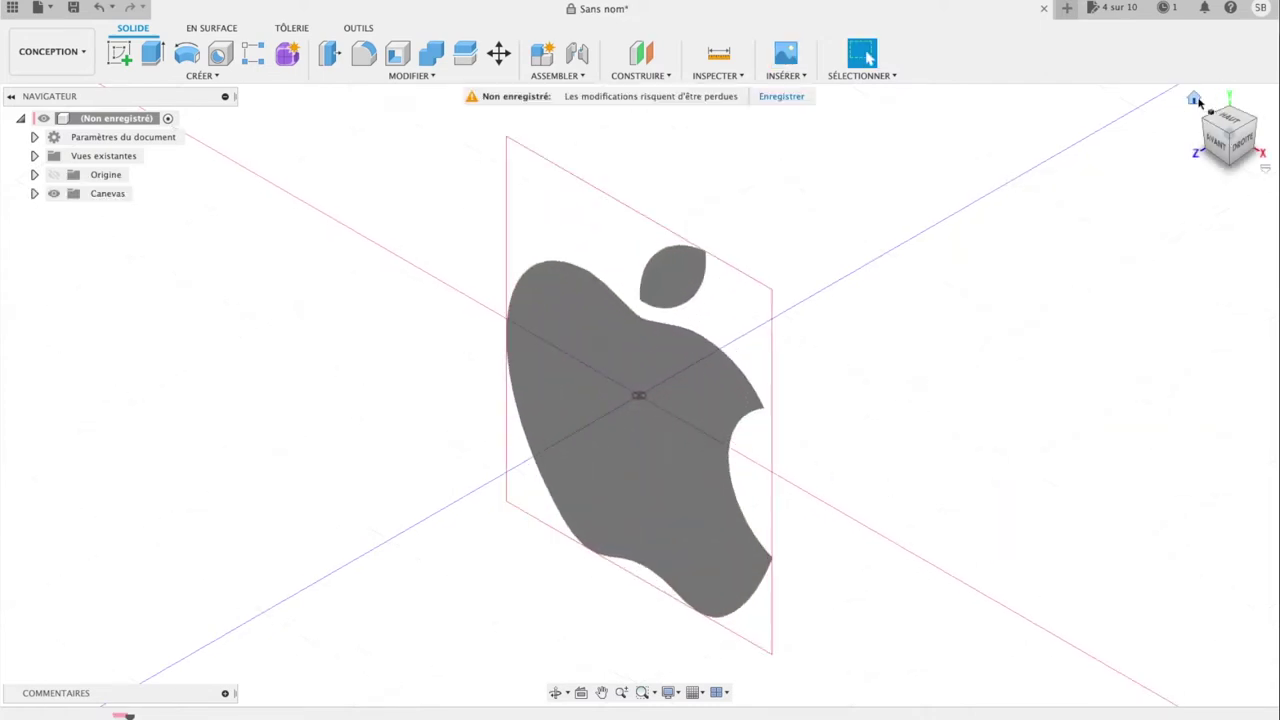
{"action": "left_click", "coordinate": [1218, 143]}
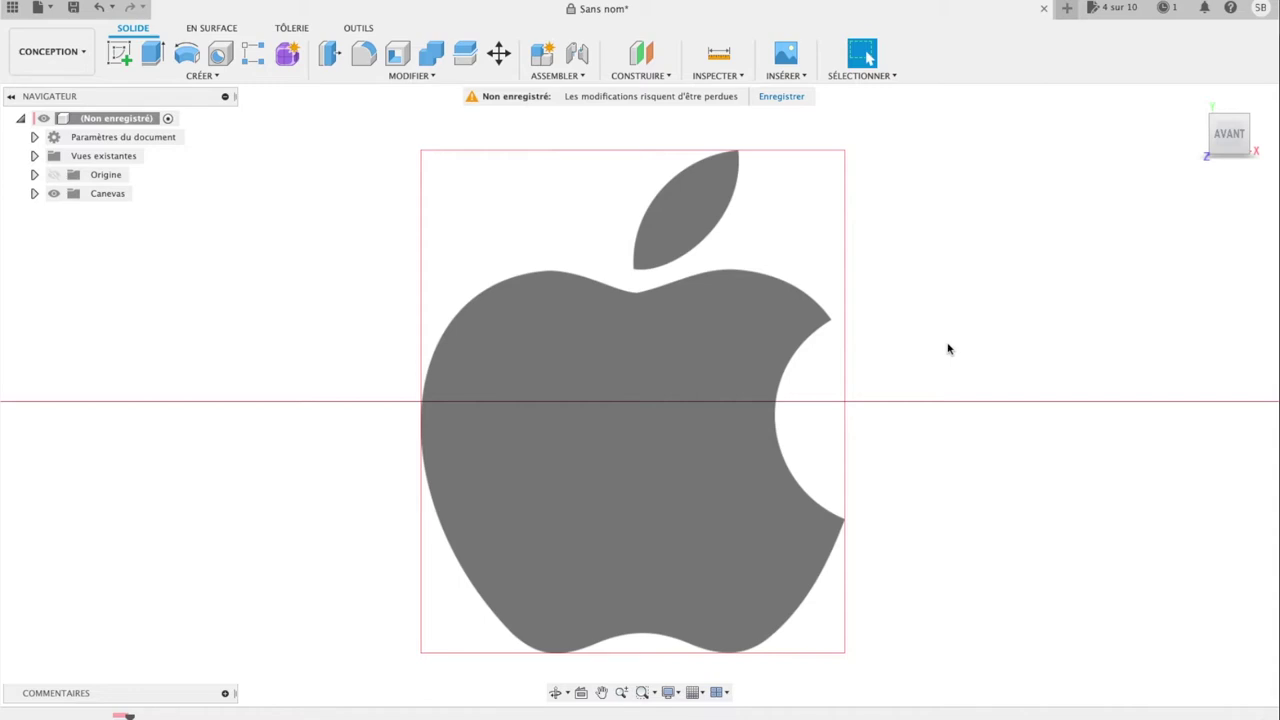
Step: Start a new sketch on the logo canvas plane
{"action": "left_click", "coordinate": [196, 76]}
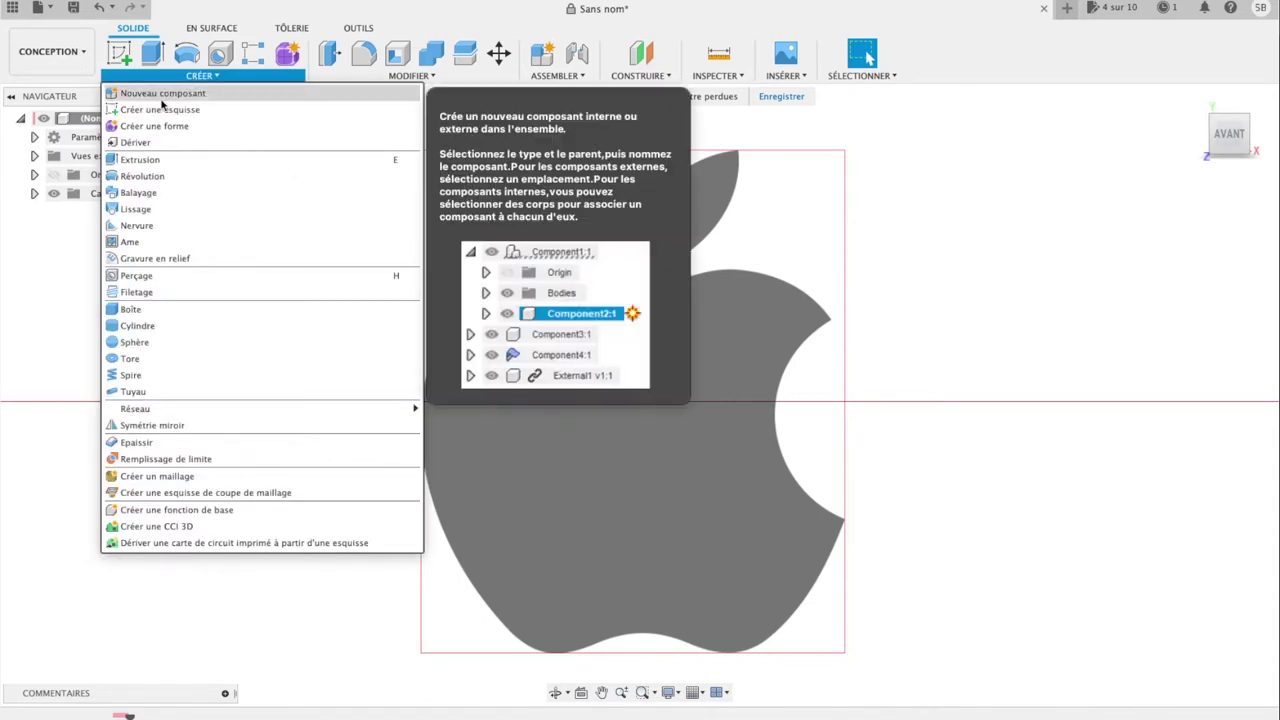
{"action": "left_click", "coordinate": [118, 52]}
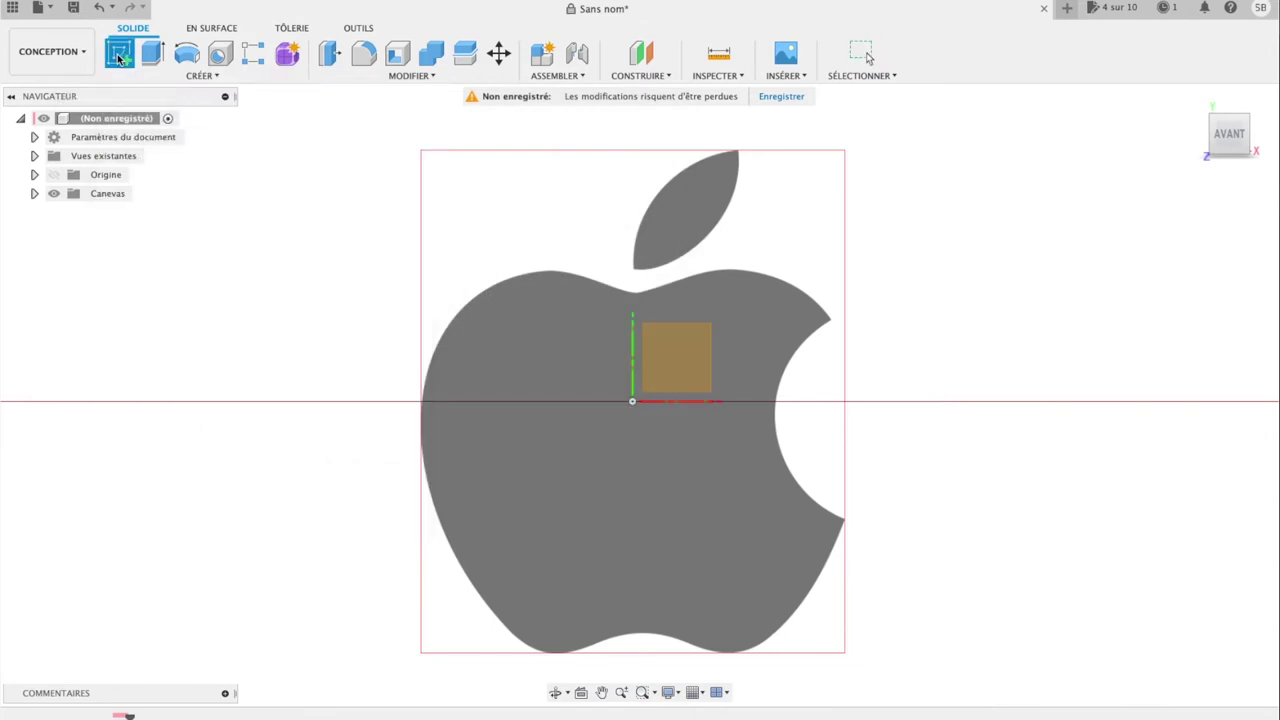
{"action": "left_click", "coordinate": [691, 380]}
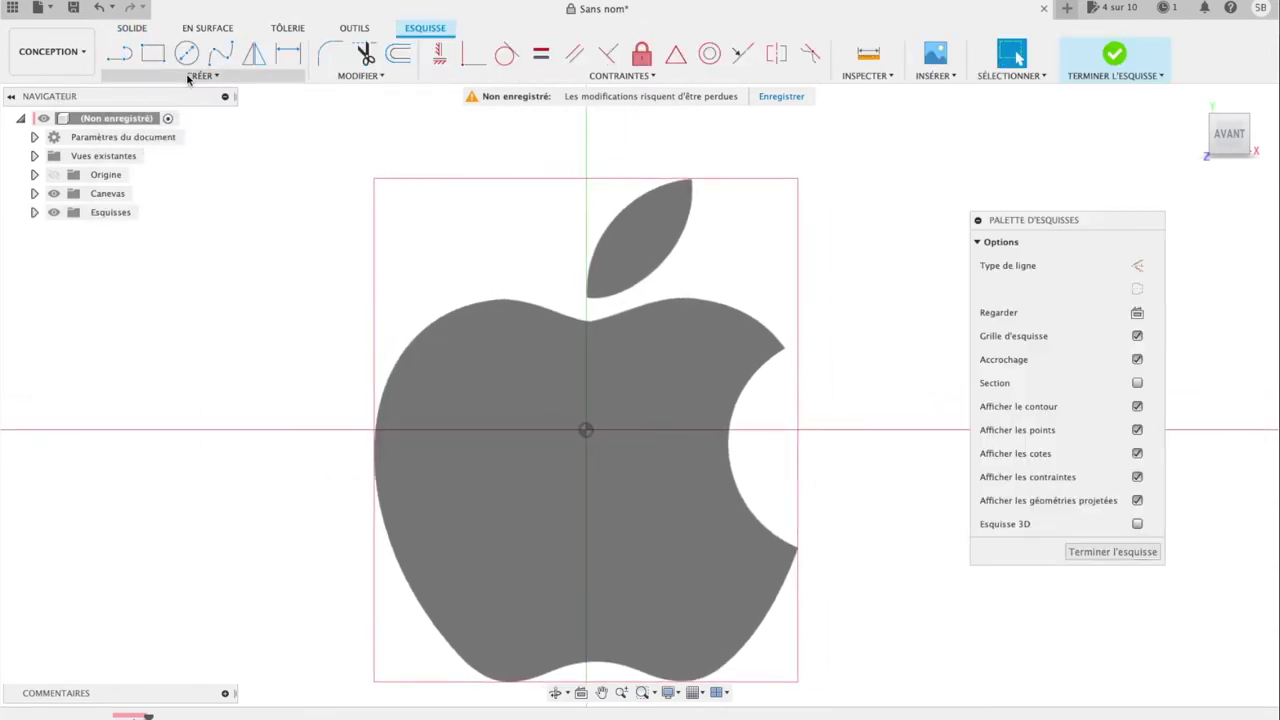
{"action": "left_click", "coordinate": [142, 78]}
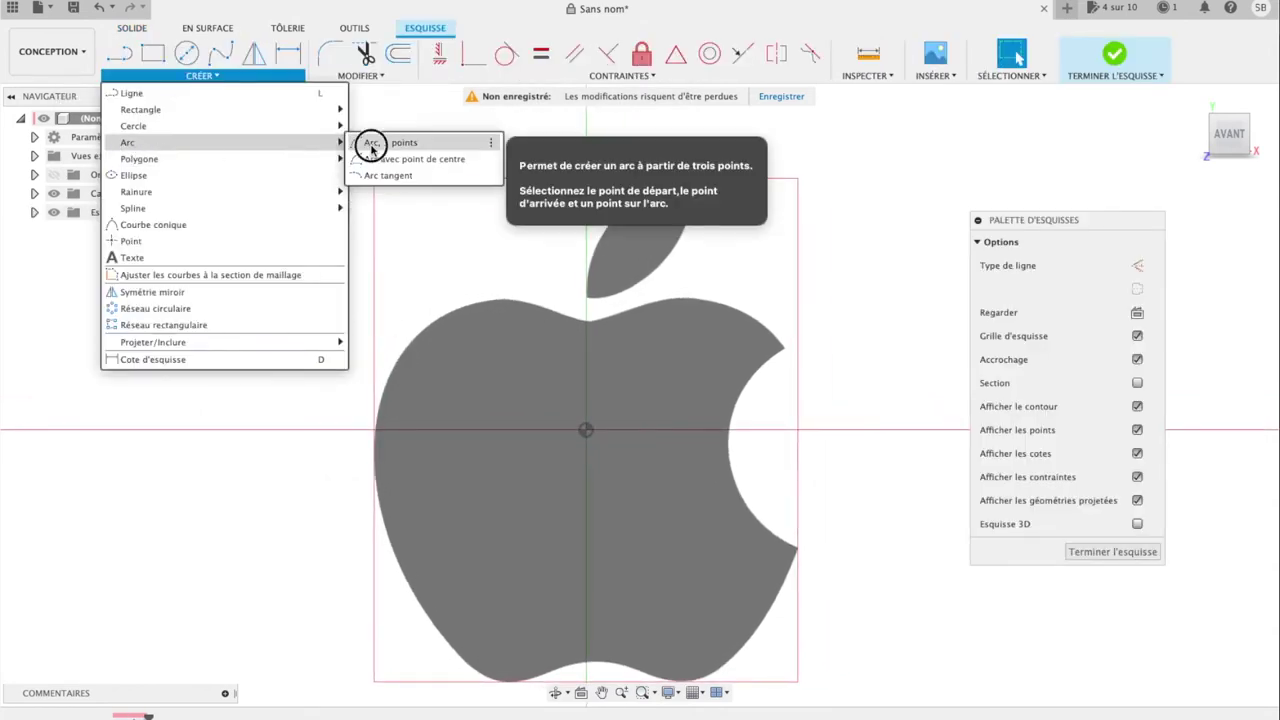
{"action": "mouse_move", "coordinate": [127, 142]}
{"action": "left_click", "coordinate": [378, 137]}
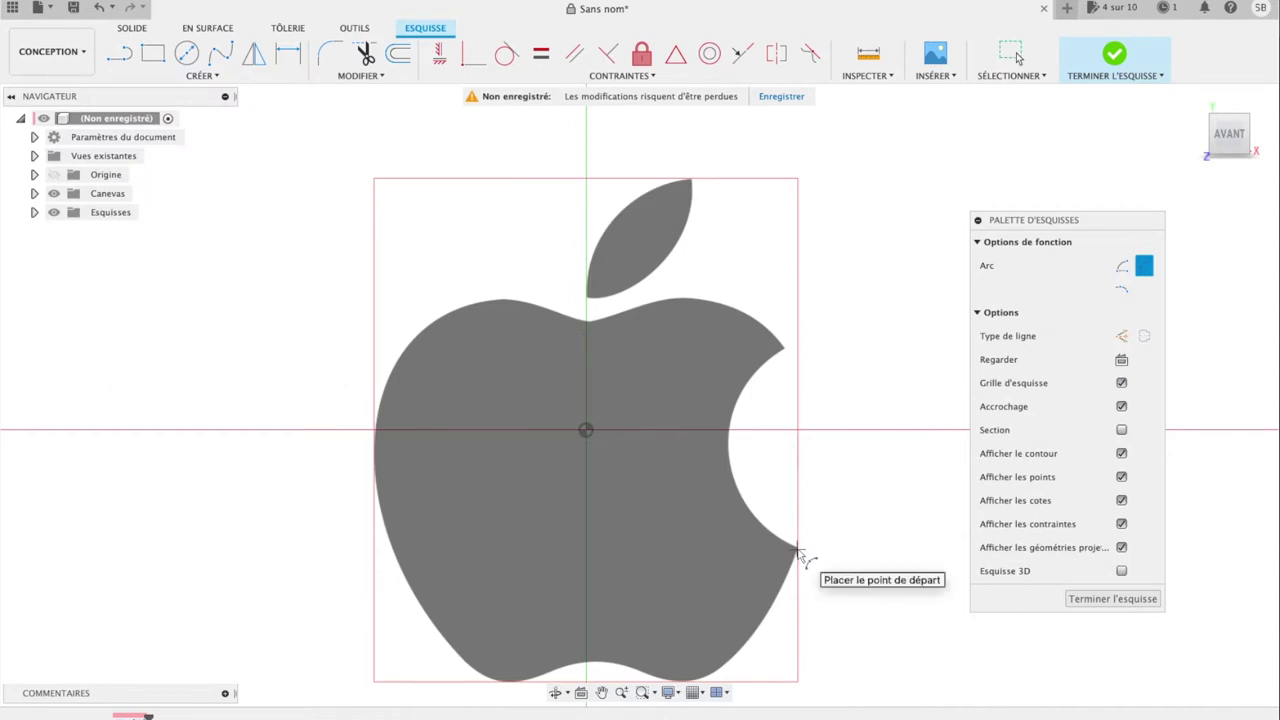
Step: Draw three-point arcs along the apple's bite and its upper-right edge
{"action": "left_click", "coordinate": [797, 548]}
{"action": "left_click", "coordinate": [784, 351]}
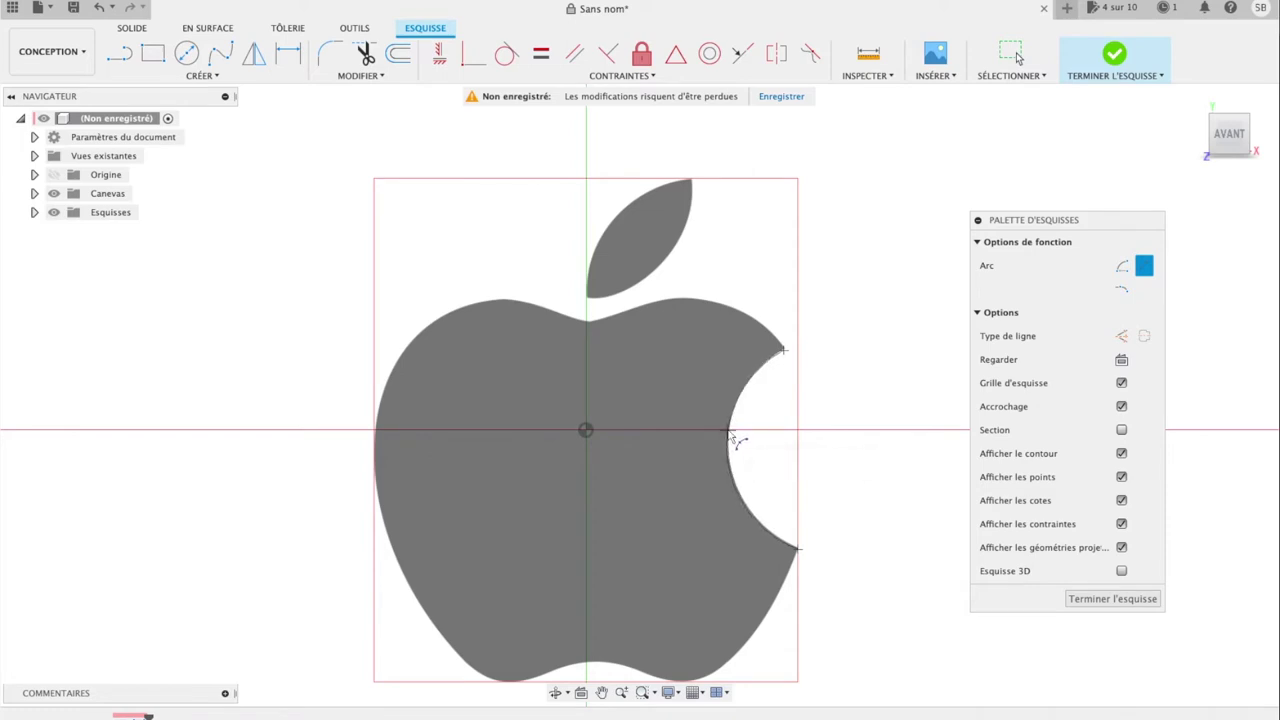
{"action": "left_click", "coordinate": [731, 437]}
{"action": "left_click", "coordinate": [784, 351]}
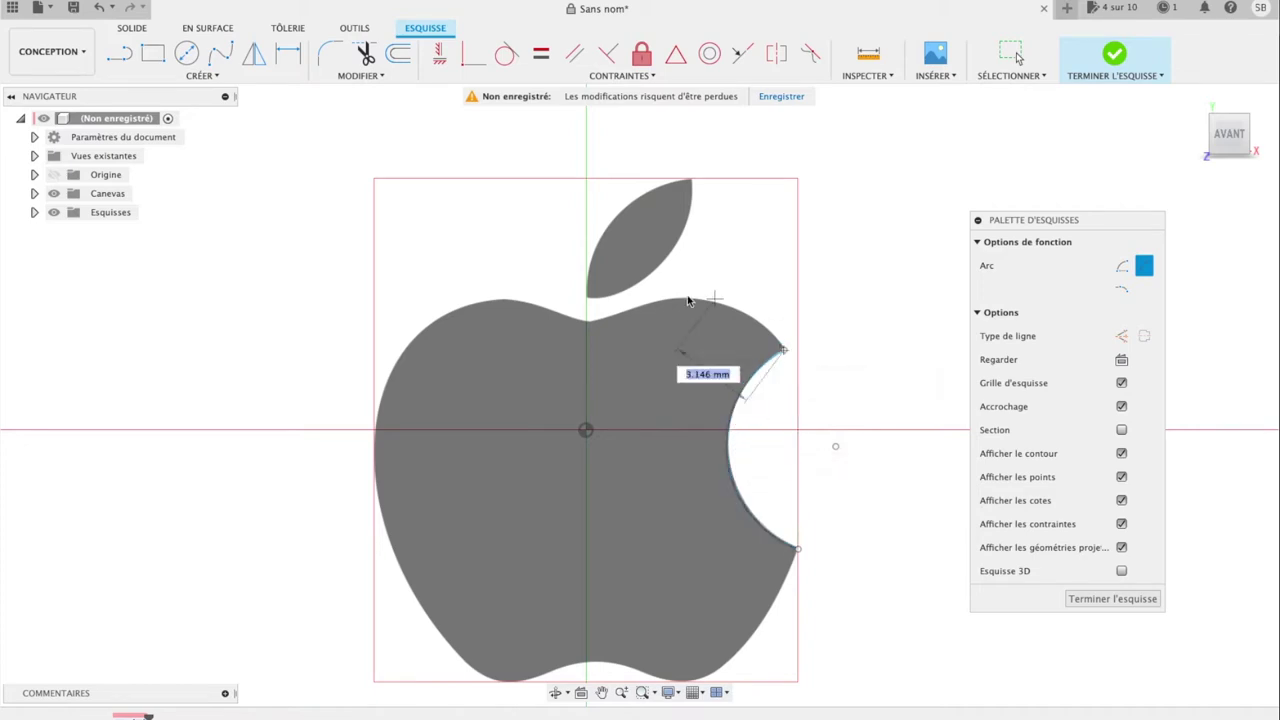
{"action": "left_click", "coordinate": [654, 300]}
{"action": "left_click", "coordinate": [676, 306]}
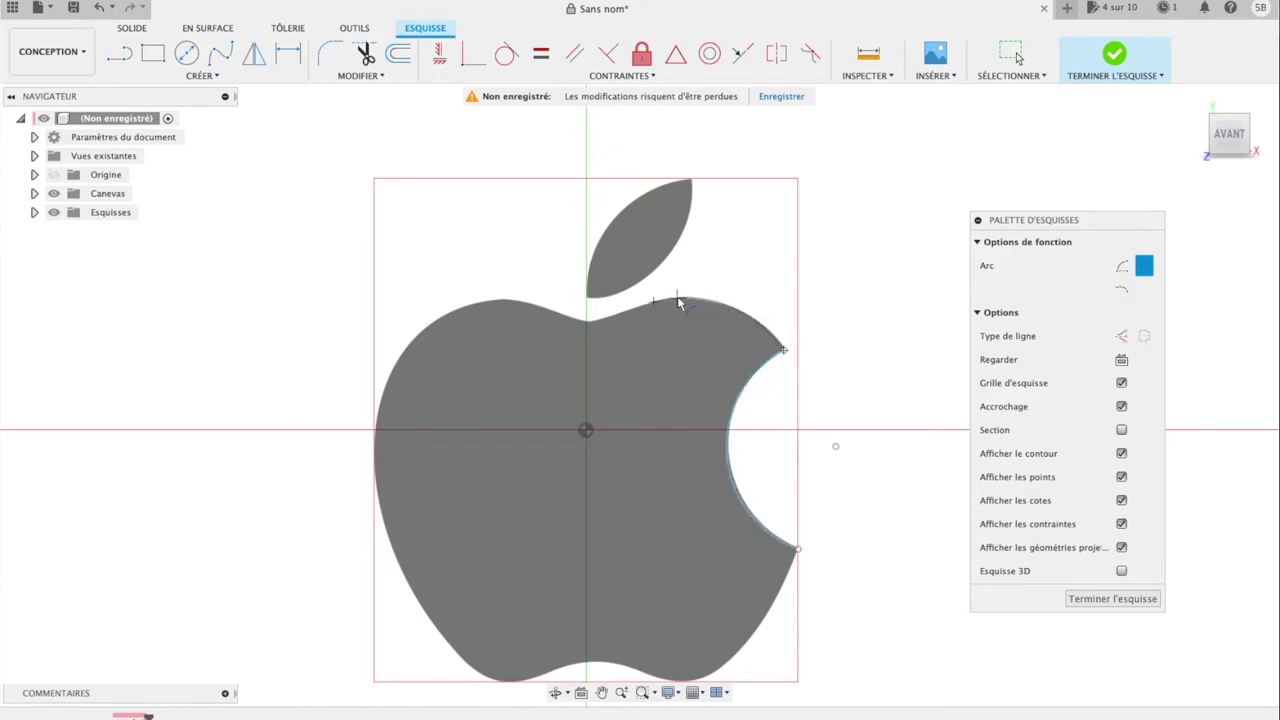
{"action": "left_click", "coordinate": [678, 304]}
{"action": "left_click", "coordinate": [589, 321]}
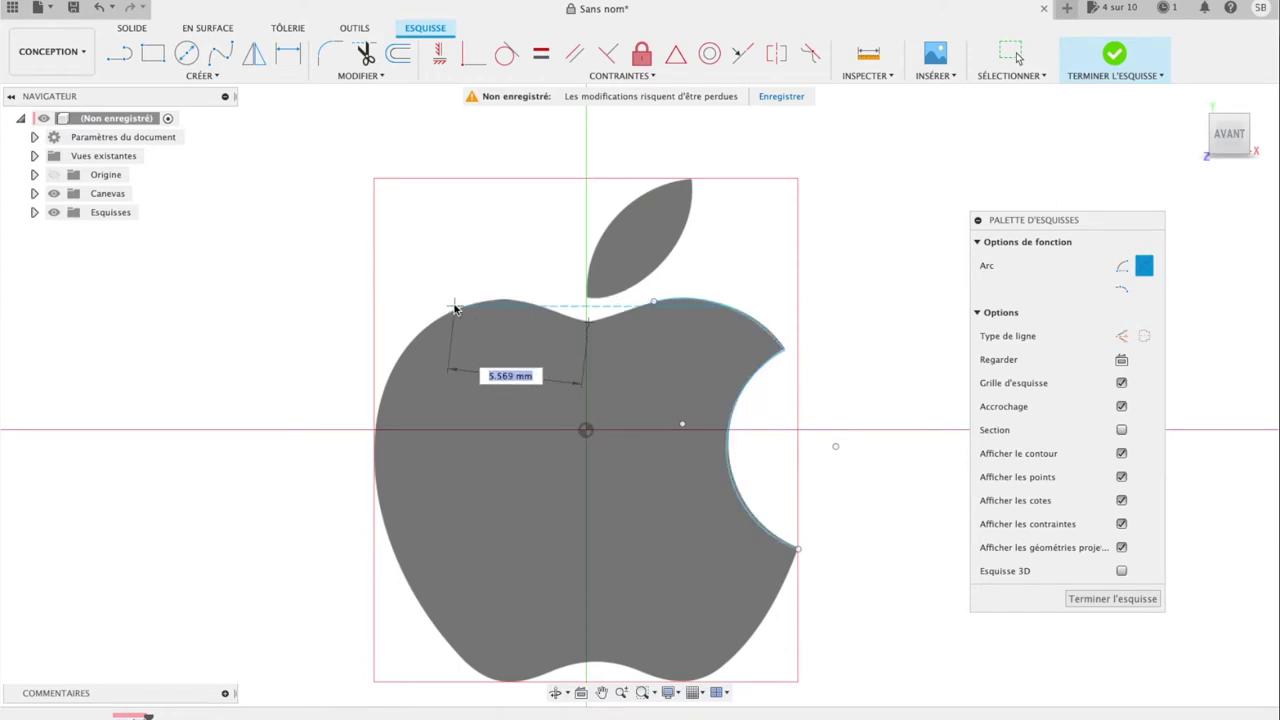
{"action": "left_click", "coordinate": [450, 312]}
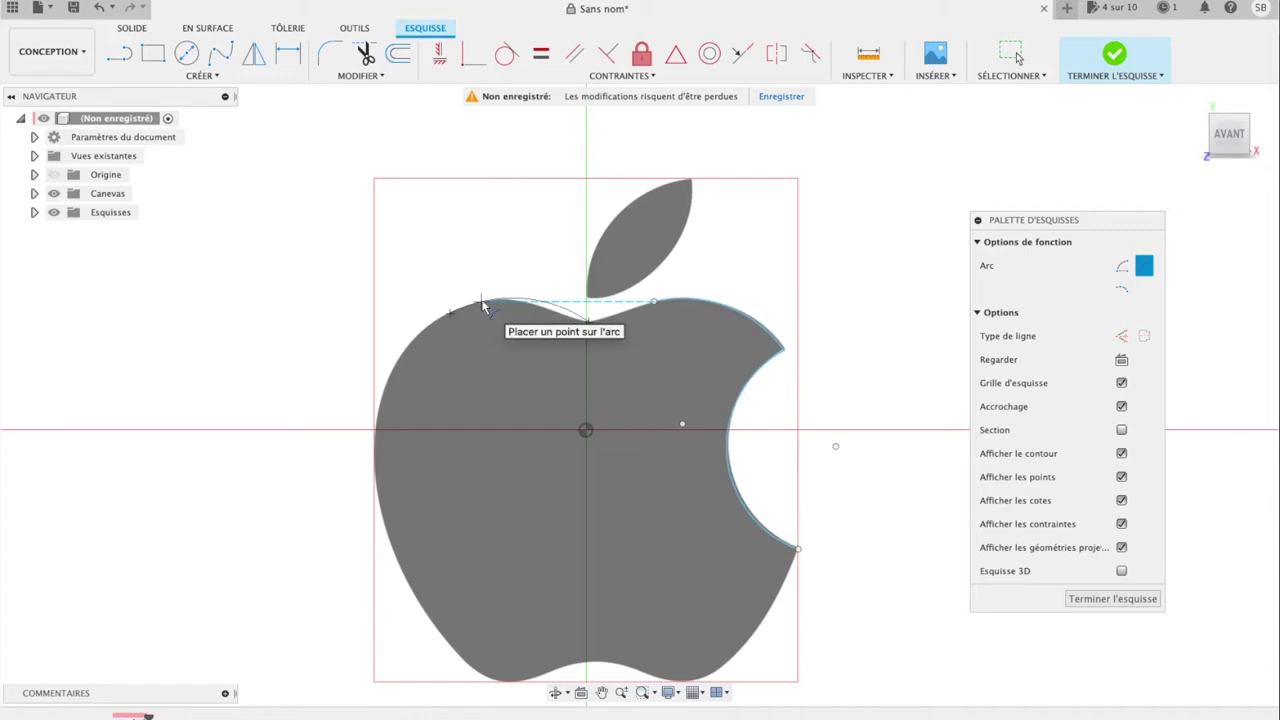
{"action": "key", "text": "Escape"}
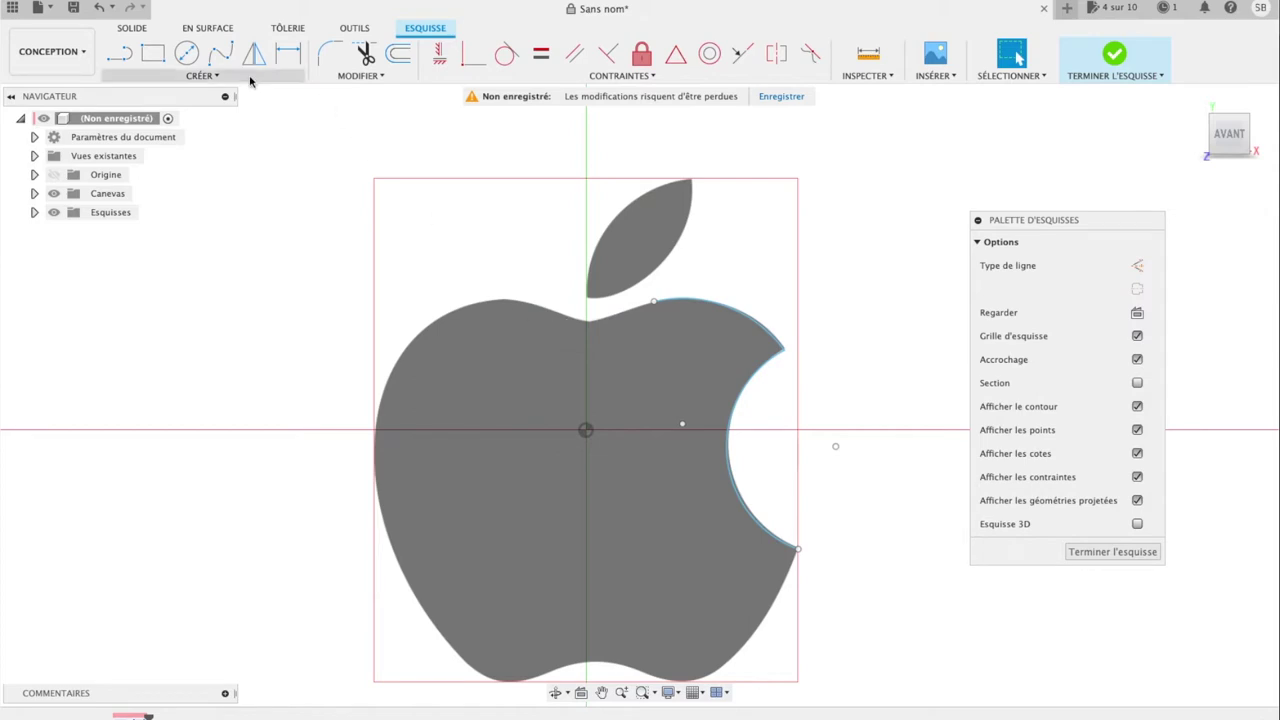
Step: Start a spline at the top arc's end and place points along the dip beneath the leaf
{"action": "left_click", "coordinate": [220, 53]}
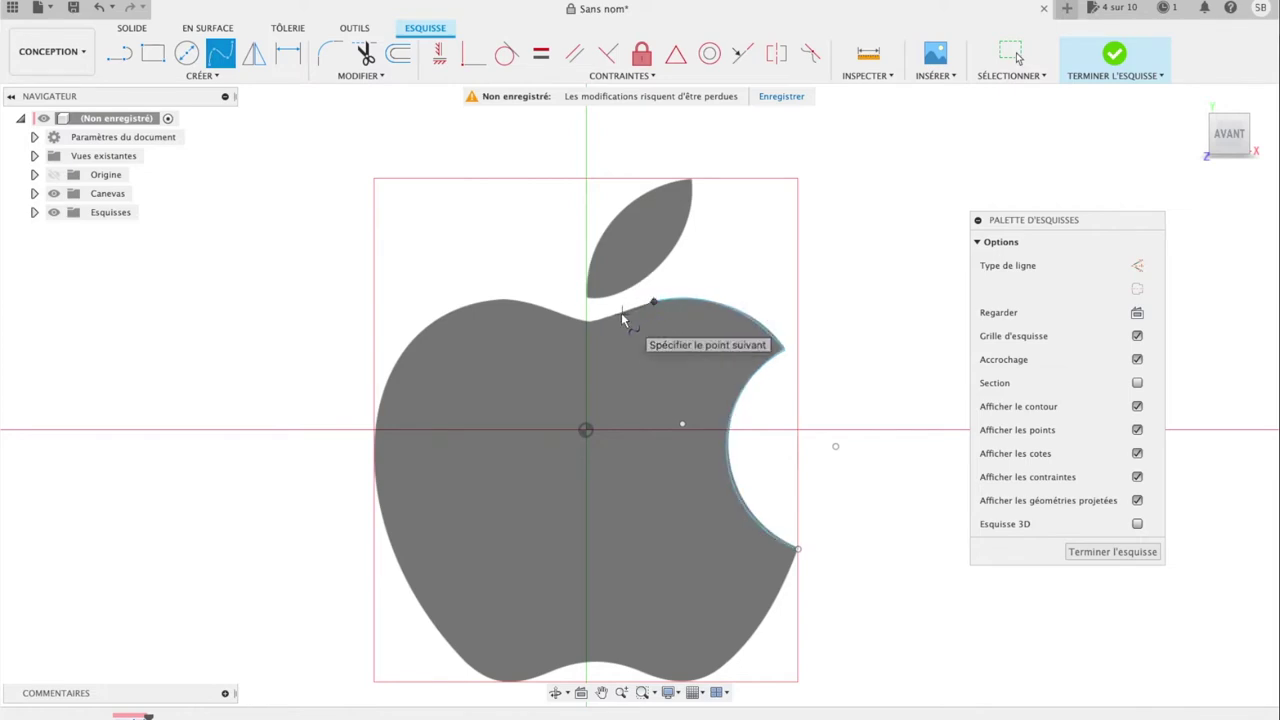
{"action": "scroll", "coordinate": [624, 318], "scroll_direction": "up", "scroll_amount": 1}
{"action": "scroll", "coordinate": [621, 318], "scroll_direction": "up", "scroll_amount": 1}
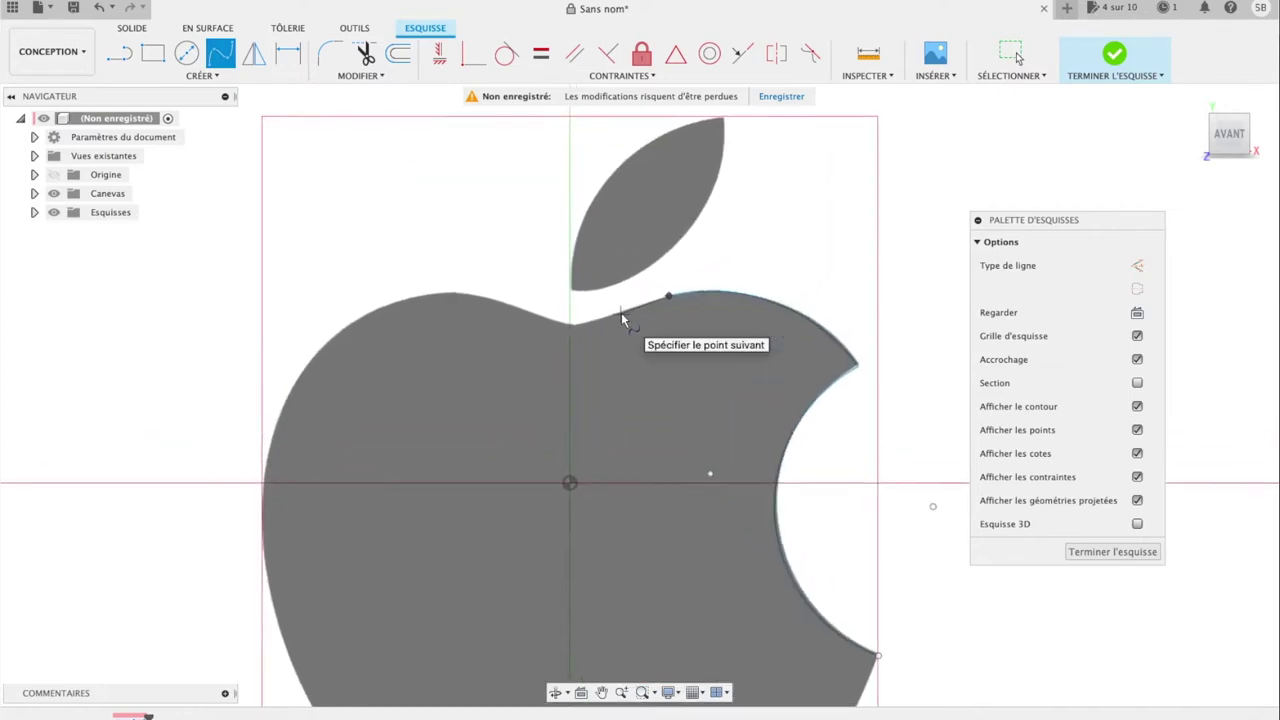
{"action": "scroll", "coordinate": [622, 317], "scroll_direction": "up", "scroll_amount": 3}
{"action": "scroll", "coordinate": [610, 320], "scroll_direction": "up", "scroll_amount": 2}
{"action": "left_click", "coordinate": [599, 316]}
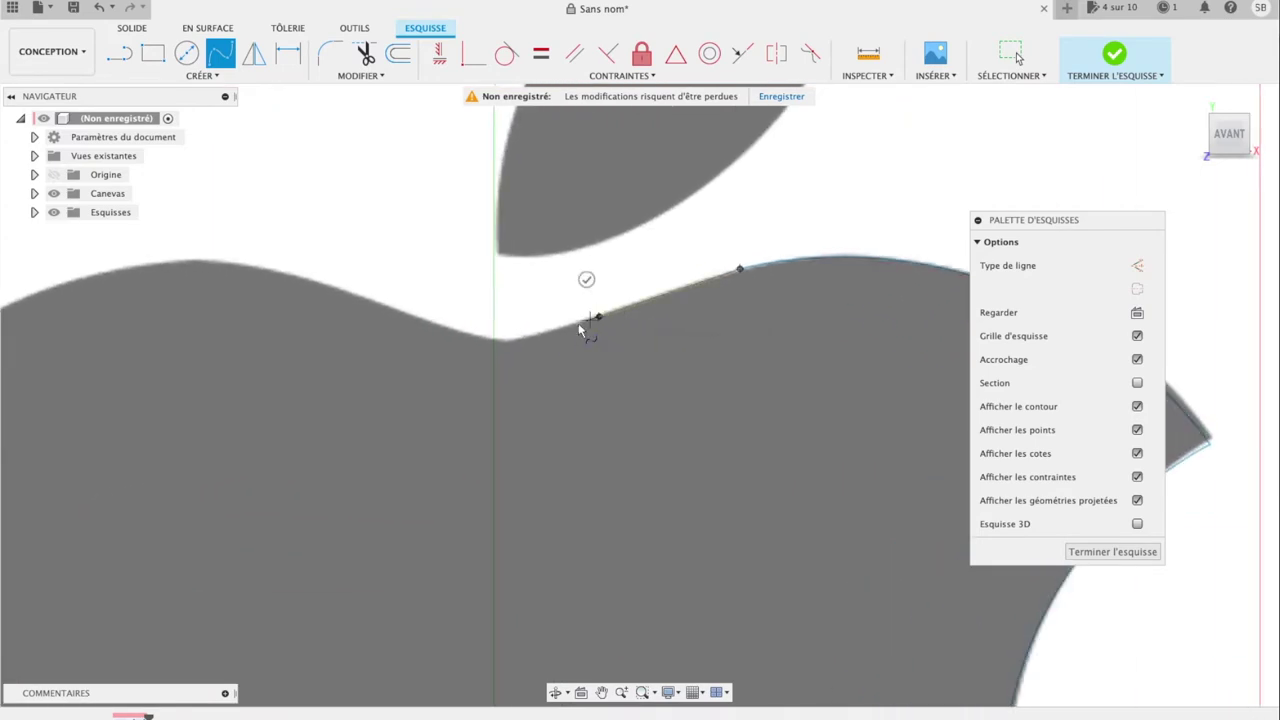
{"action": "left_click", "coordinate": [523, 342]}
{"action": "left_click", "coordinate": [499, 342]}
Step: Continue the spline up to the apple's left lobe and finish it
{"action": "left_click", "coordinate": [419, 320]}
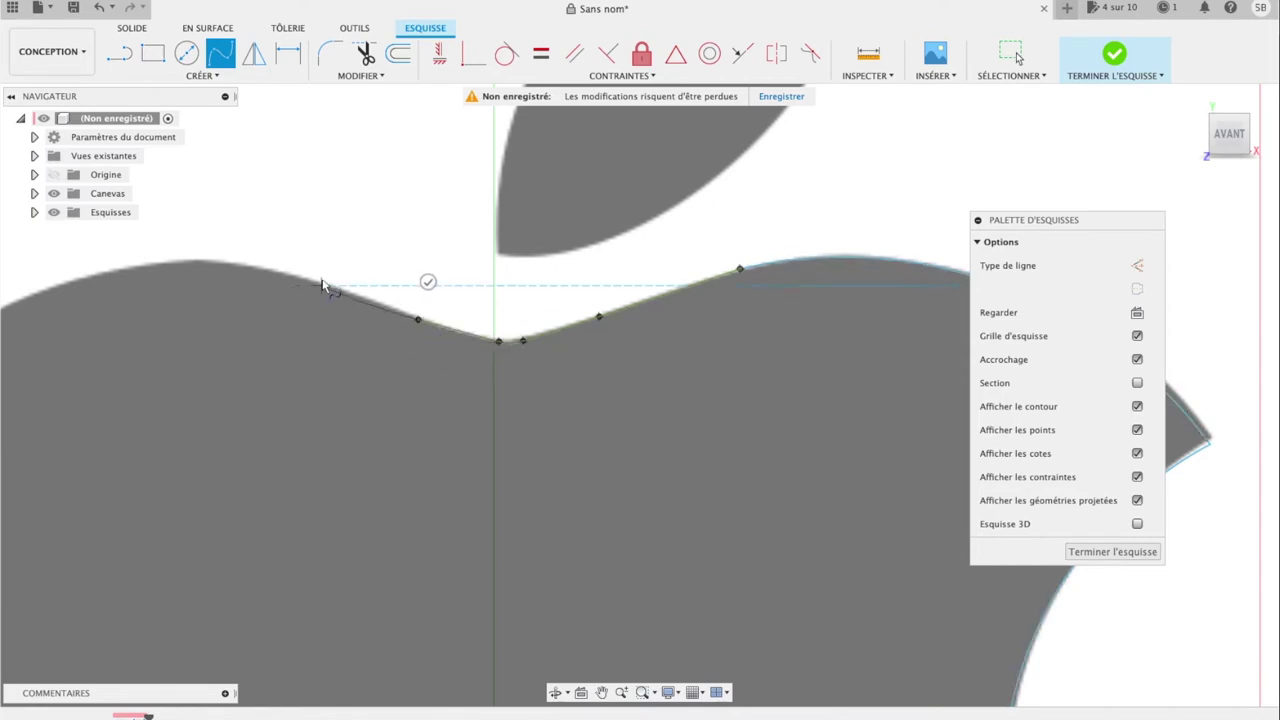
{"action": "left_click", "coordinate": [329, 286]}
{"action": "left_click", "coordinate": [266, 268]}
{"action": "left_click", "coordinate": [196, 259]}
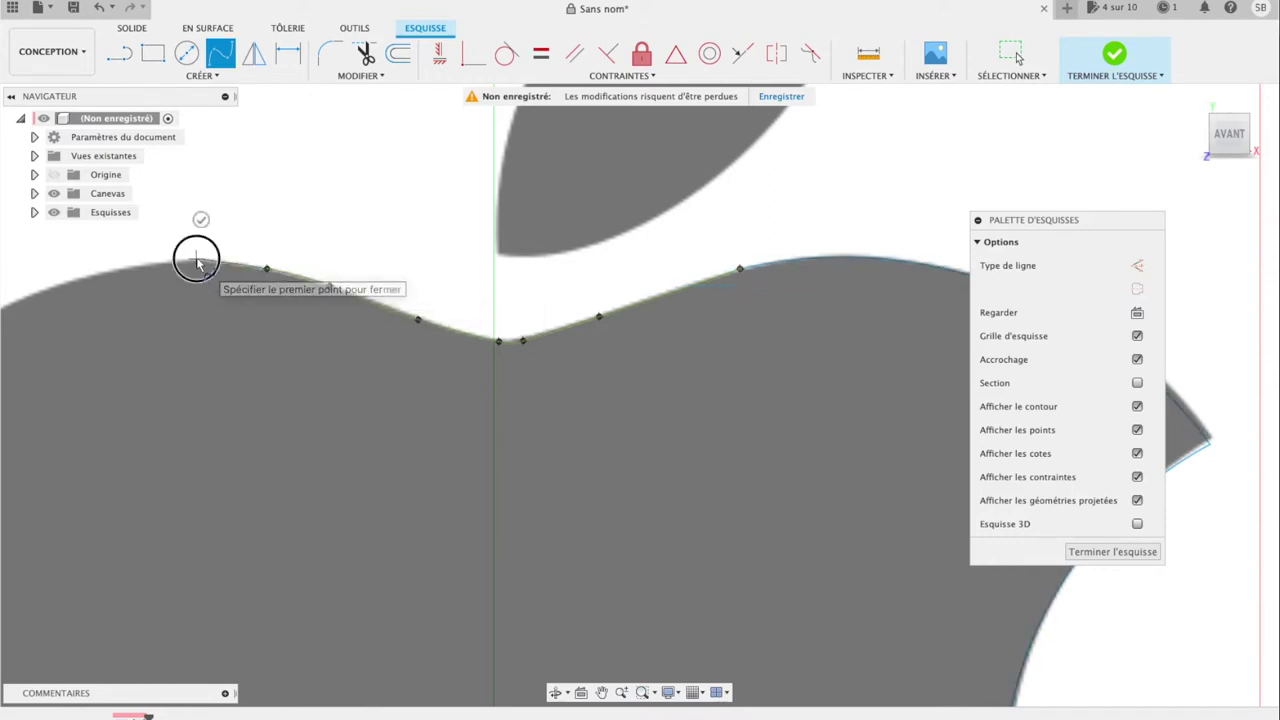
{"action": "left_click", "coordinate": [201, 221]}
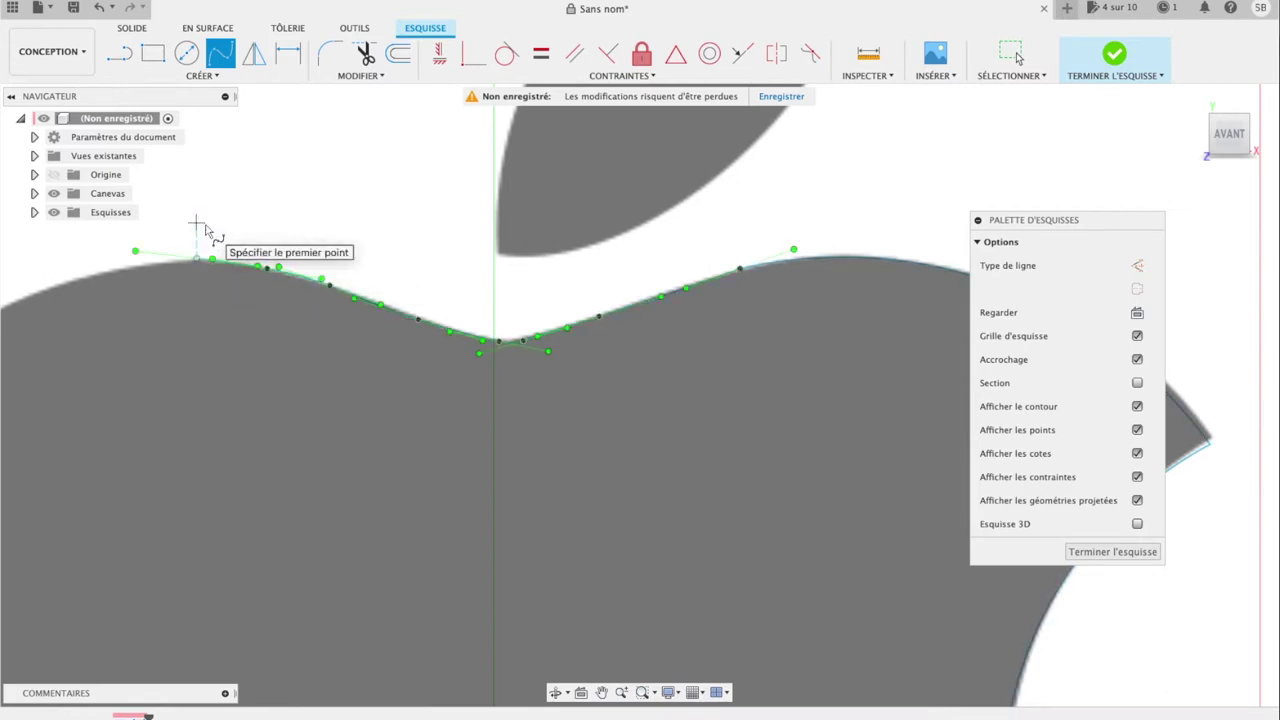
{"action": "scroll", "coordinate": [594, 262], "scroll_direction": "down", "scroll_amount": 1}
{"action": "scroll", "coordinate": [594, 260], "scroll_direction": "down", "scroll_amount": 3}
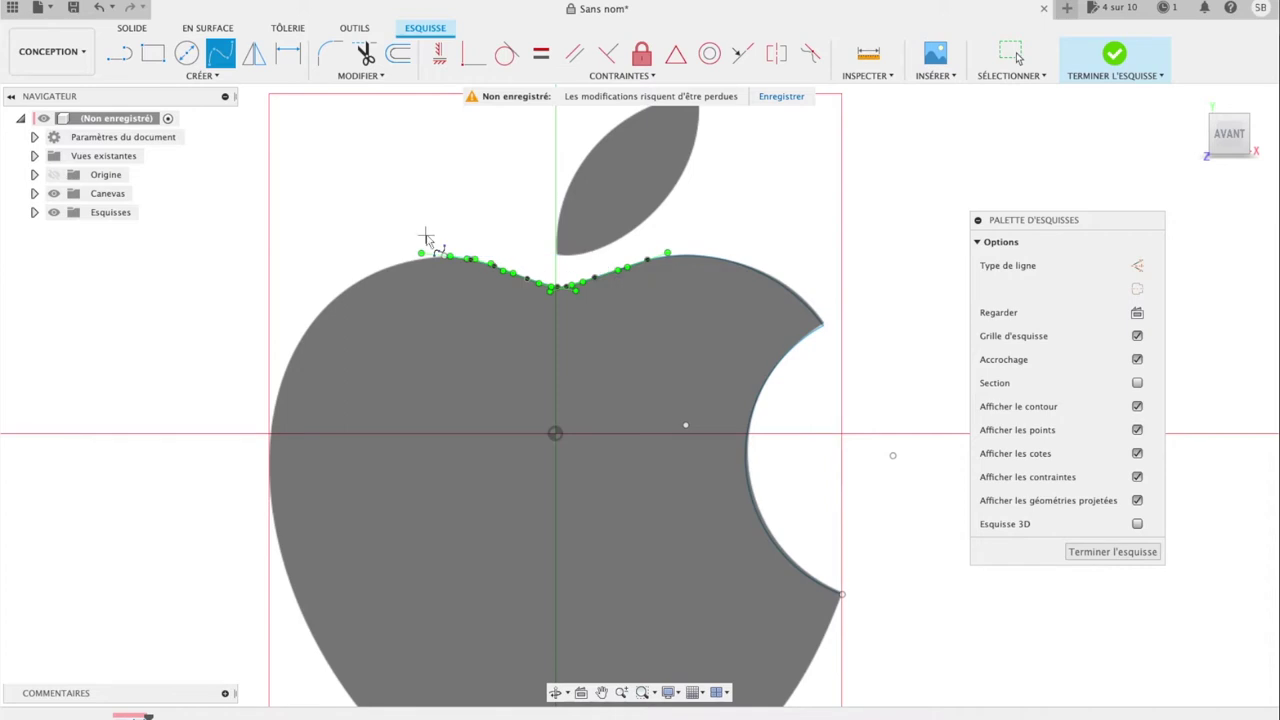
{"action": "left_click", "coordinate": [200, 75]}
{"action": "mouse_move", "coordinate": [127, 142]}
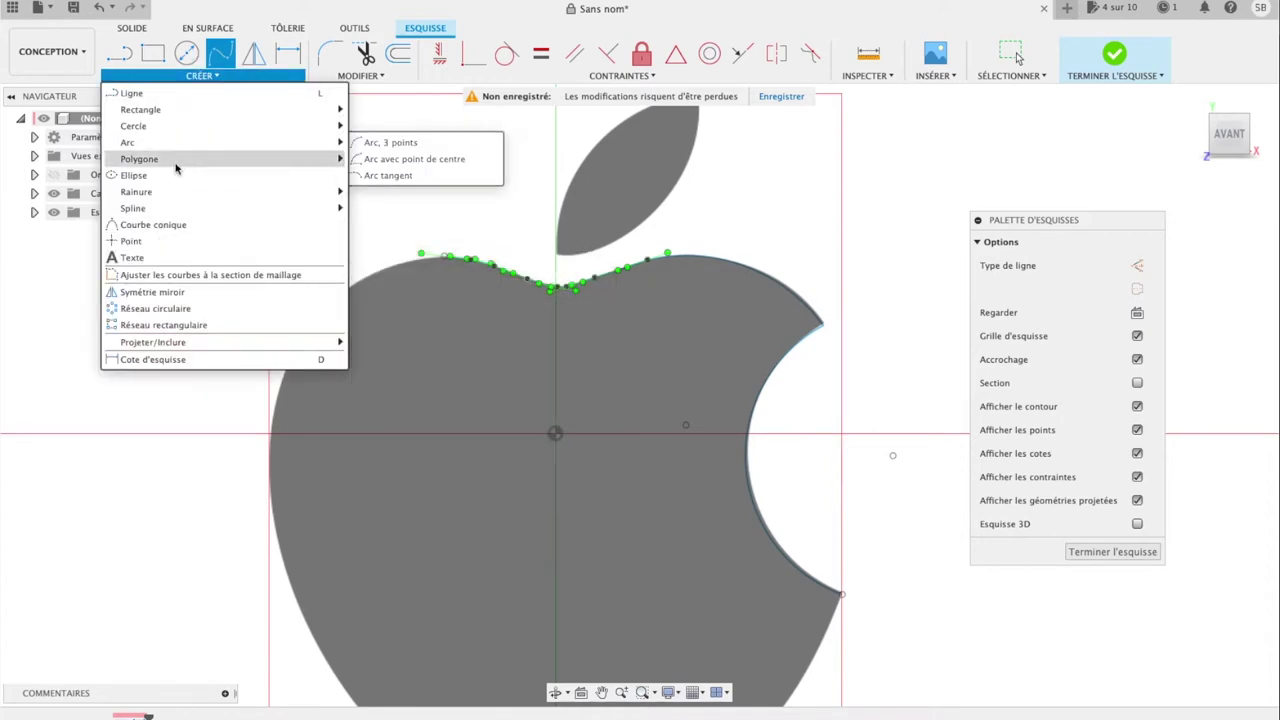
Step: Draw a three-point arc from the spline's end down the apple's left edge
{"action": "left_click", "coordinate": [392, 142]}
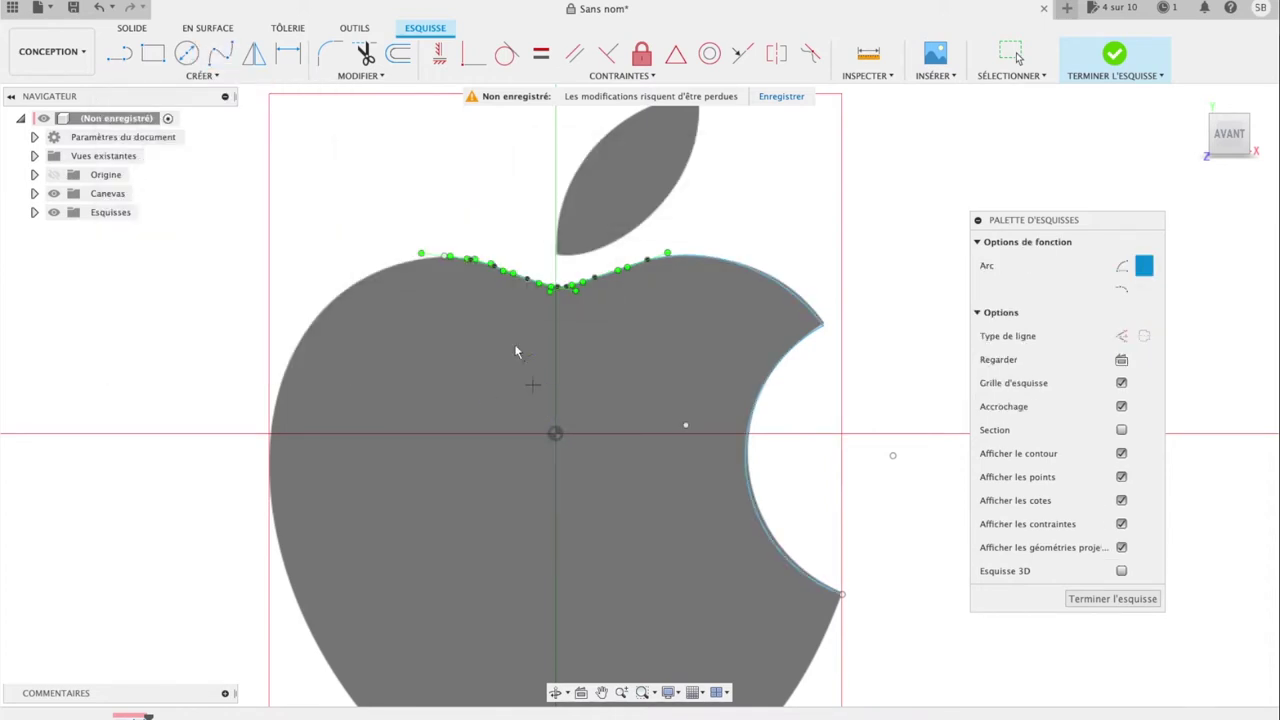
{"action": "scroll", "coordinate": [449, 268], "scroll_direction": "up", "scroll_amount": 3}
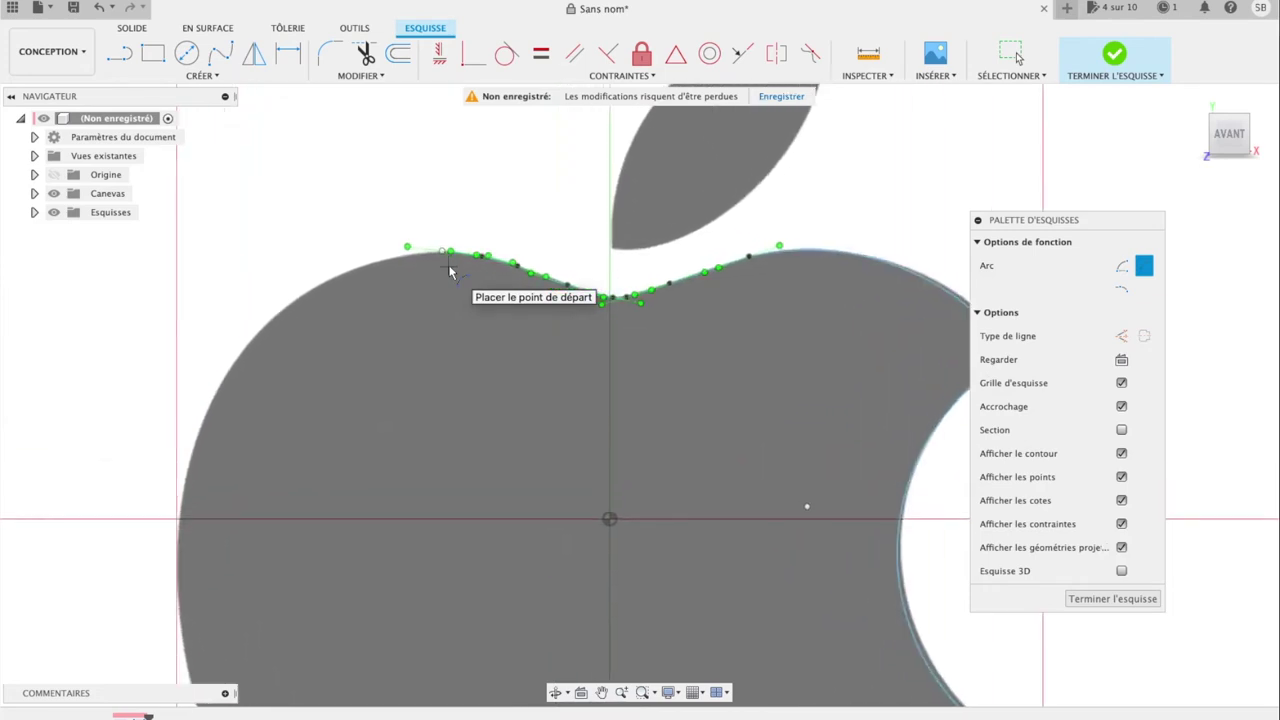
{"action": "left_click", "coordinate": [441, 250]}
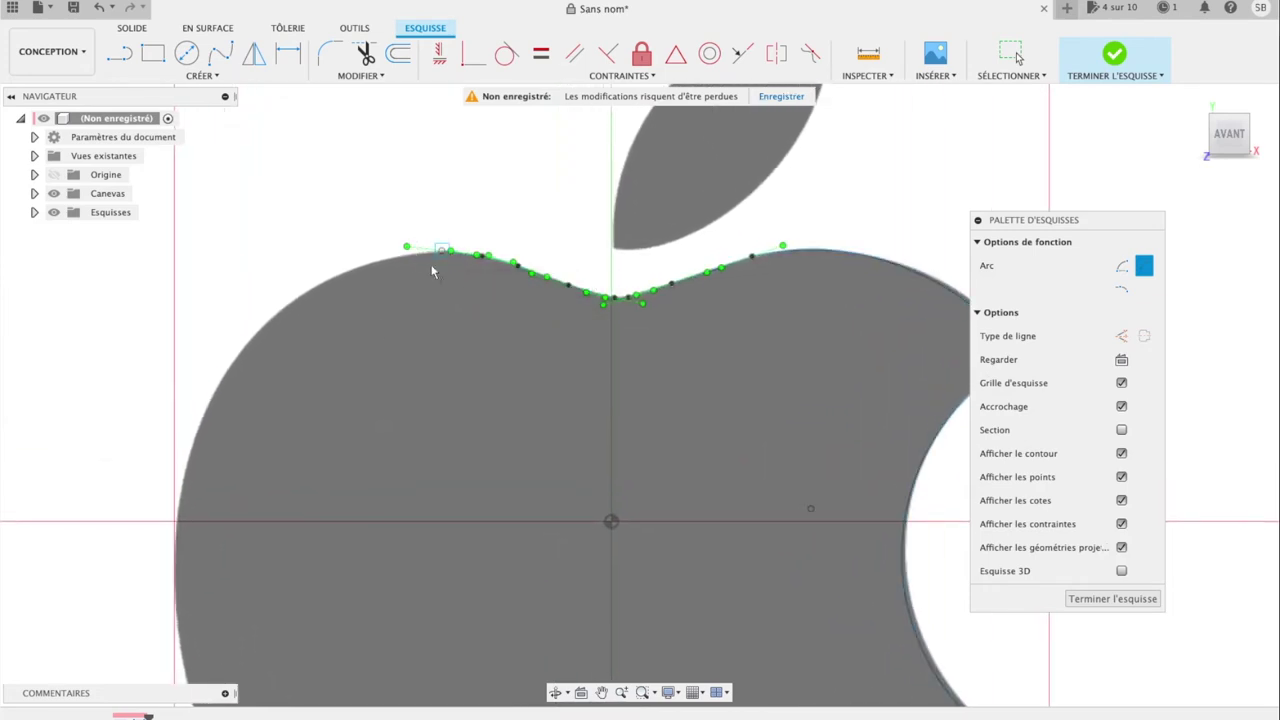
{"action": "left_click", "coordinate": [179, 525]}
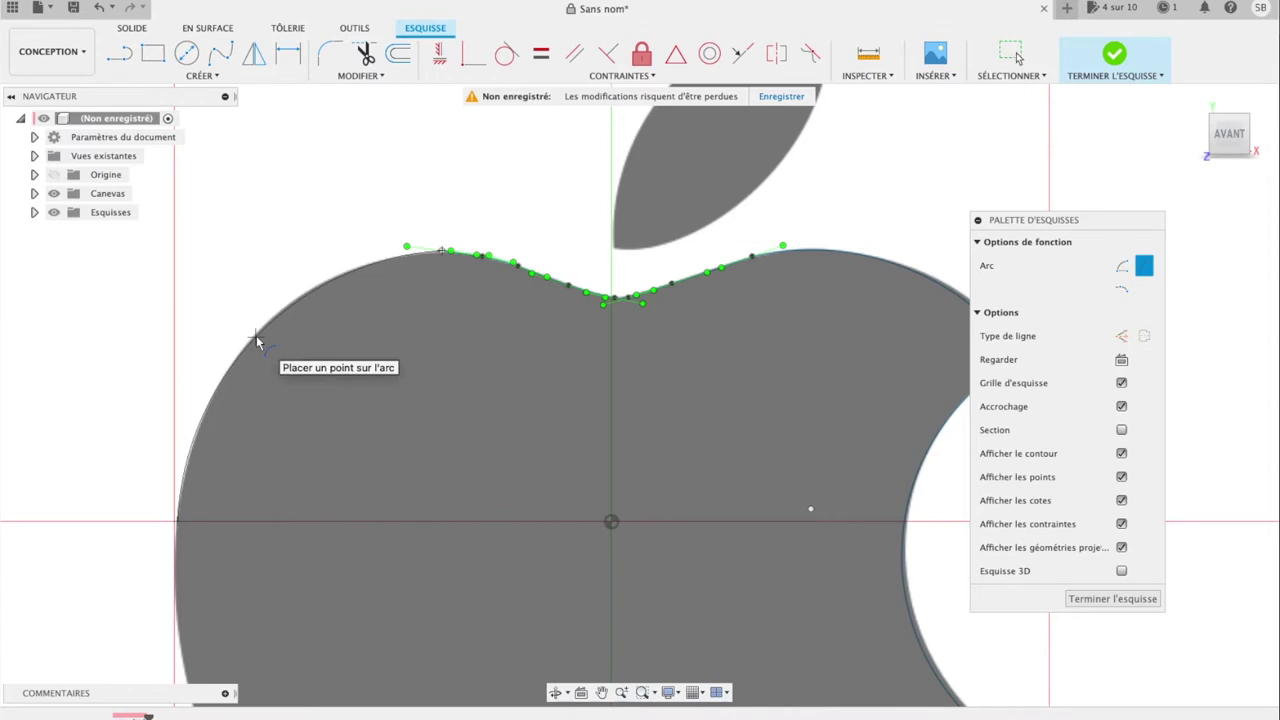
{"action": "left_click", "coordinate": [252, 336]}
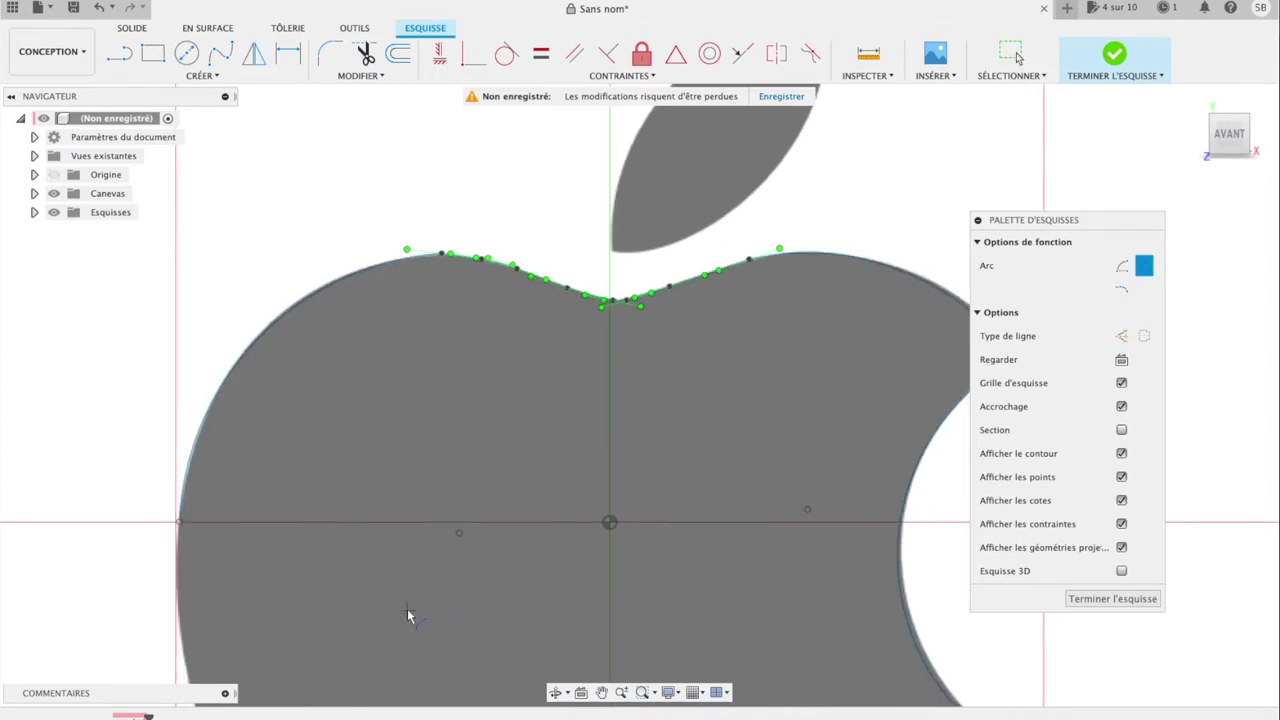
Step: Pan to the apple's lower half and add an arc along its lower-left edge
{"action": "scroll", "coordinate": [418, 616], "scroll_direction": "down", "scroll_amount": 3}
{"action": "scroll", "coordinate": [408, 615], "scroll_direction": "down", "scroll_amount": 1}
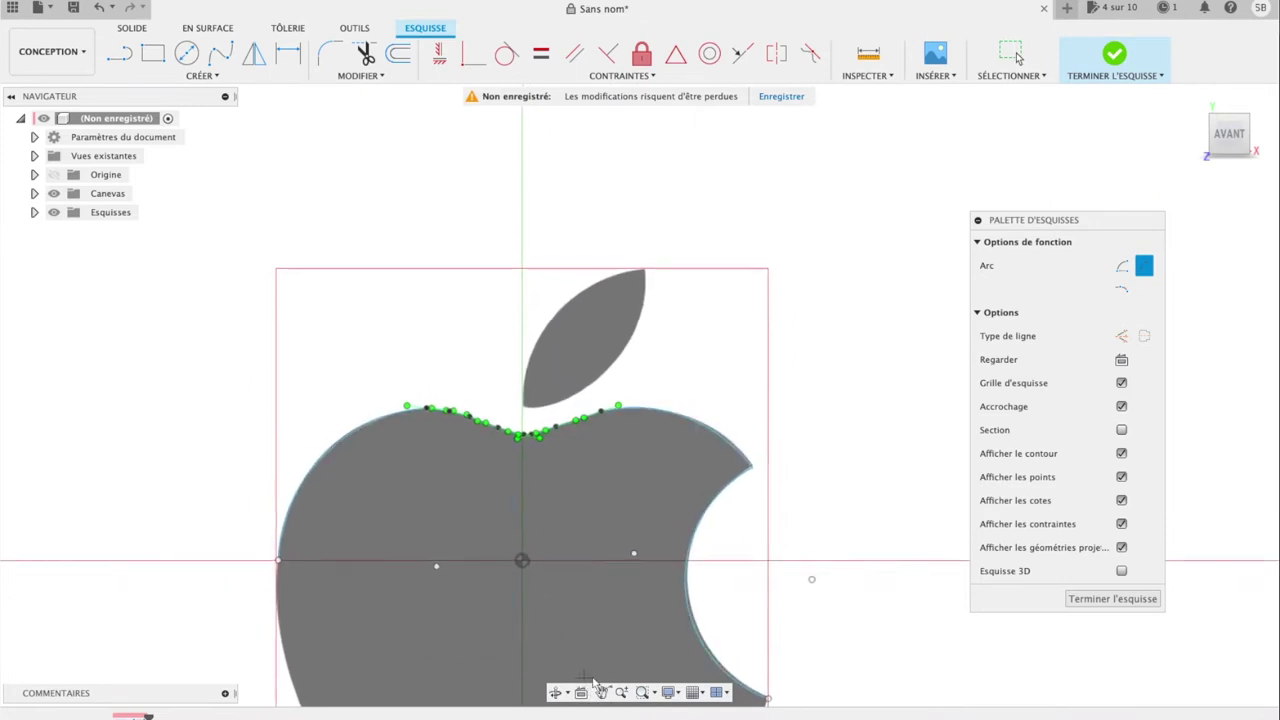
{"action": "left_click", "coordinate": [601, 692]}
{"action": "left_click_drag", "start_coordinate": [520, 628], "coordinate": [524, 333]}
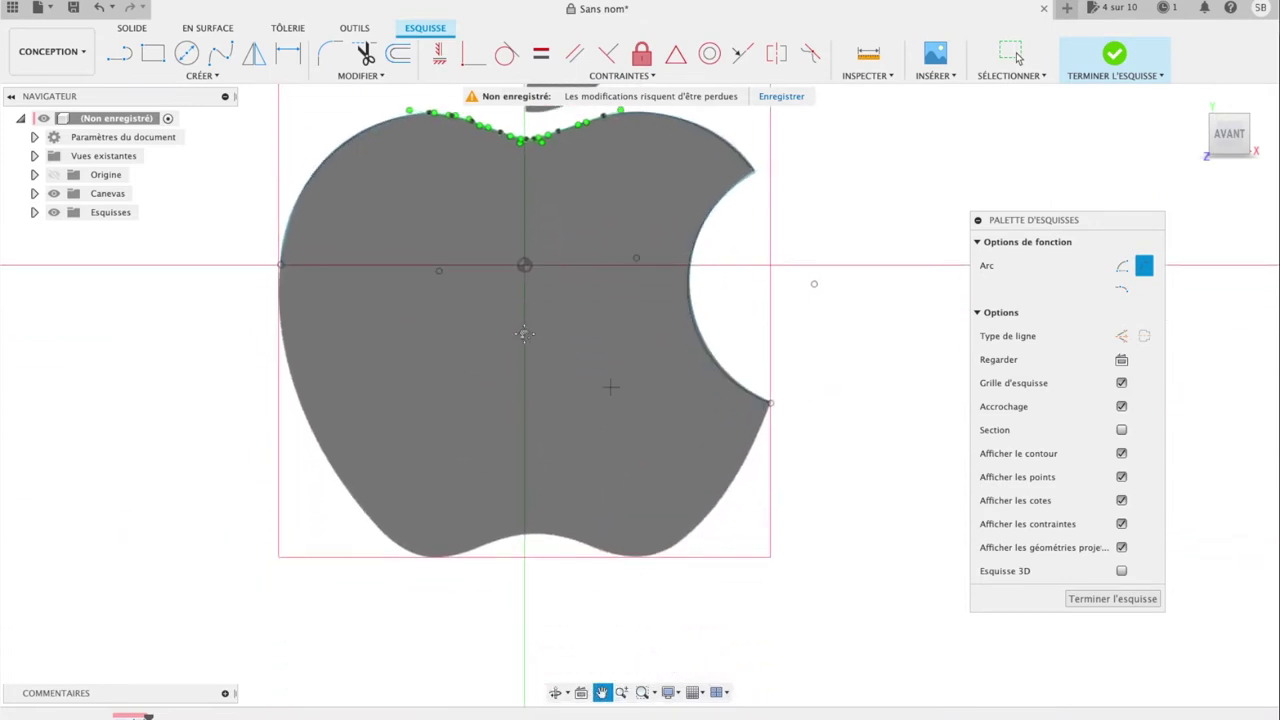
{"action": "key", "text": "Escape"}
{"action": "left_click", "coordinate": [384, 535]}
{"action": "left_click", "coordinate": [279, 264]}
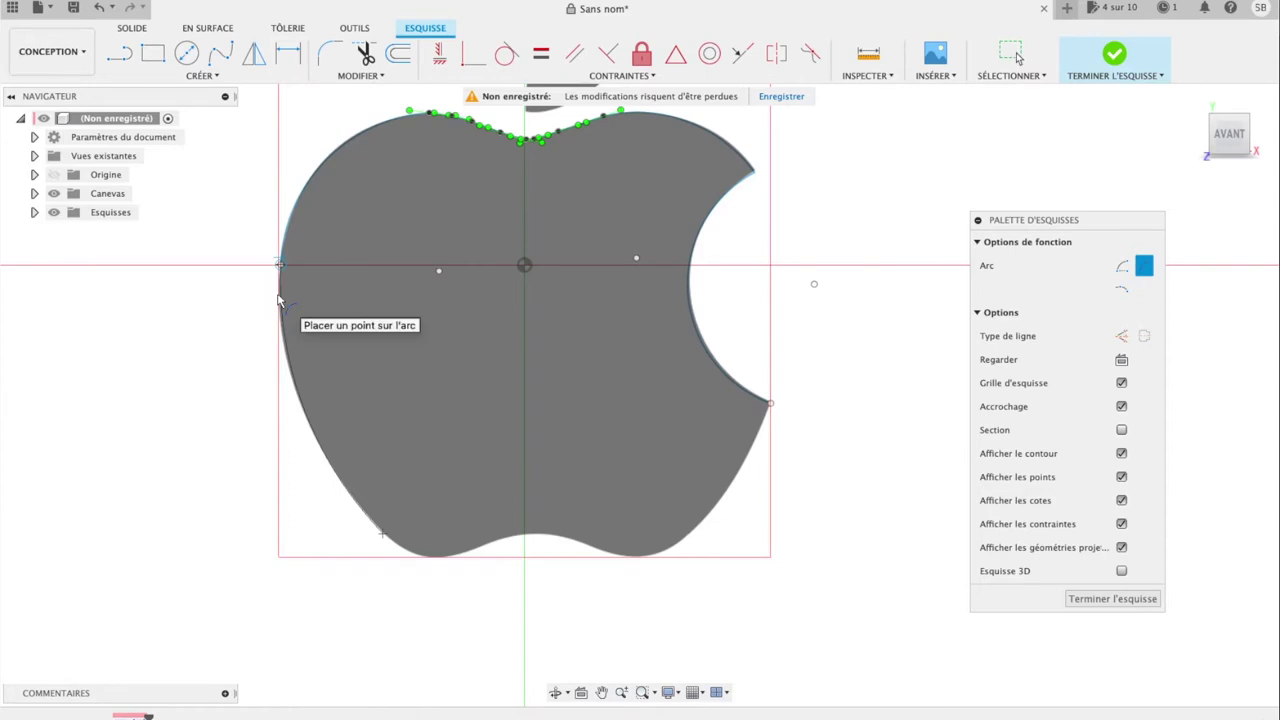
{"action": "left_click", "coordinate": [279, 300]}
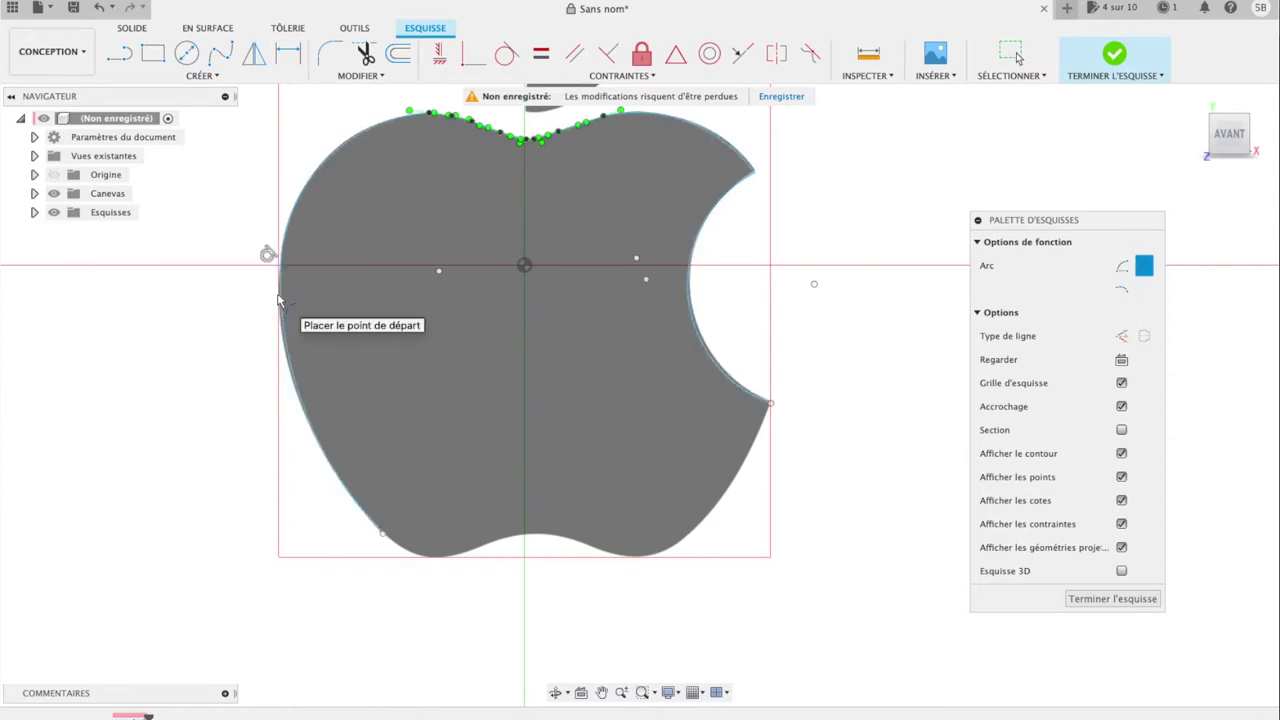
Step: Trace the apple's bottom-left curve with another three-point arc
{"action": "scroll", "coordinate": [480, 565], "scroll_direction": "up", "scroll_amount": 5}
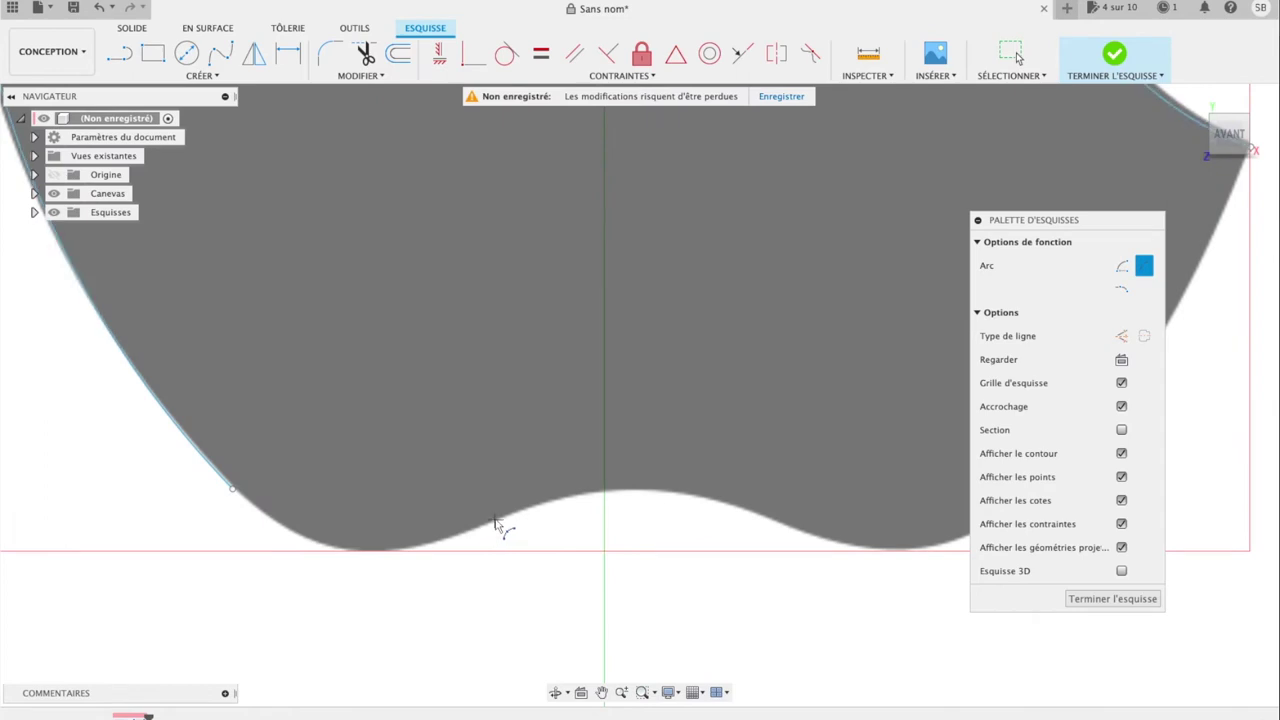
{"action": "left_click", "coordinate": [529, 509]}
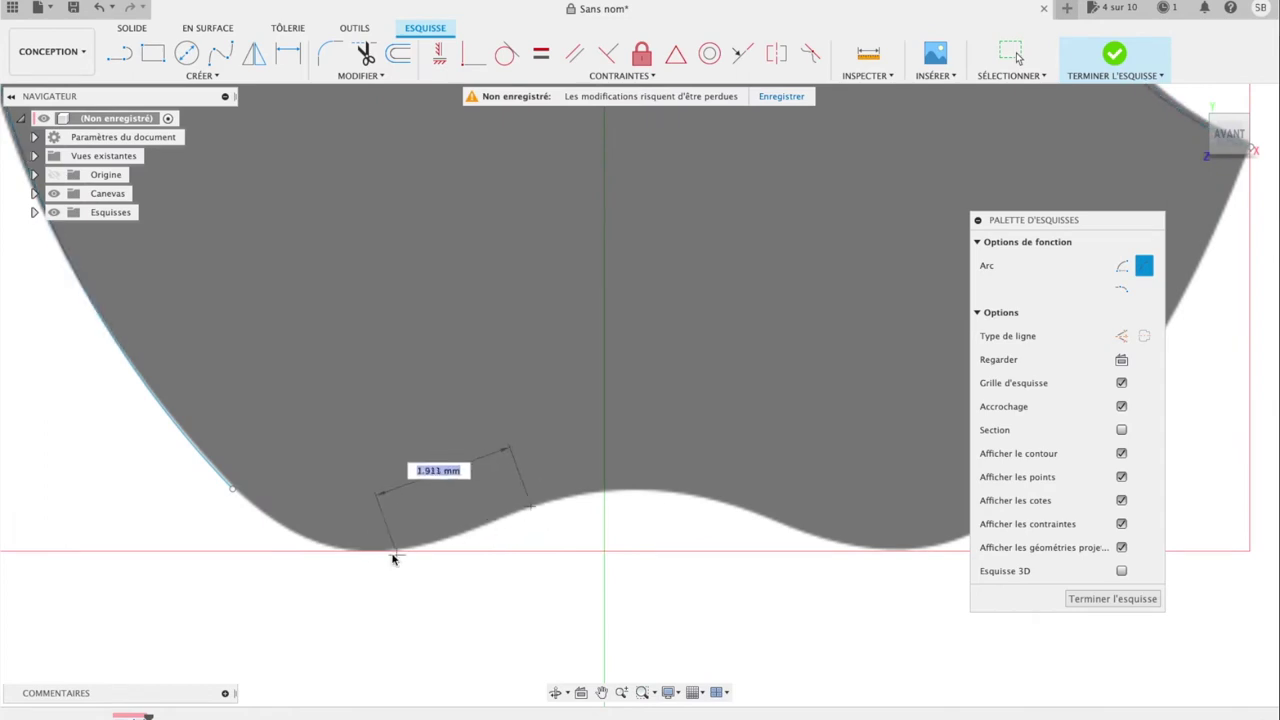
{"action": "left_click", "coordinate": [232, 489]}
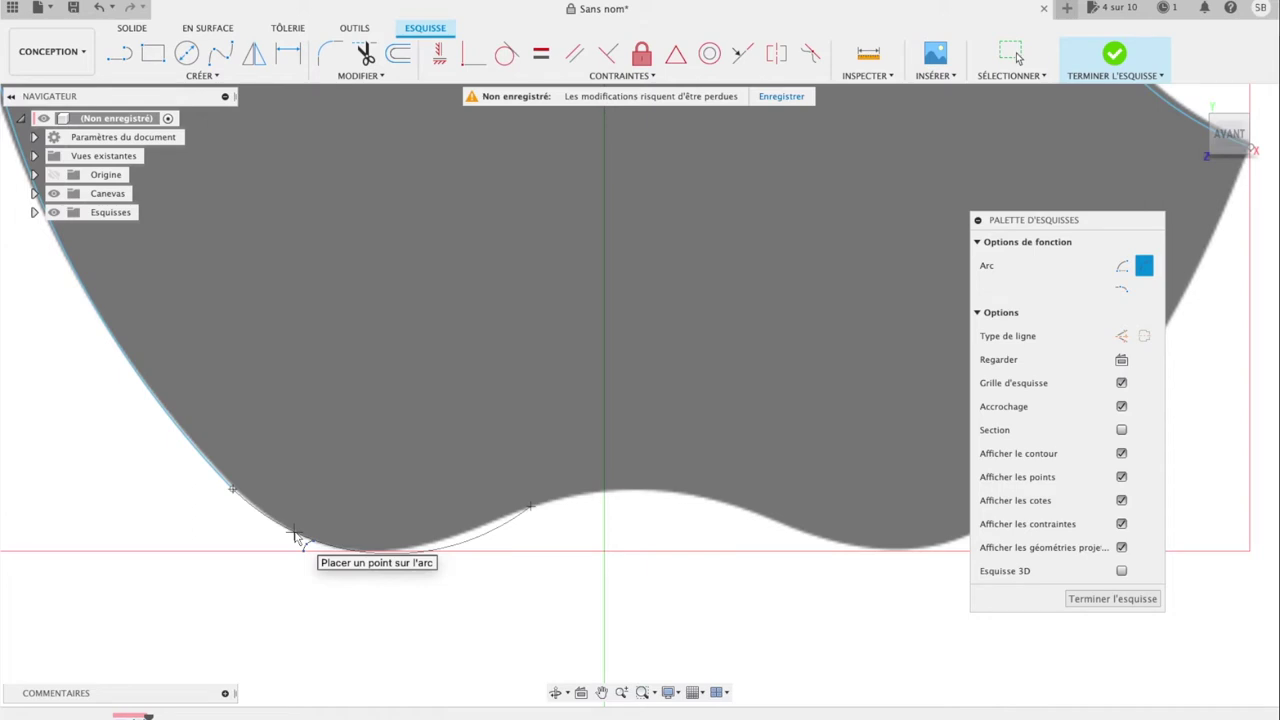
{"action": "left_click", "coordinate": [297, 537]}
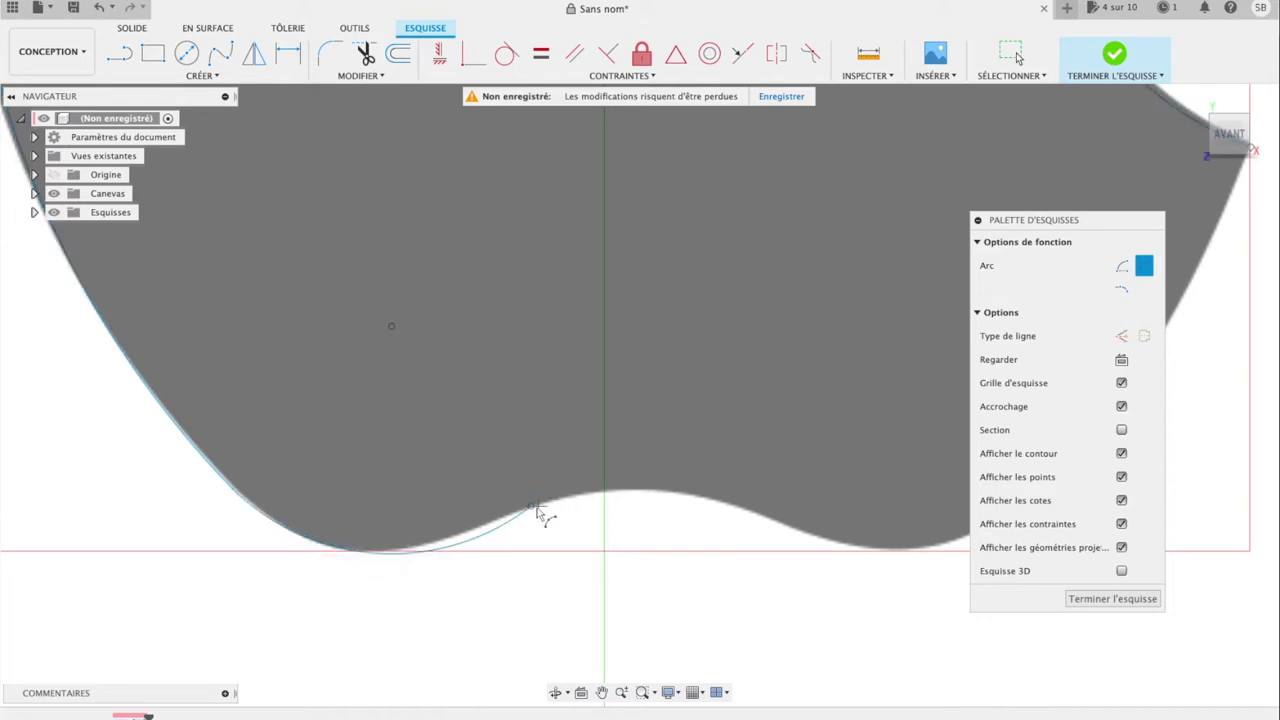
{"action": "left_click", "coordinate": [520, 514]}
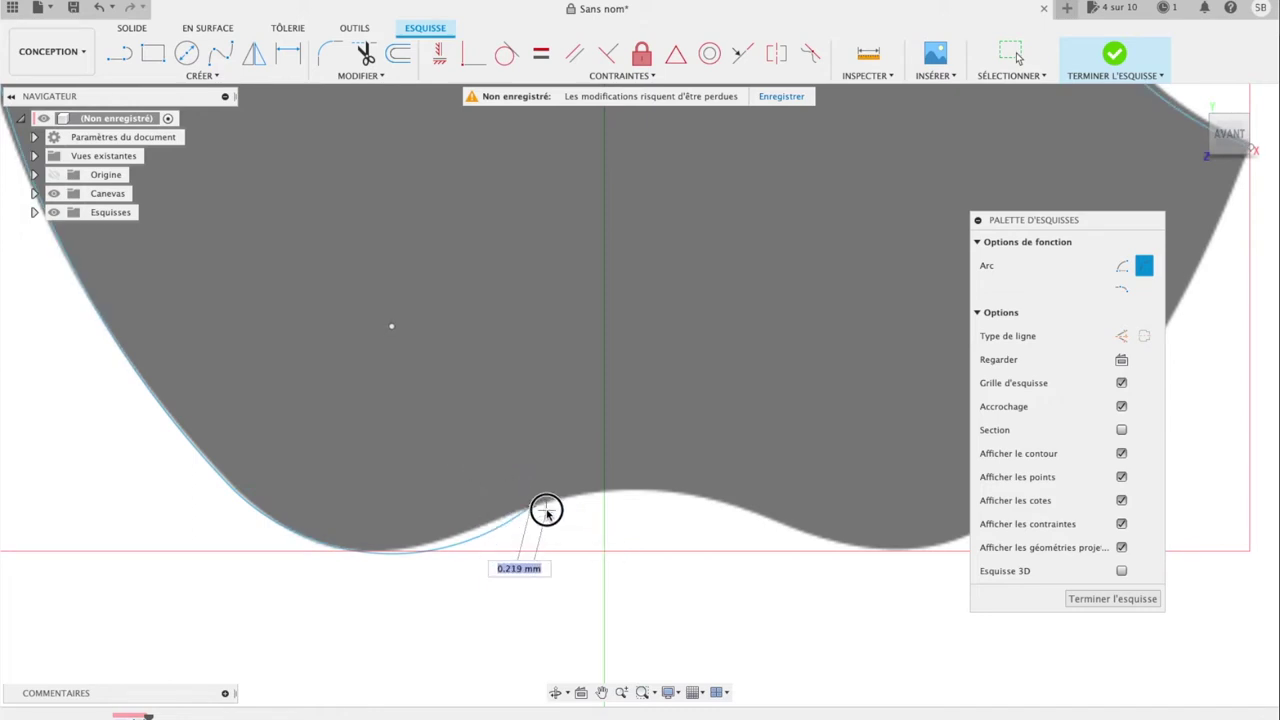
{"action": "key", "text": "Escape"}
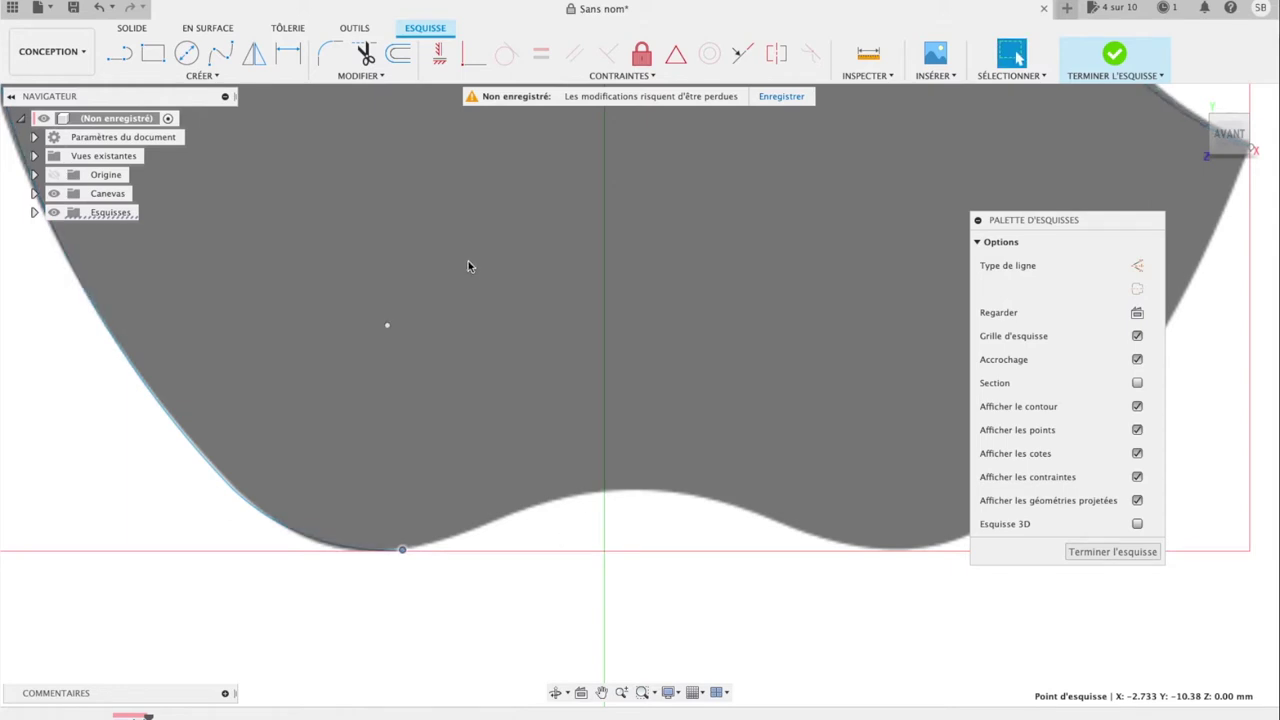
Step: Start a spline at the bottom-left arc's end, placing points across the bottom bump
{"action": "left_click", "coordinate": [220, 53]}
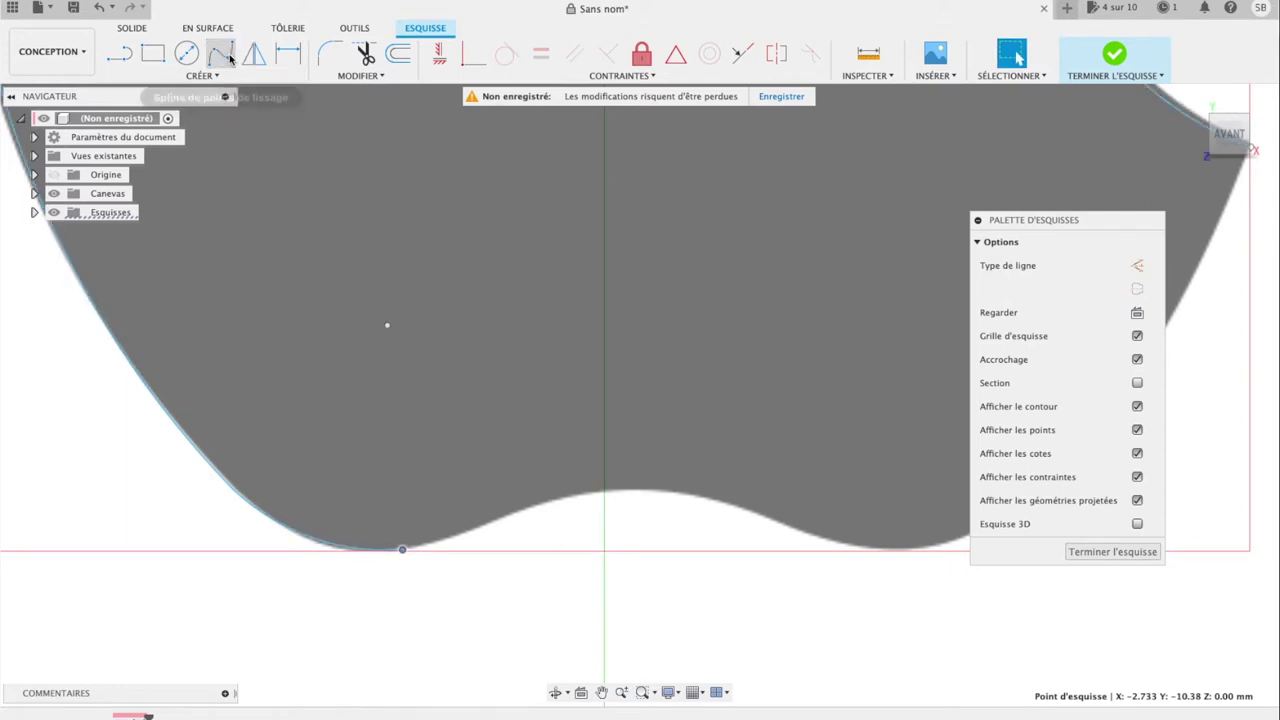
{"action": "left_click", "coordinate": [403, 550]}
{"action": "left_click", "coordinate": [461, 537]}
{"action": "left_click", "coordinate": [520, 511]}
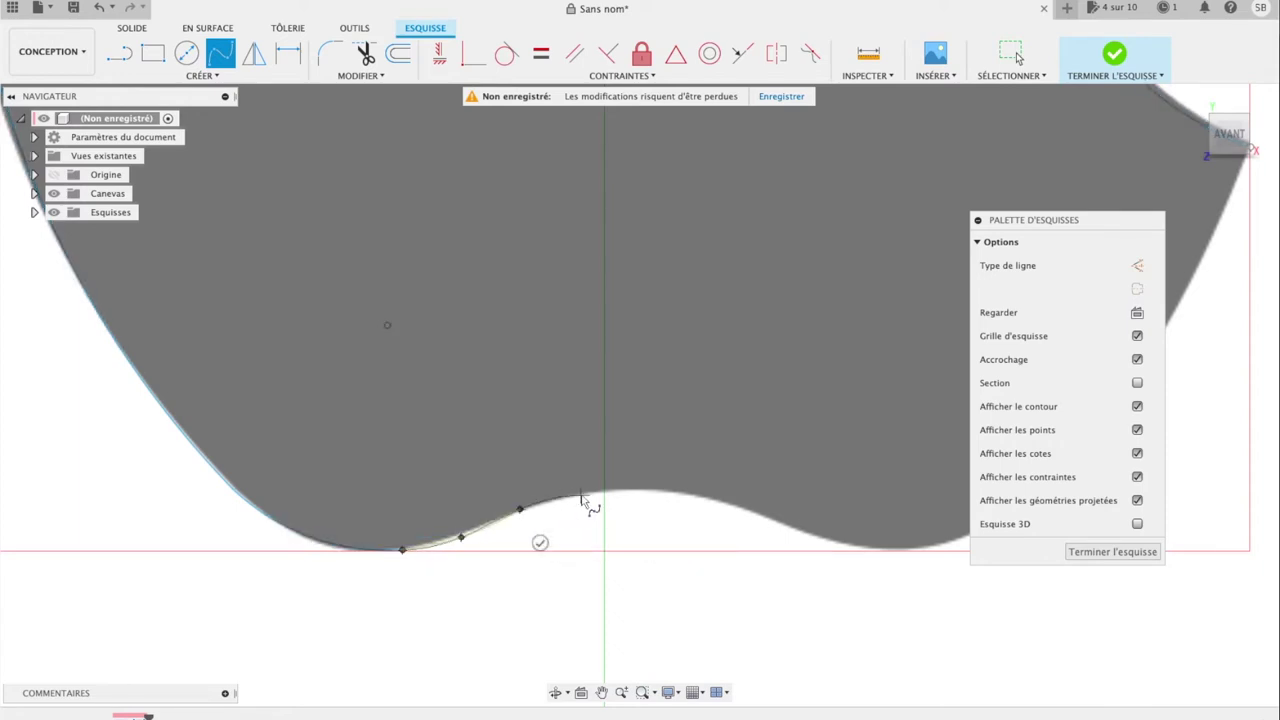
{"action": "left_click", "coordinate": [651, 489]}
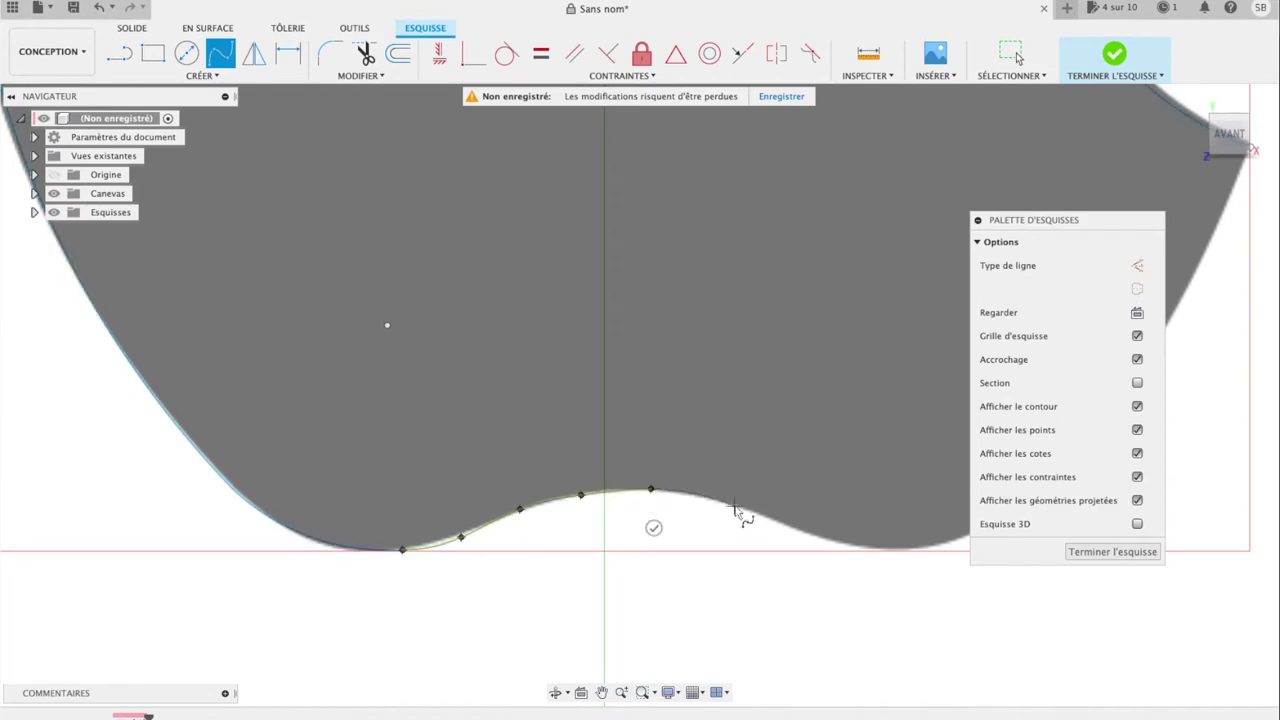
{"action": "left_click", "coordinate": [732, 506]}
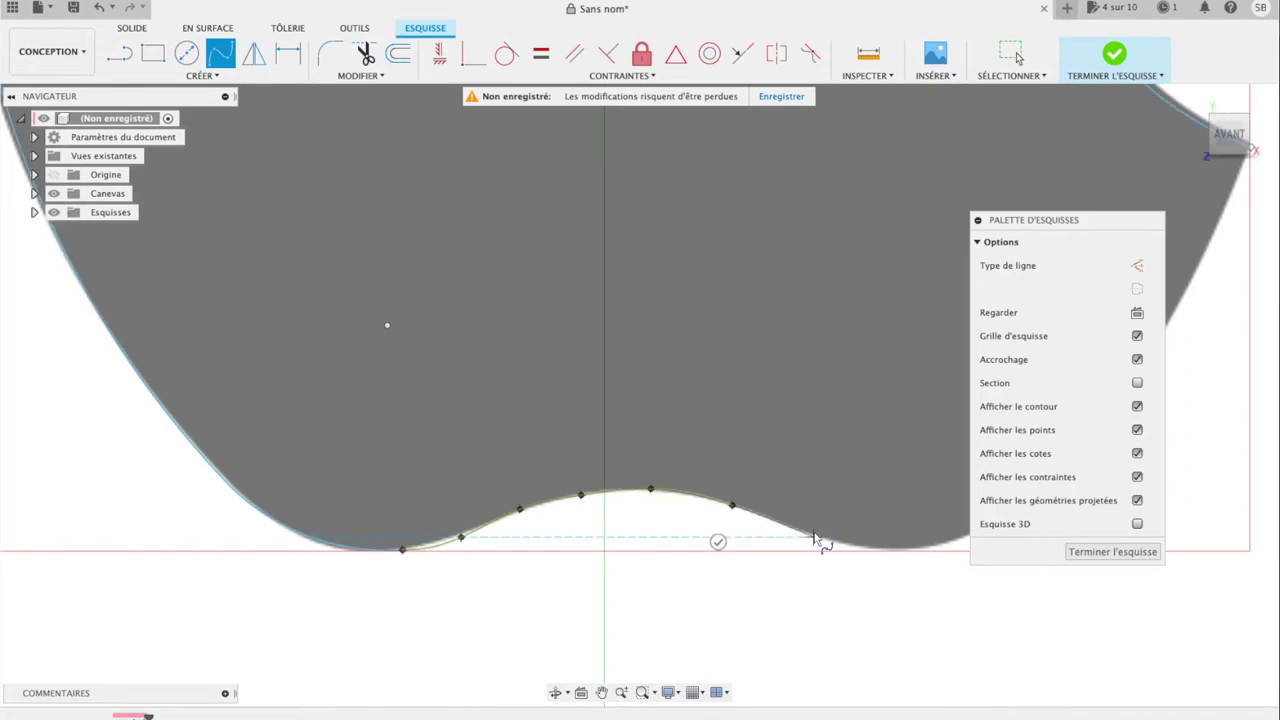
{"action": "left_click", "coordinate": [815, 537]}
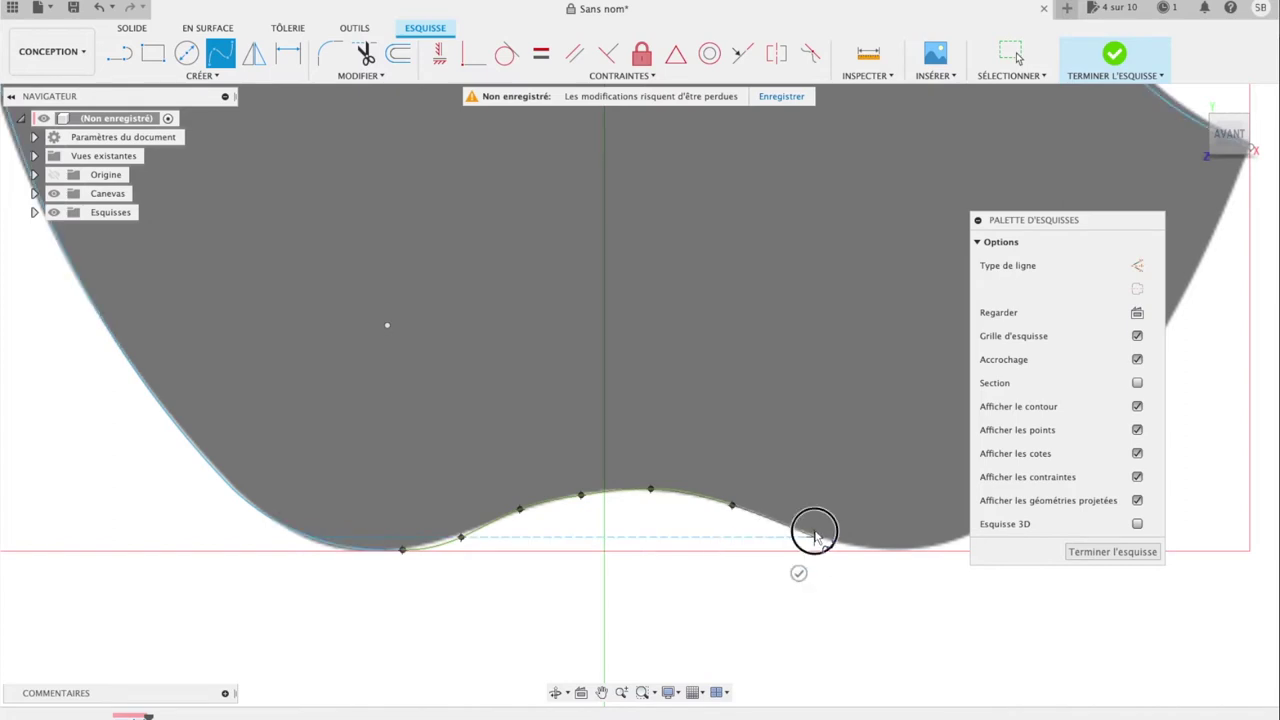
{"action": "left_click", "coordinate": [872, 550]}
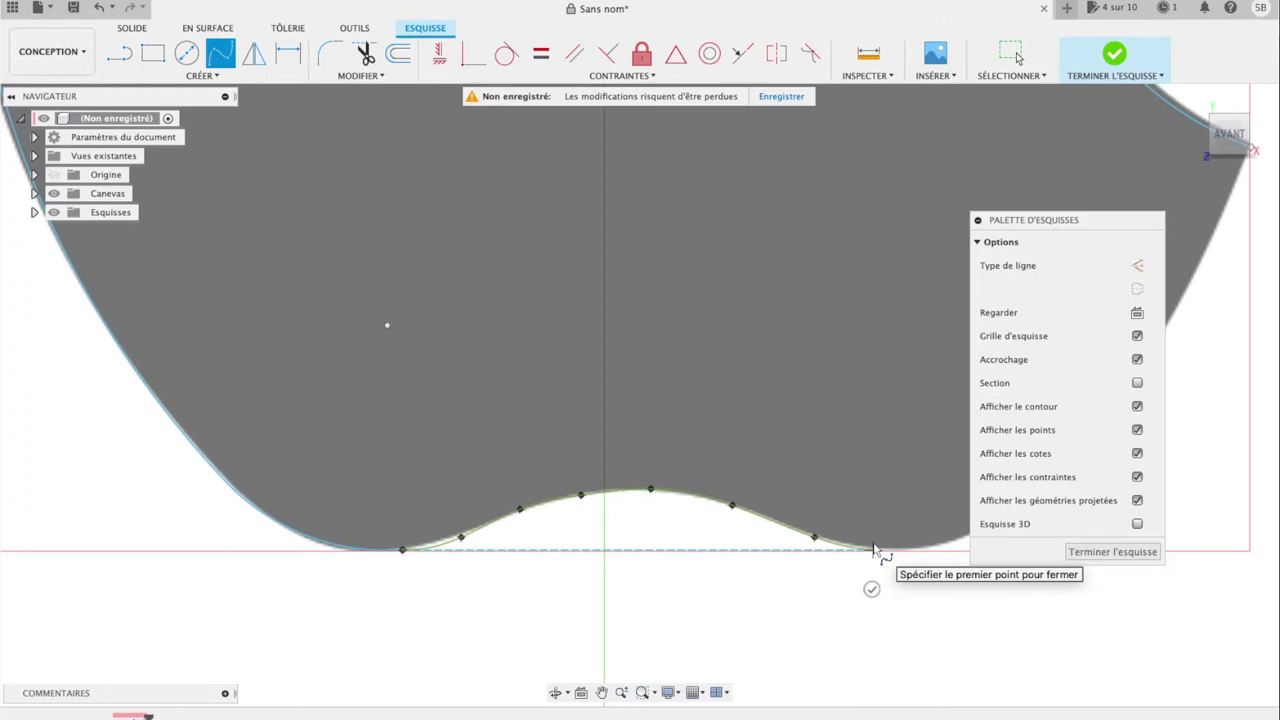
Step: Extend the spline along the bottom-right curve up the right side and finish it
{"action": "left_click", "coordinate": [873, 549]}
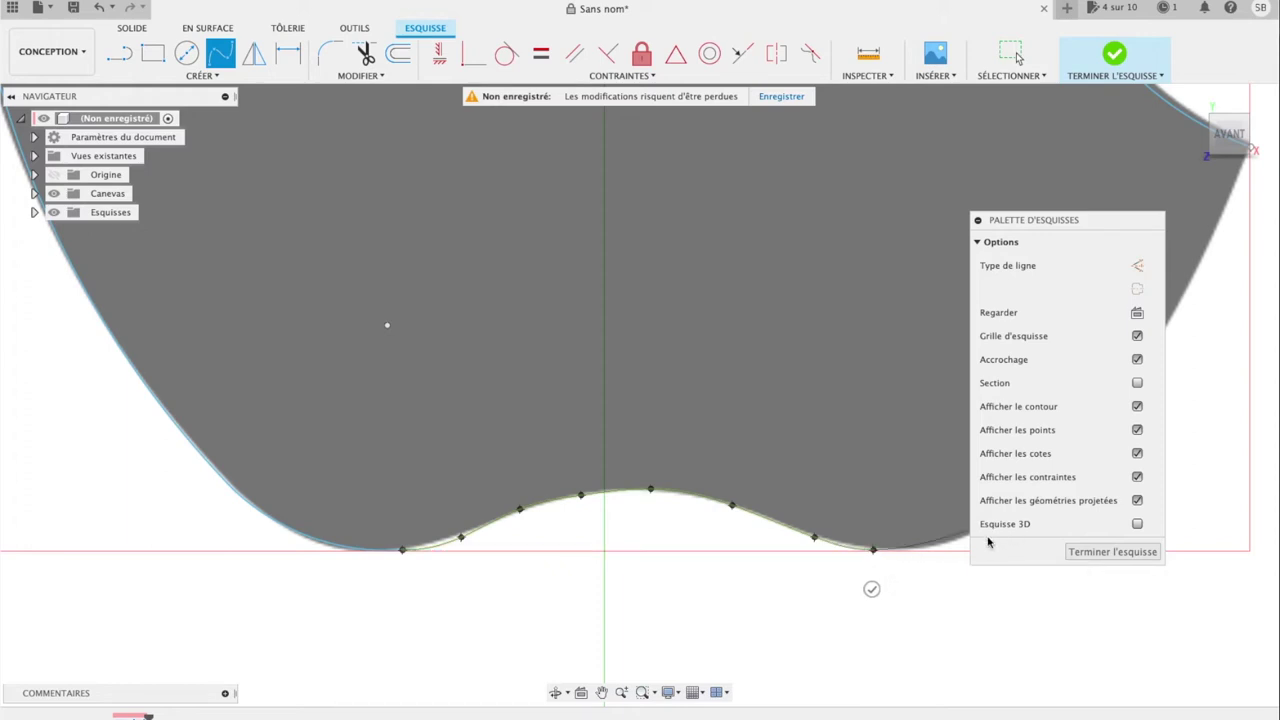
{"action": "scroll", "coordinate": [943, 553], "scroll_direction": "up", "scroll_amount": 3}
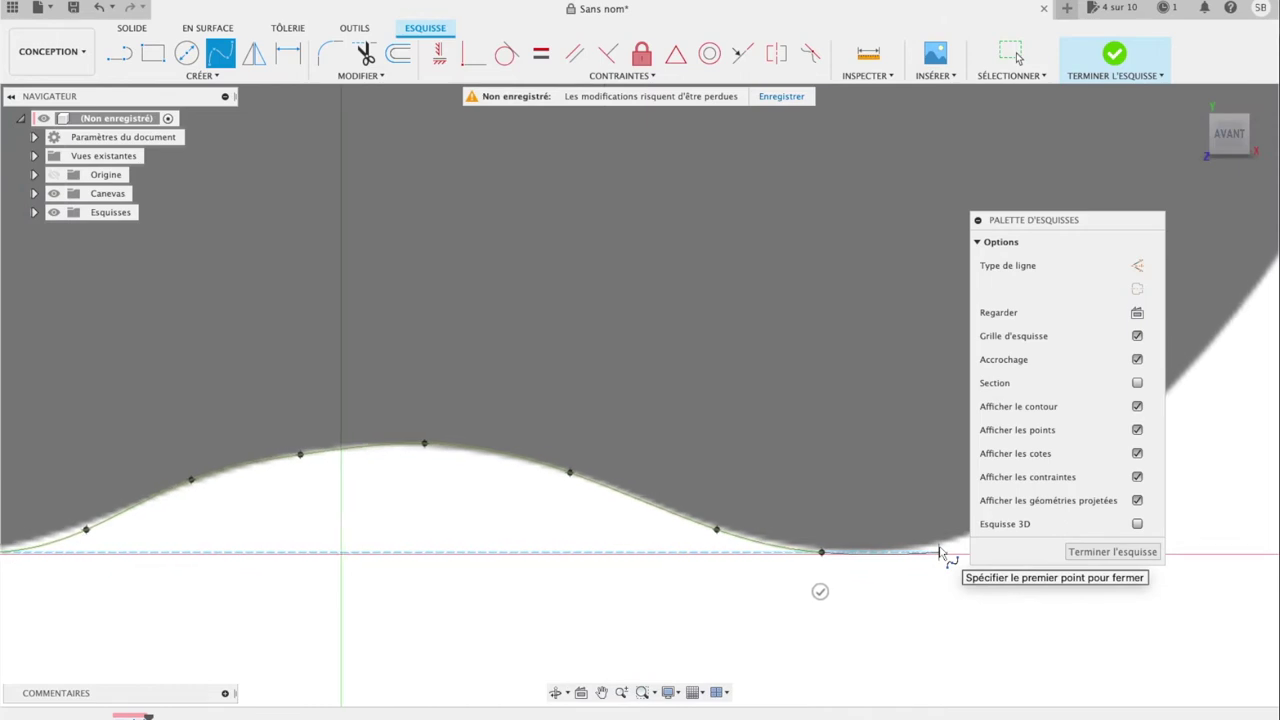
{"action": "left_click", "coordinate": [945, 542]}
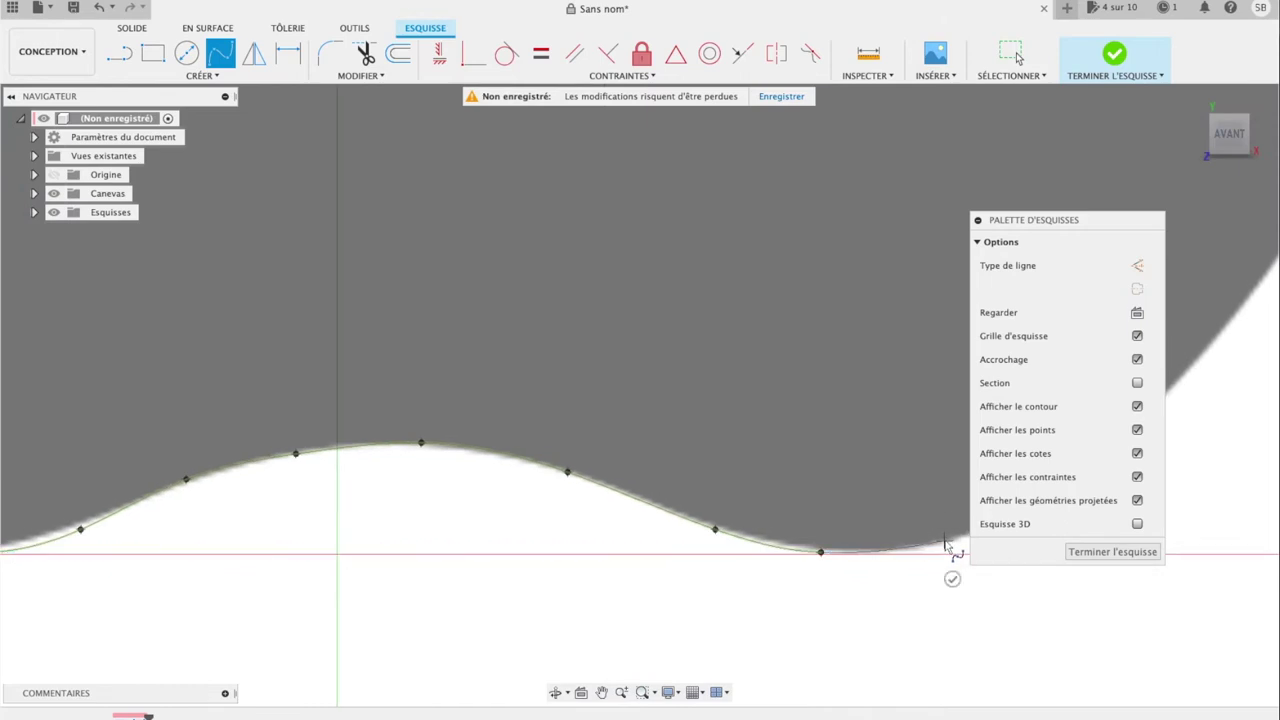
{"action": "left_click_drag", "start_coordinate": [1024, 219], "coordinate": [197, 434]}
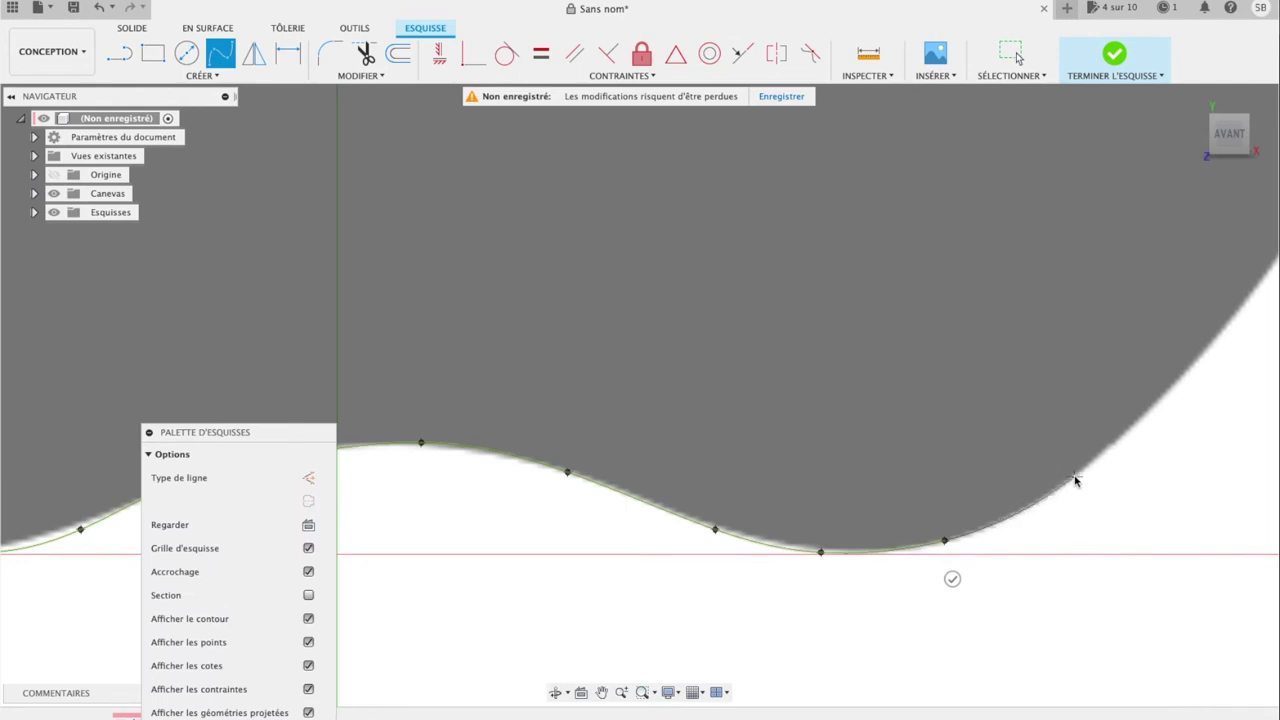
{"action": "left_click", "coordinate": [1075, 477]}
{"action": "left_click", "coordinate": [1116, 441]}
{"action": "left_click", "coordinate": [1147, 458]}
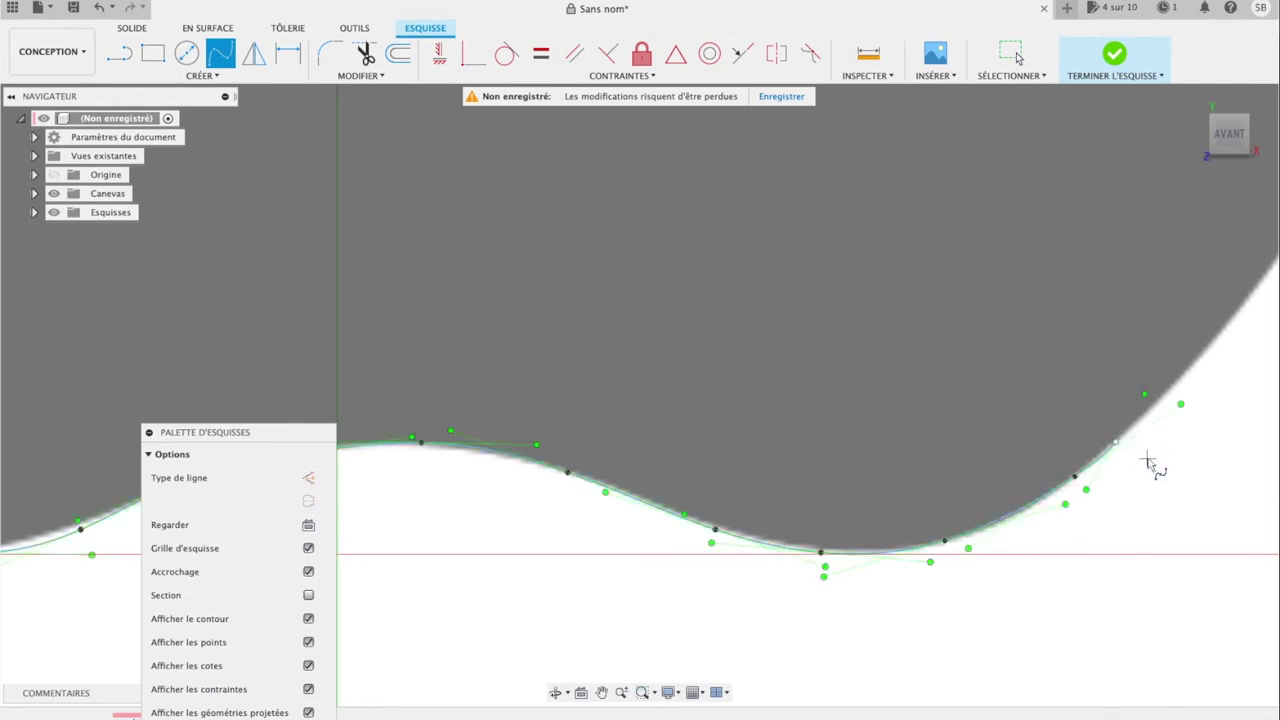
{"action": "scroll", "coordinate": [718, 398], "scroll_direction": "down", "scroll_amount": 3}
{"action": "scroll", "coordinate": [720, 400], "scroll_direction": "down", "scroll_amount": 8}
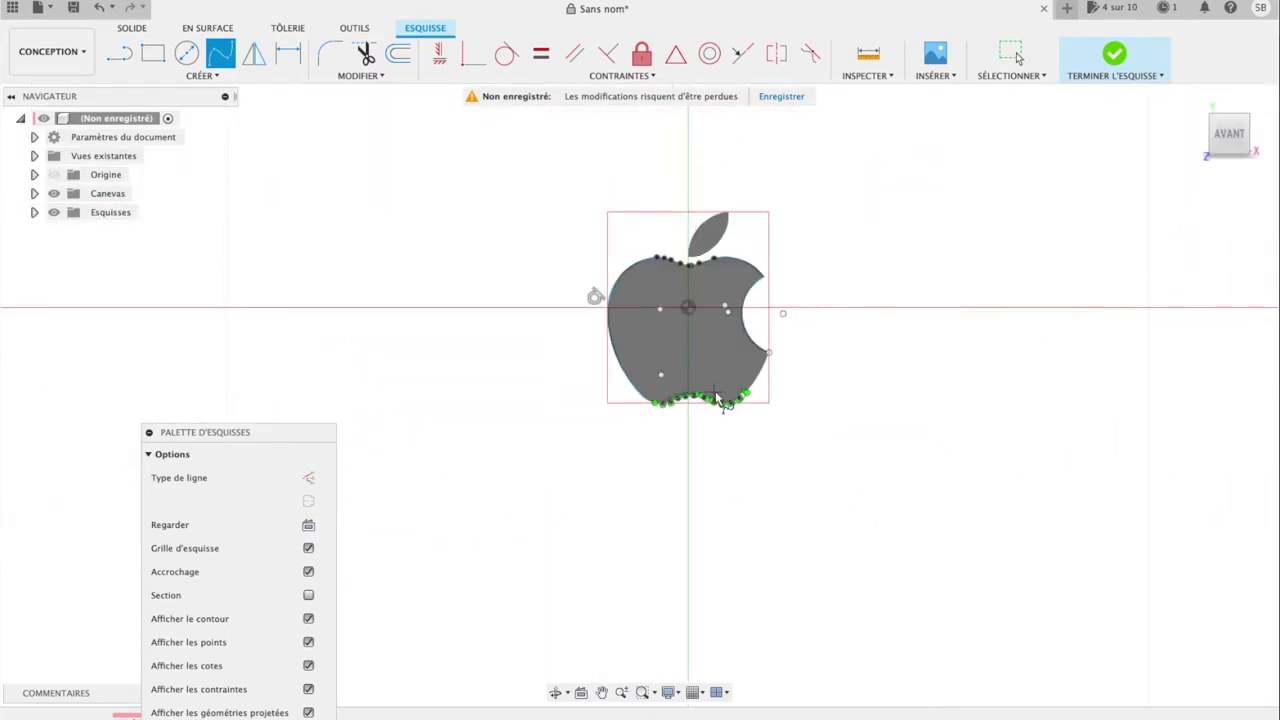
Step: Draw a spline from the bite's lower corner down the right edge, closing the outline
{"action": "scroll", "coordinate": [738, 420], "scroll_direction": "up", "scroll_amount": 5}
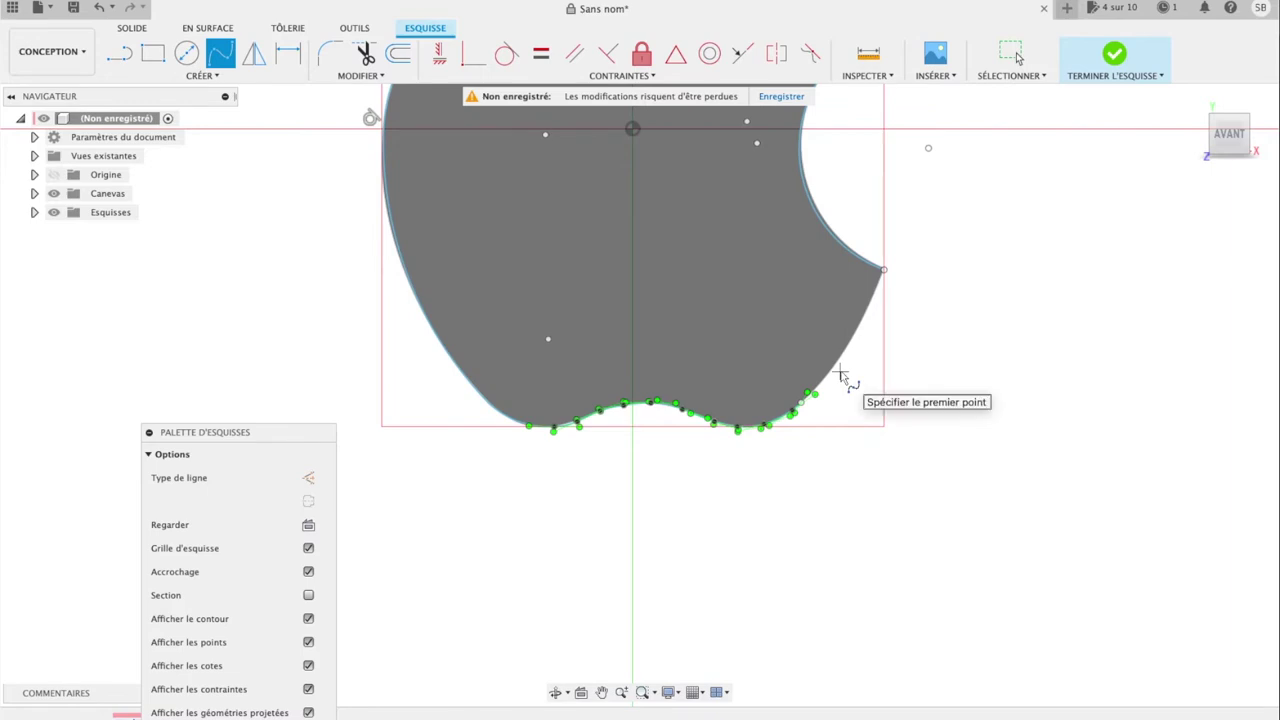
{"action": "scroll", "coordinate": [840, 375], "scroll_direction": "up", "scroll_amount": 2}
{"action": "scroll", "coordinate": [840, 375], "scroll_direction": "up", "scroll_amount": 3}
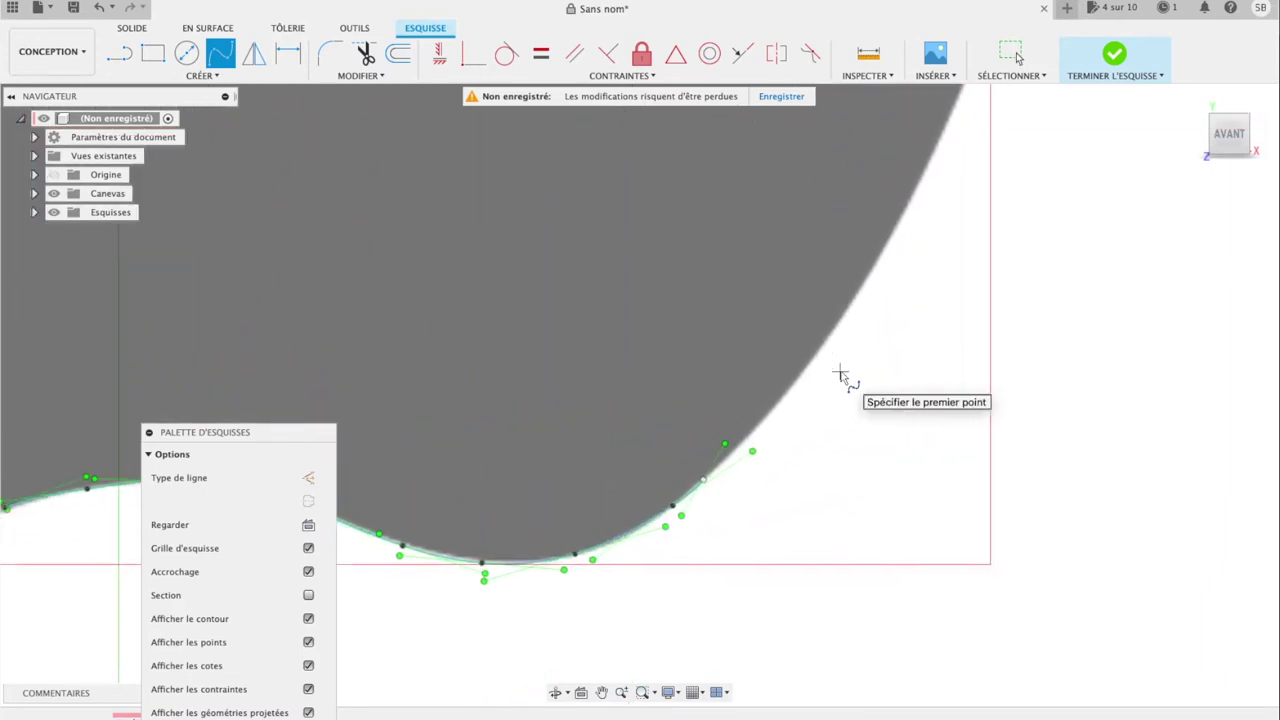
{"action": "scroll", "coordinate": [840, 375], "scroll_direction": "down", "scroll_amount": 2}
{"action": "scroll", "coordinate": [840, 375], "scroll_direction": "down", "scroll_amount": 1}
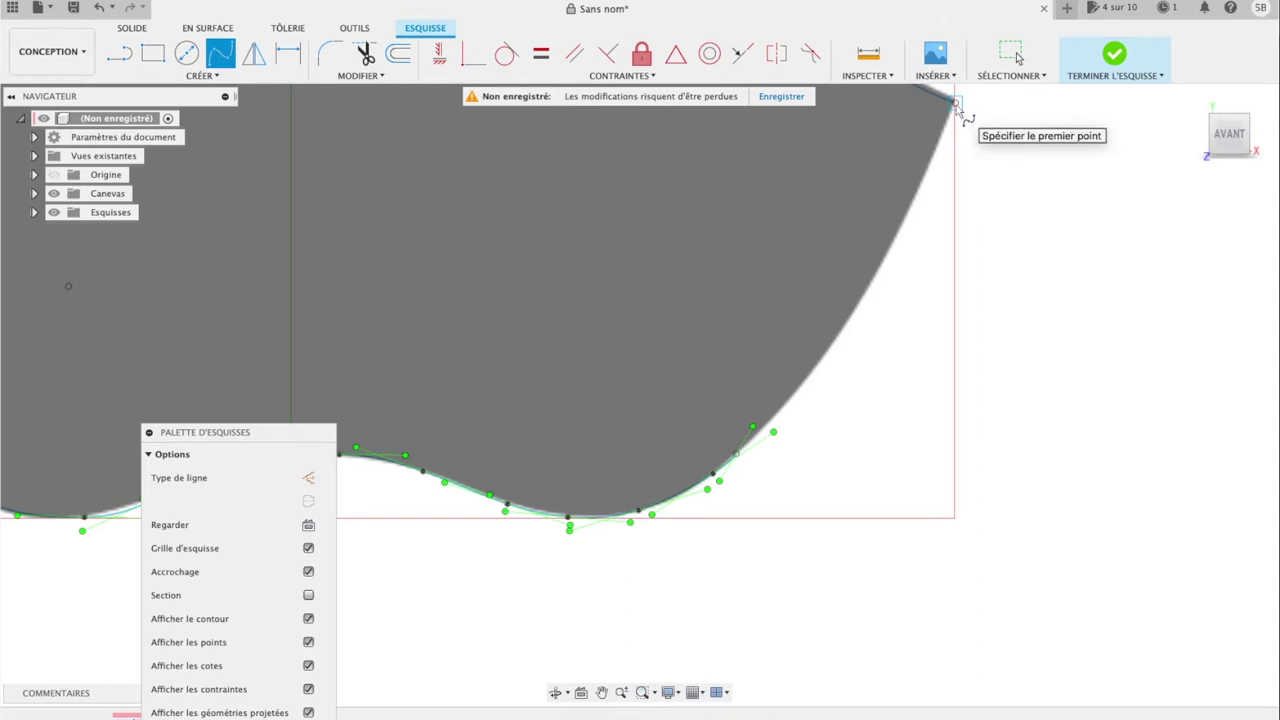
{"action": "left_click", "coordinate": [955, 103]}
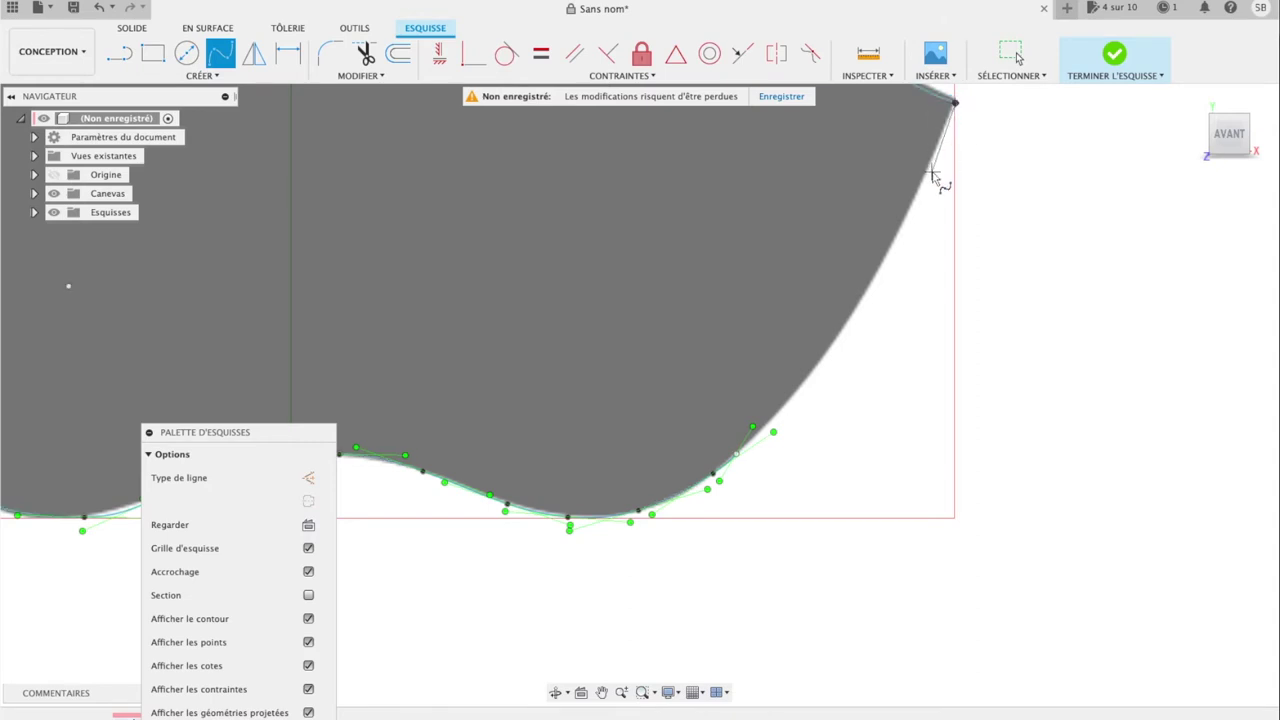
{"action": "left_click", "coordinate": [923, 178]}
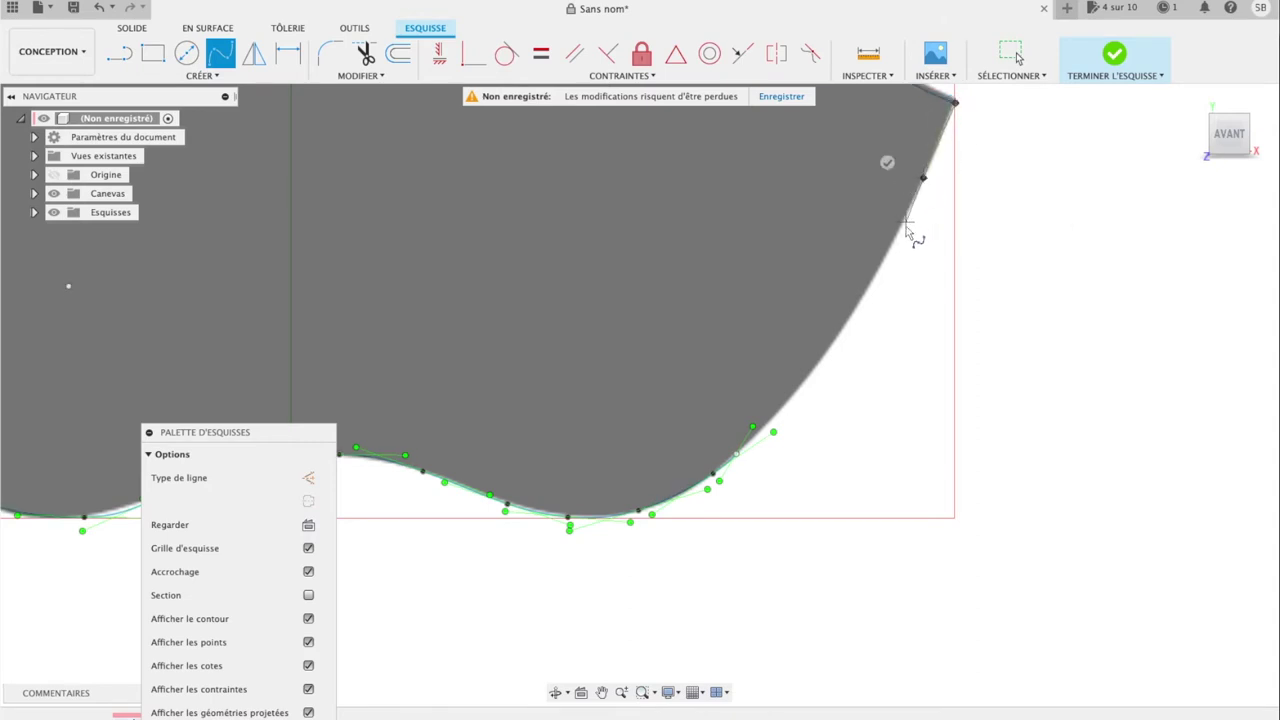
{"action": "left_click", "coordinate": [877, 270]}
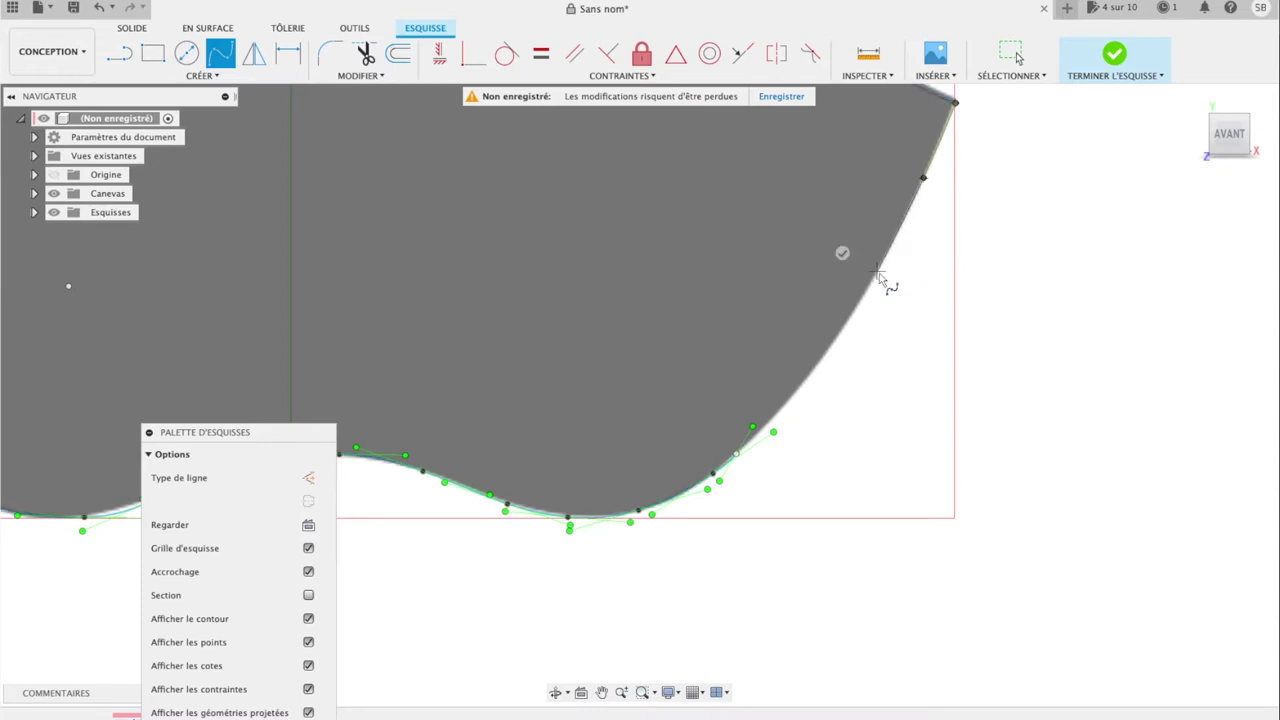
{"action": "left_click", "coordinate": [838, 335]}
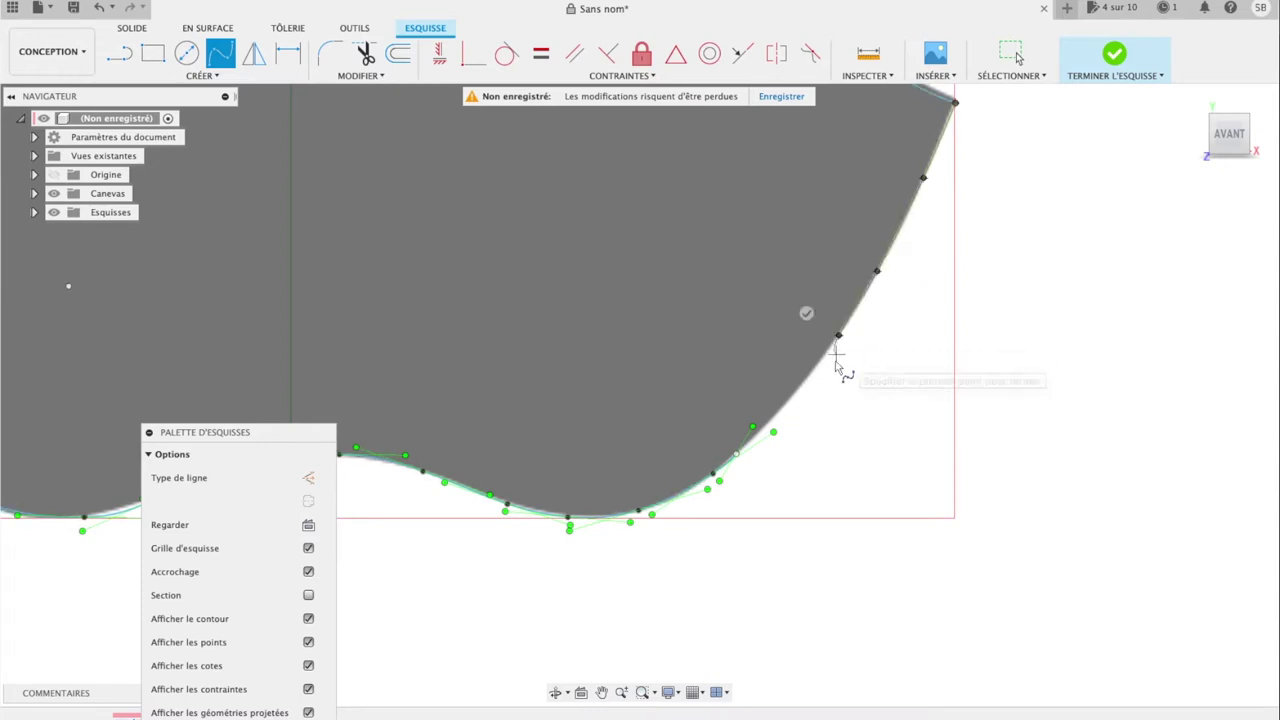
{"action": "left_click", "coordinate": [798, 387]}
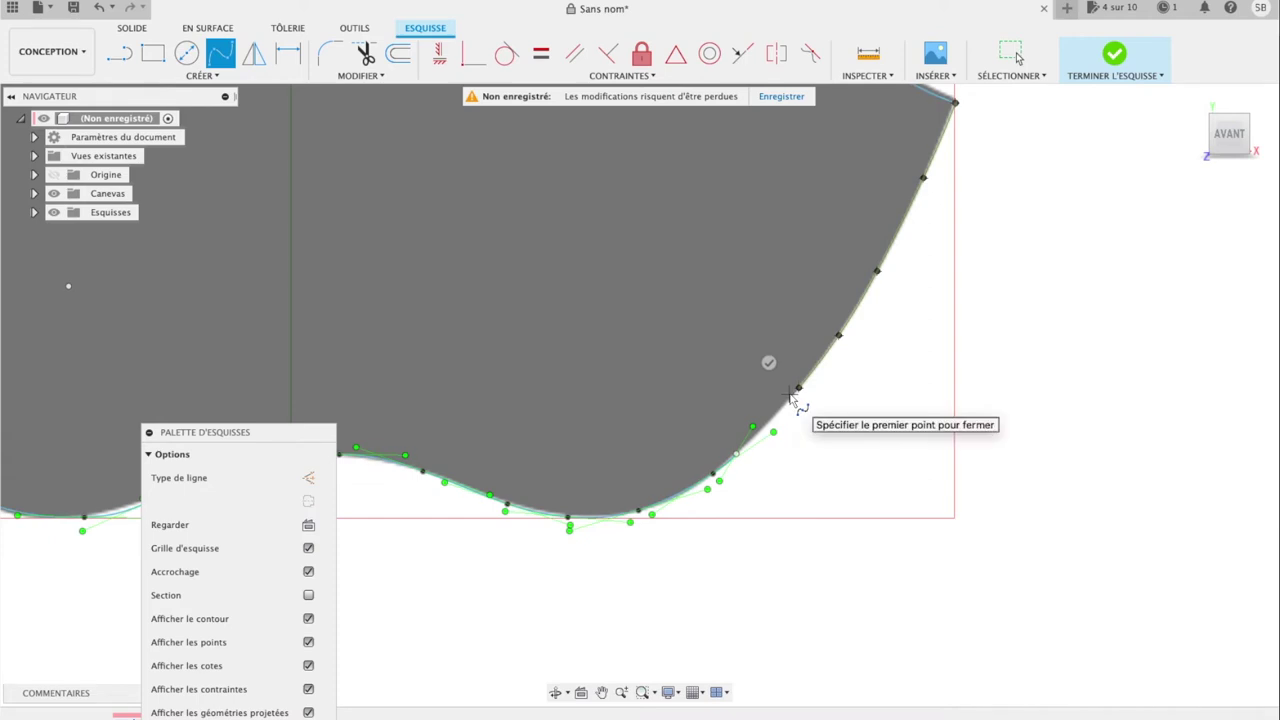
{"action": "left_click", "coordinate": [762, 427]}
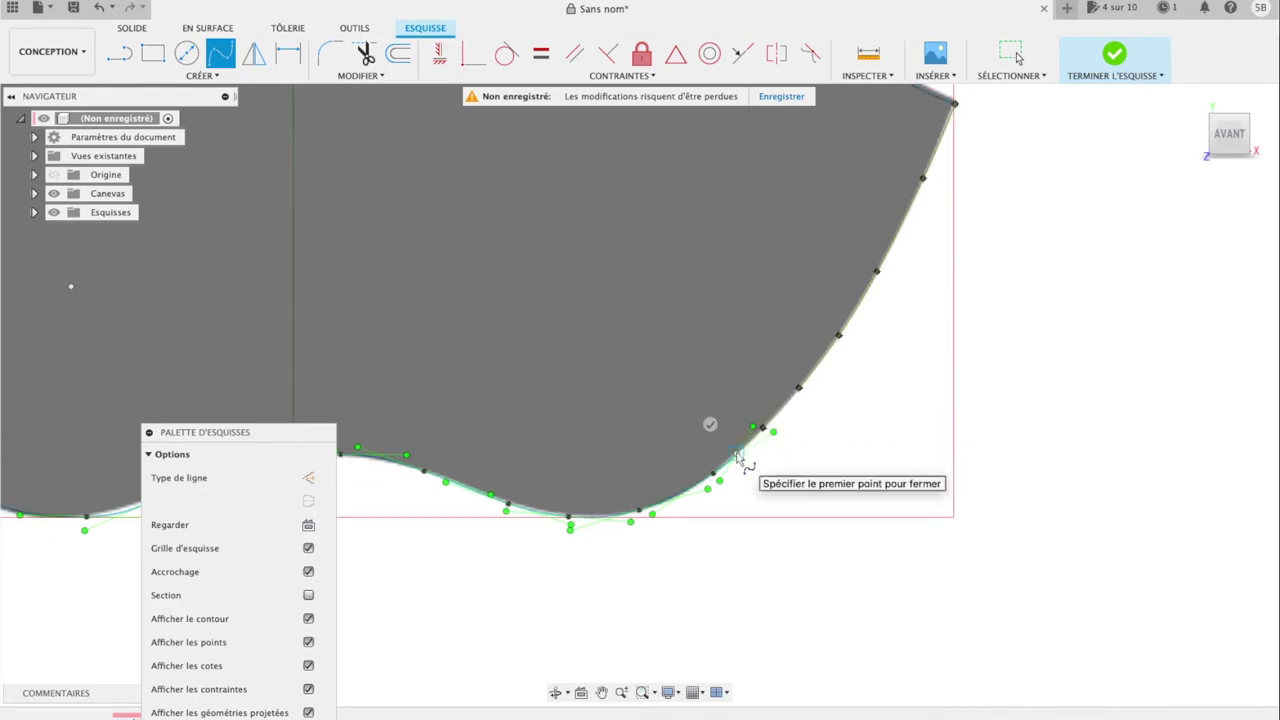
{"action": "left_click", "coordinate": [710, 424]}
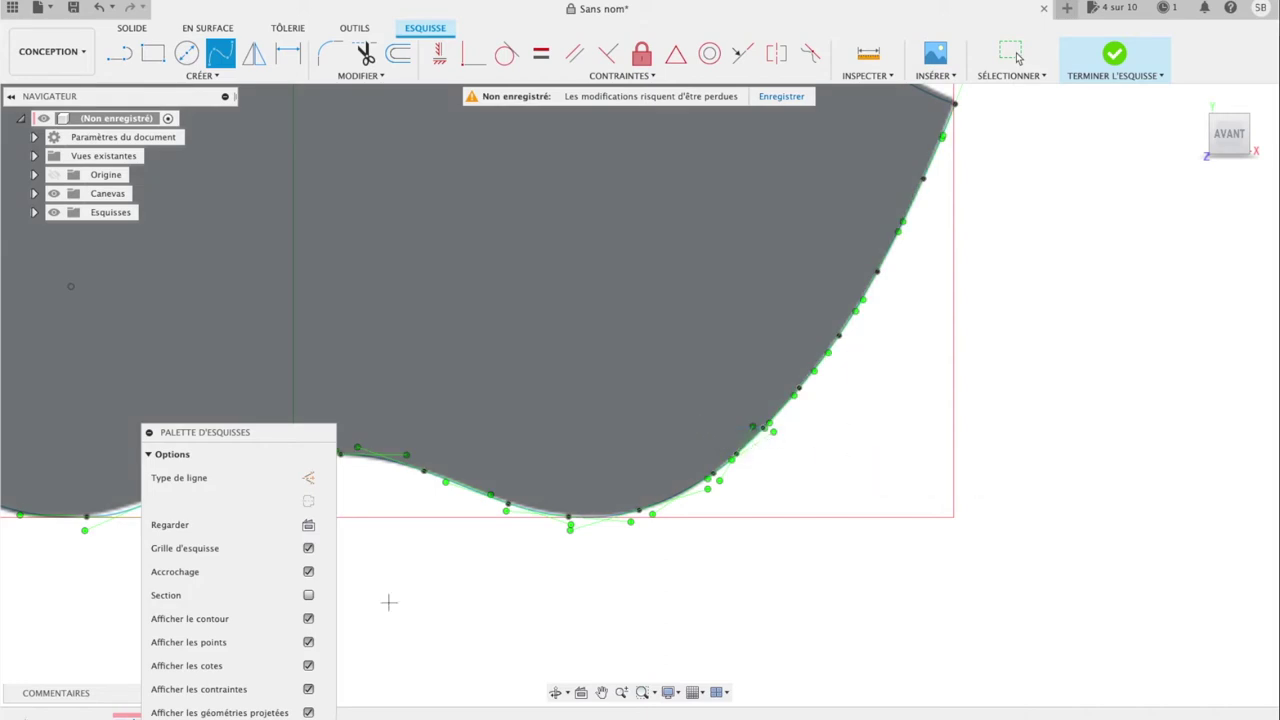
Step: Move the Sketch Palette aside and return to a fitted front view of the apple
{"action": "left_click_drag", "start_coordinate": [261, 432], "coordinate": [1085, 270]}
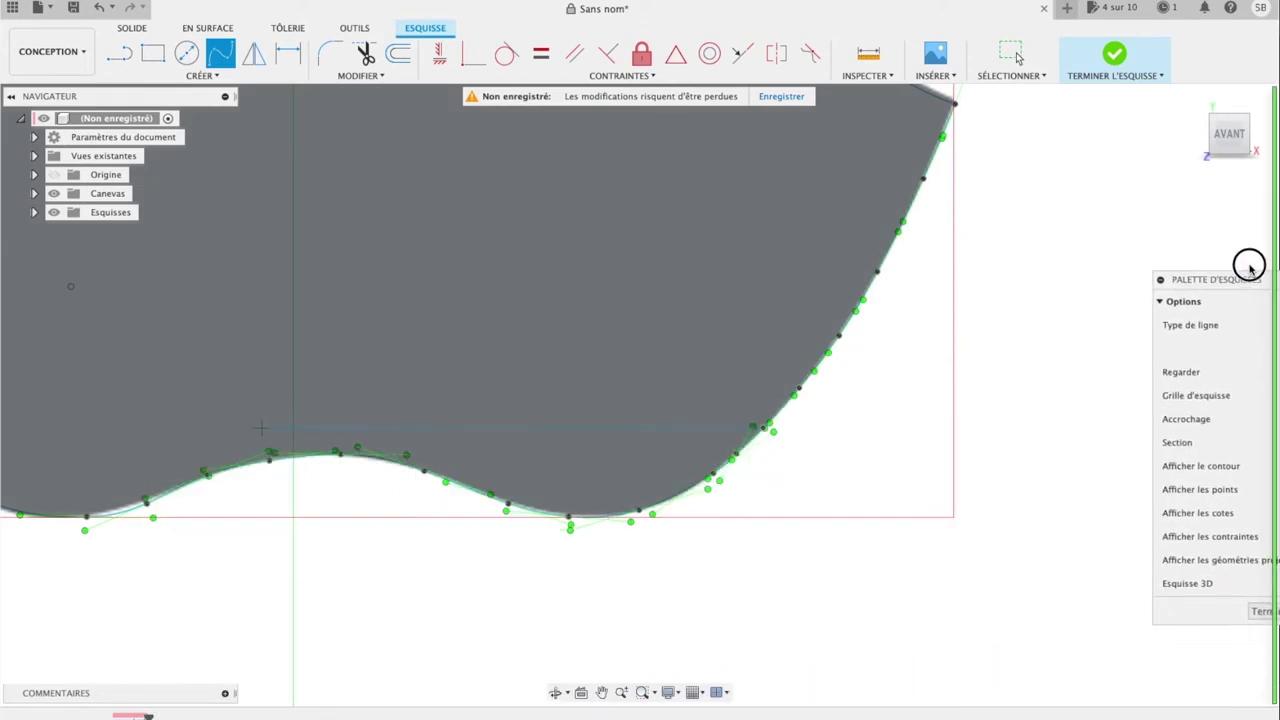
{"action": "scroll", "coordinate": [786, 346], "scroll_direction": "down", "scroll_amount": 3}
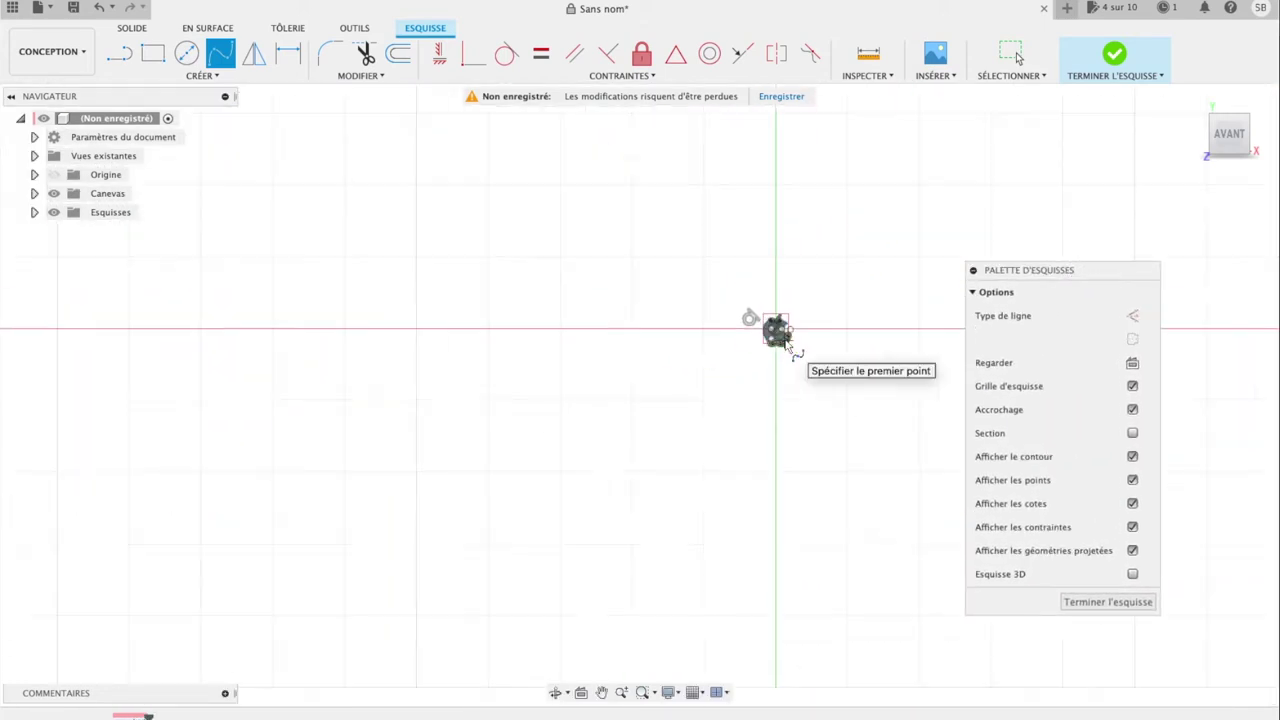
{"action": "scroll", "coordinate": [786, 346], "scroll_direction": "down", "scroll_amount": 2}
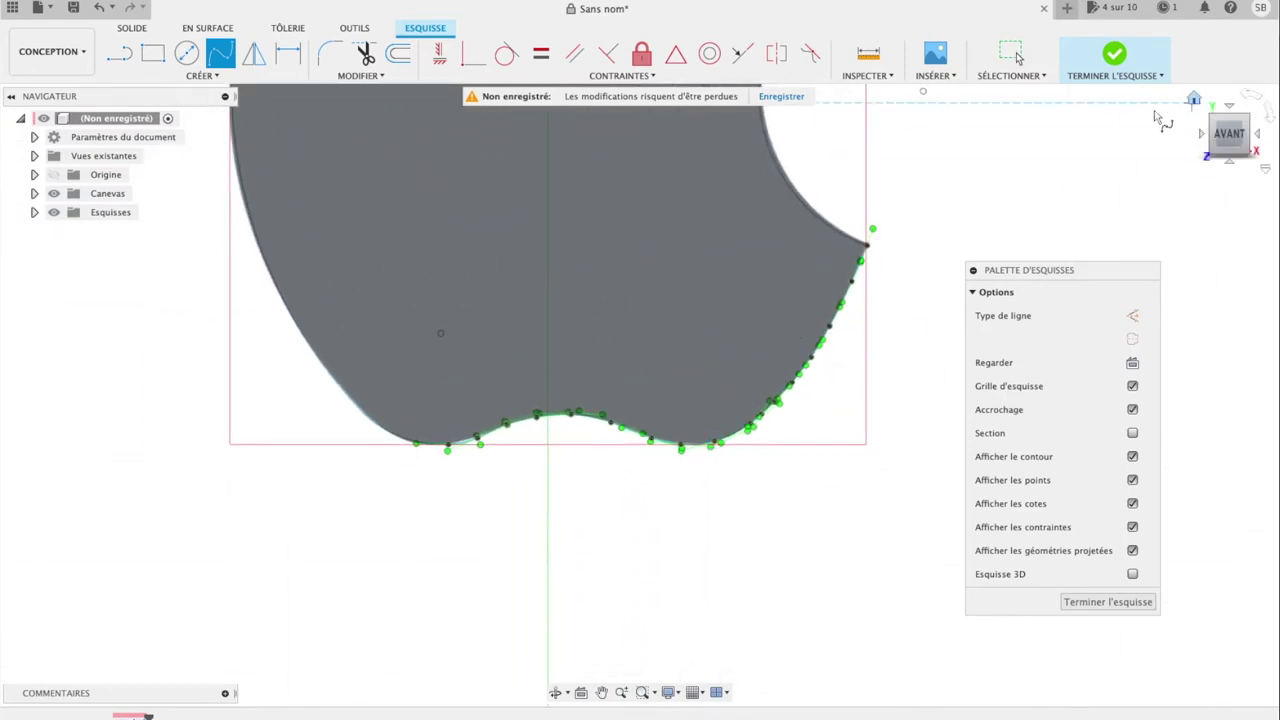
{"action": "left_click", "coordinate": [1192, 103]}
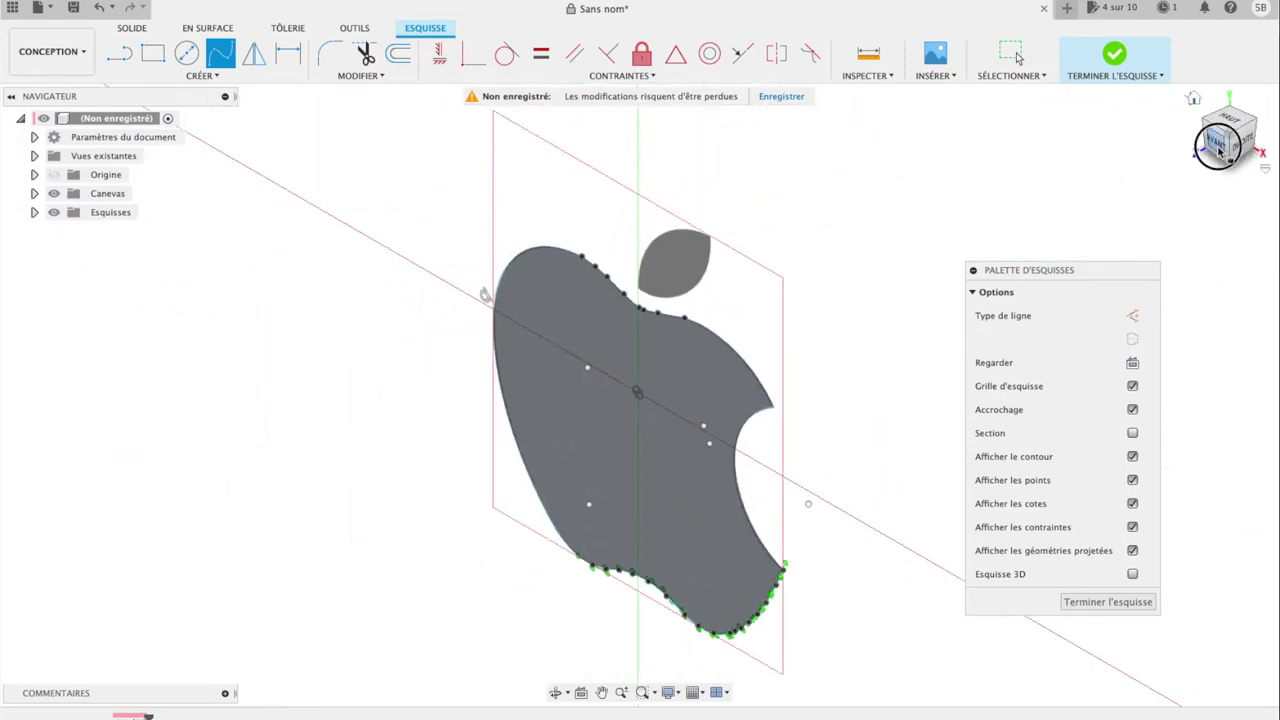
{"action": "left_click", "coordinate": [1218, 150]}
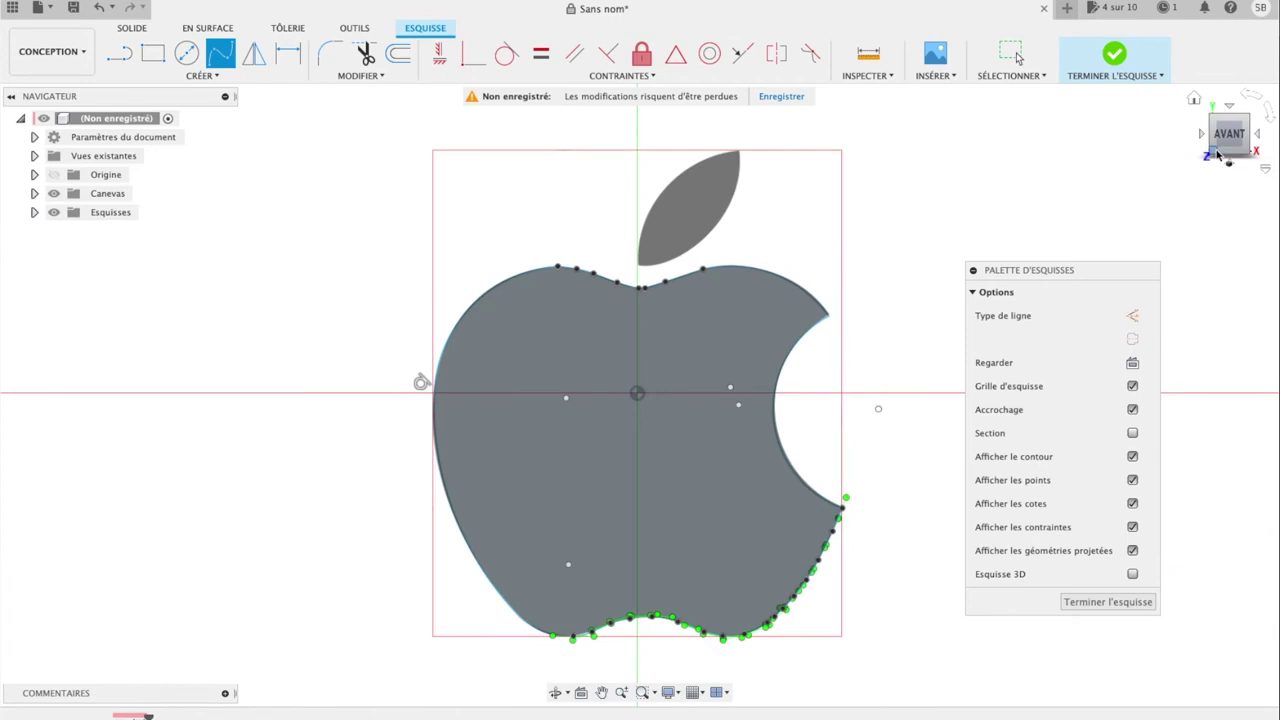
Step: Extrude the apple profile to 10 mm, then undo that extrusion
{"action": "key", "text": "e"}
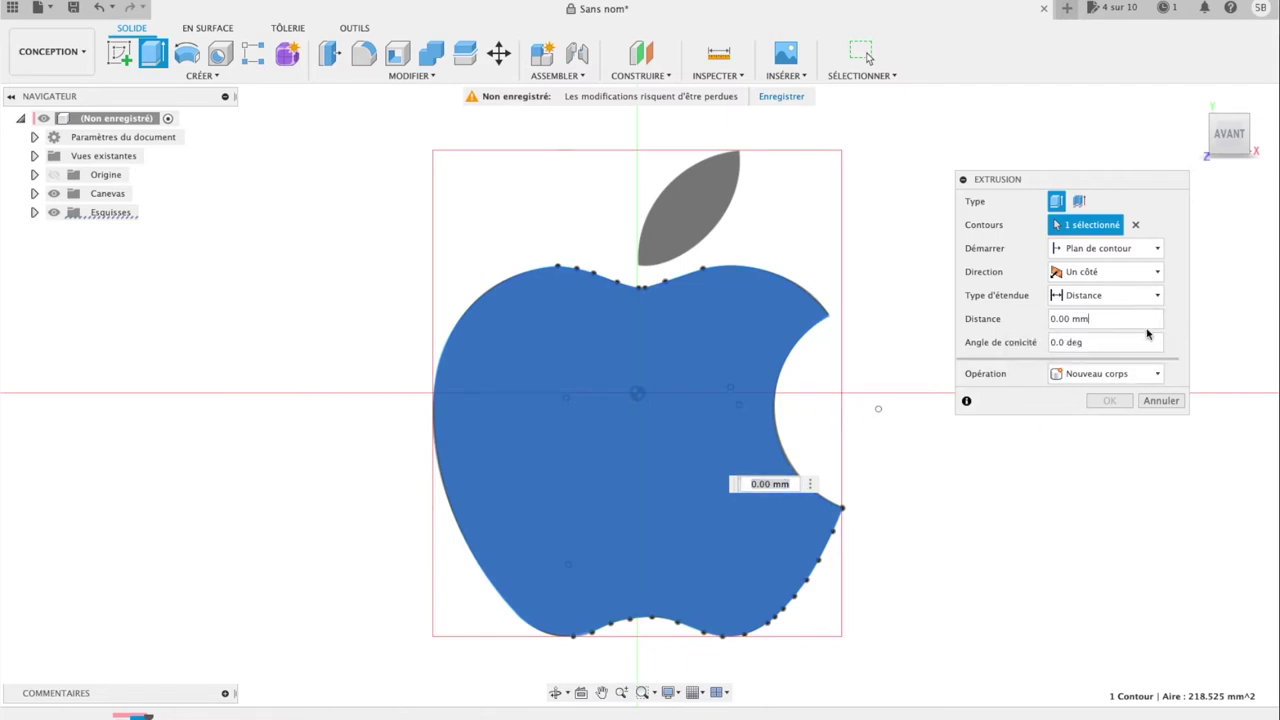
{"action": "left_click_drag", "start_coordinate": [1146, 320], "coordinate": [940, 320]}
{"action": "type", "text": "10"}
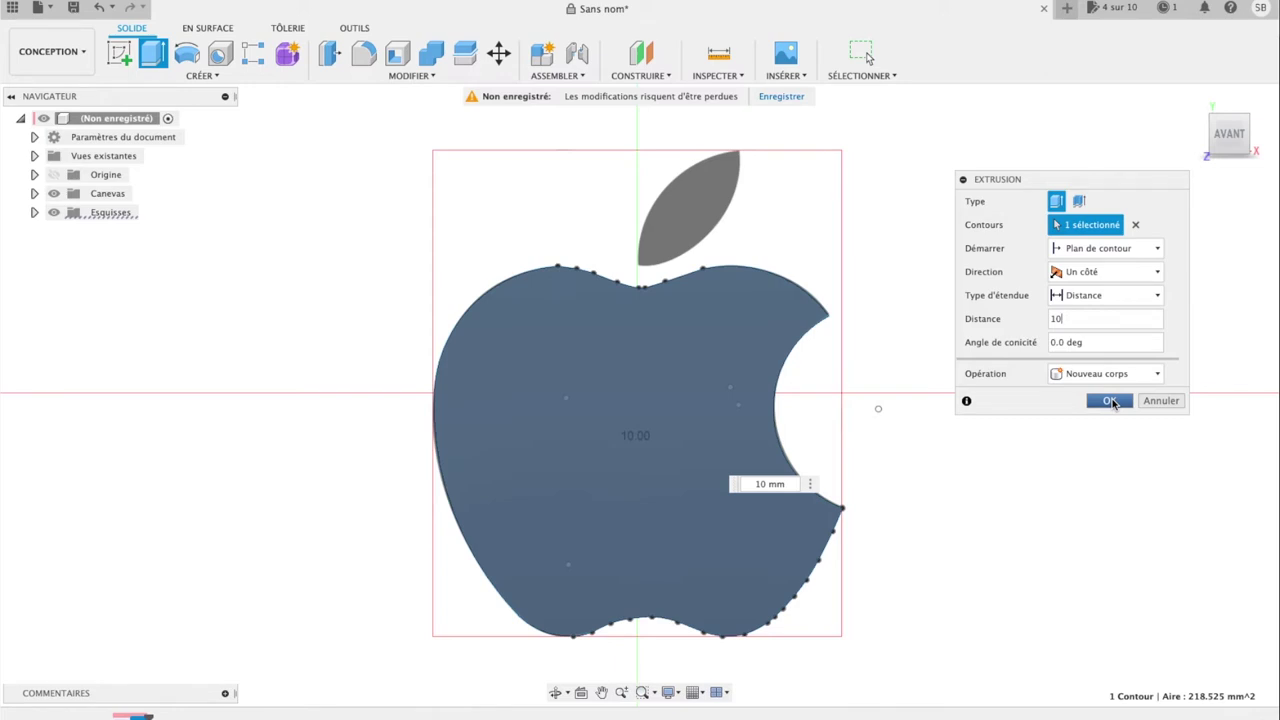
{"action": "left_click", "coordinate": [1110, 401]}
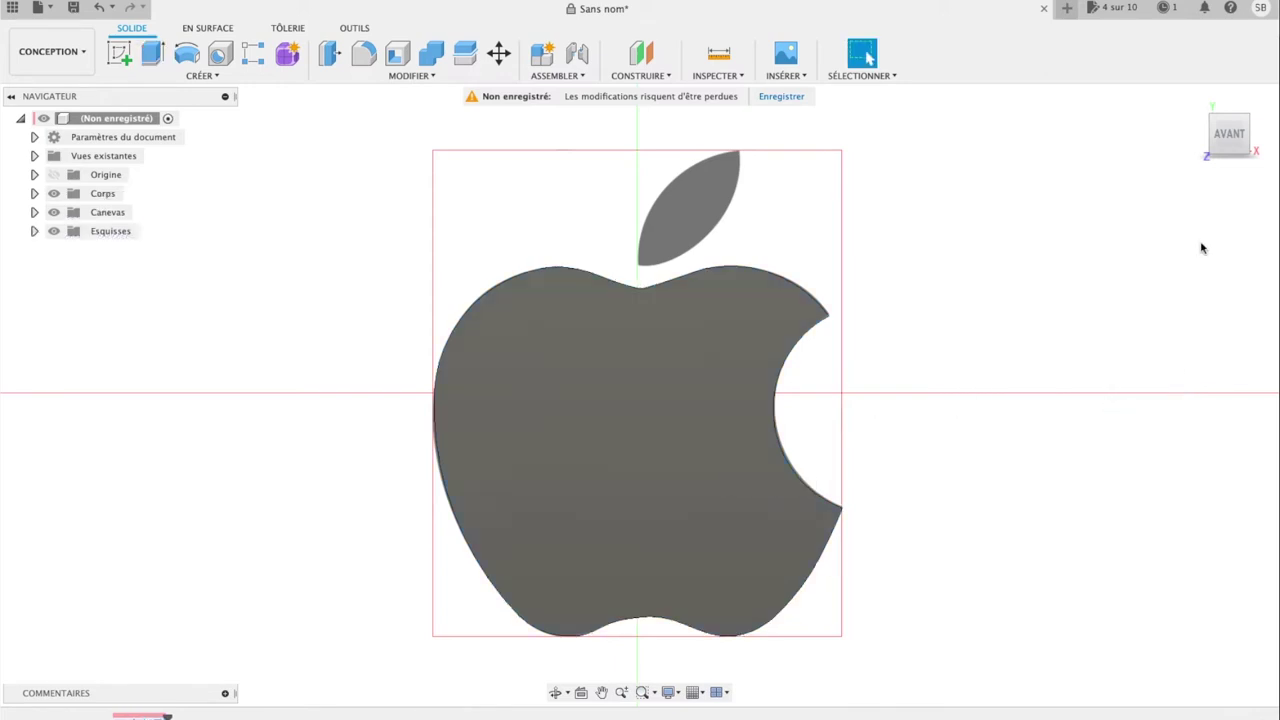
{"action": "mouse_move", "coordinate": [1222, 132]}
{"action": "middle_mouse_down", "text": "shift"}
{"action": "mouse_move", "coordinate": [1087, 145]}
{"action": "mouse_move", "coordinate": [1175, 153]}
{"action": "middle_mouse_up", "text": "shift"}
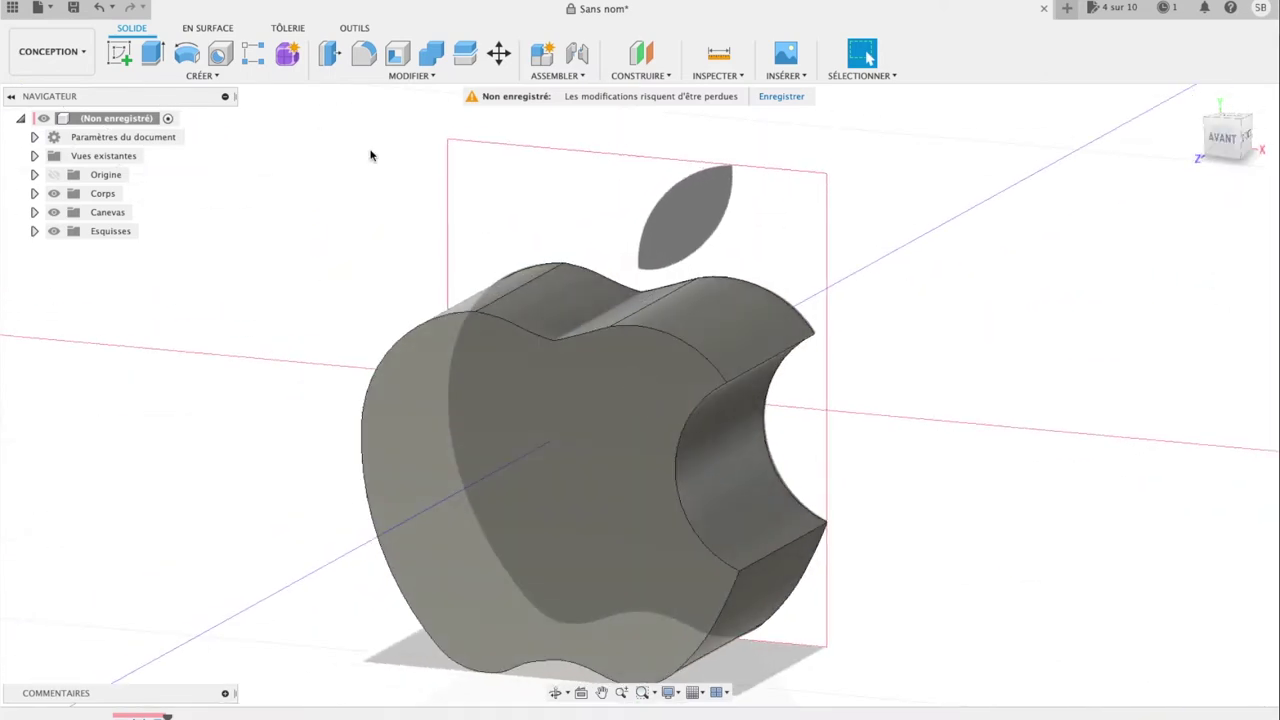
{"action": "left_click", "coordinate": [98, 7]}
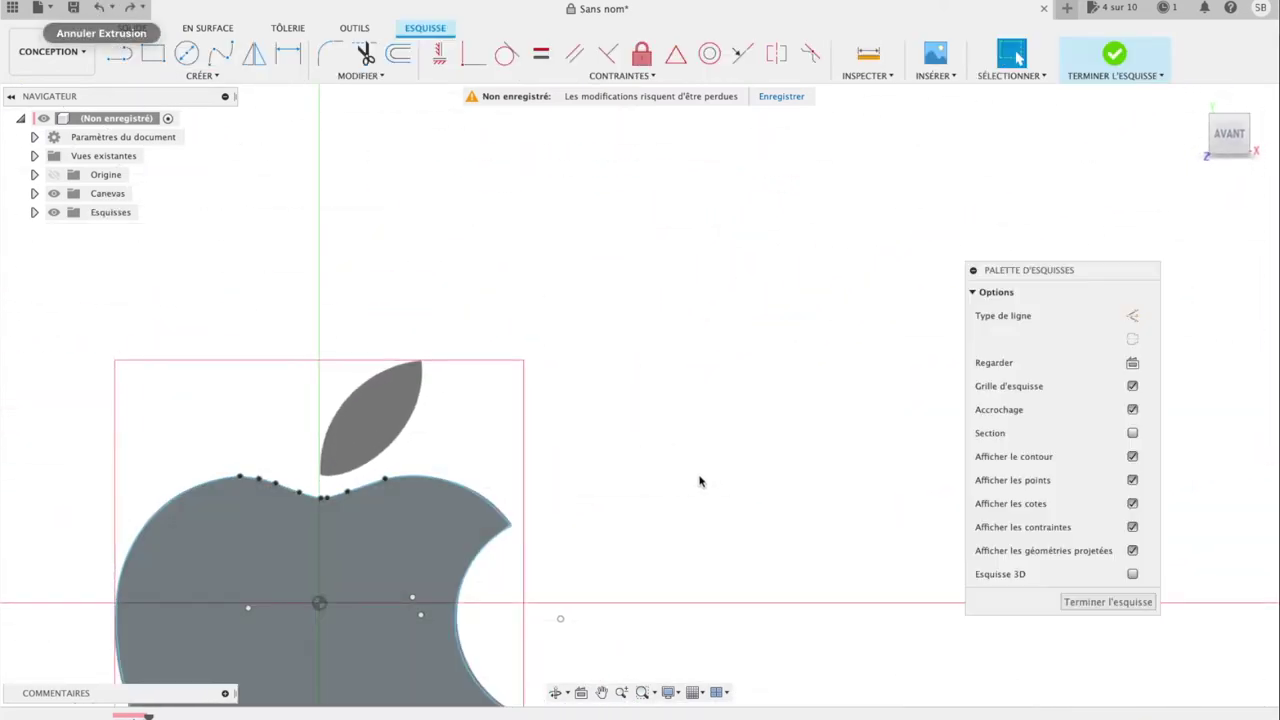
Step: Re-extrude the apple profile to a 5 mm distance as a new body
{"action": "left_click", "coordinate": [384, 546]}
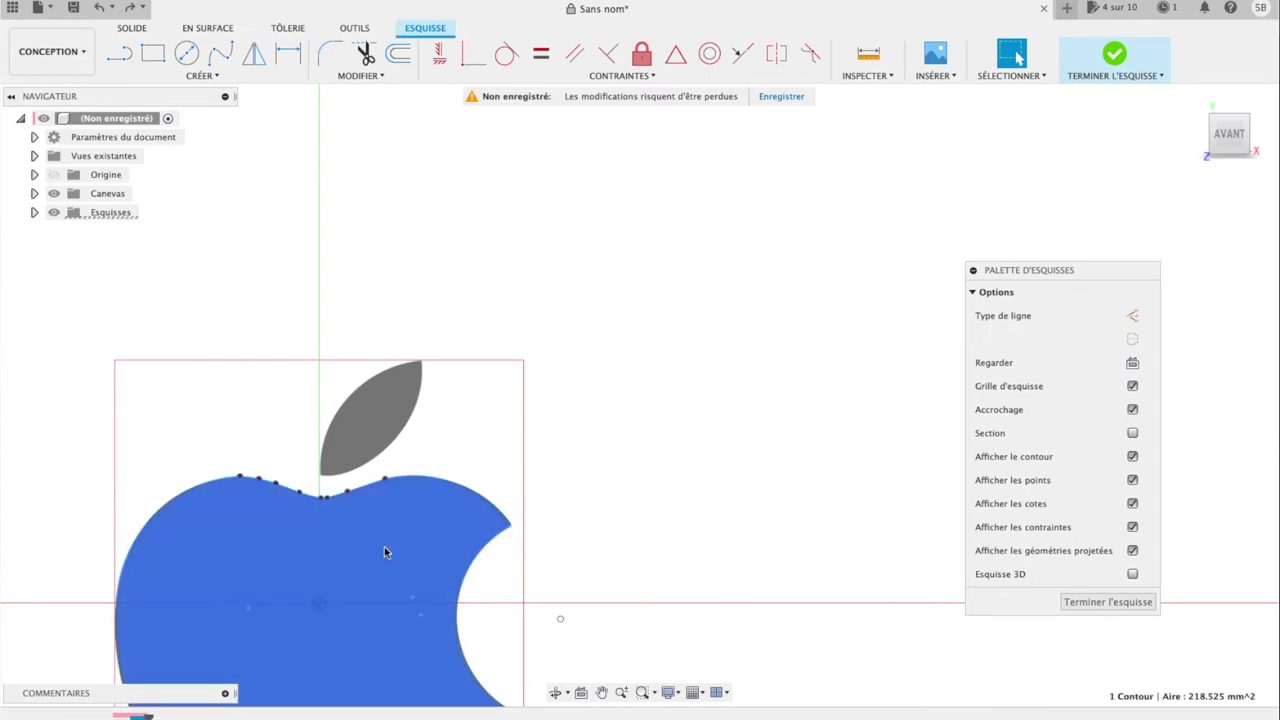
{"action": "key", "text": "e"}
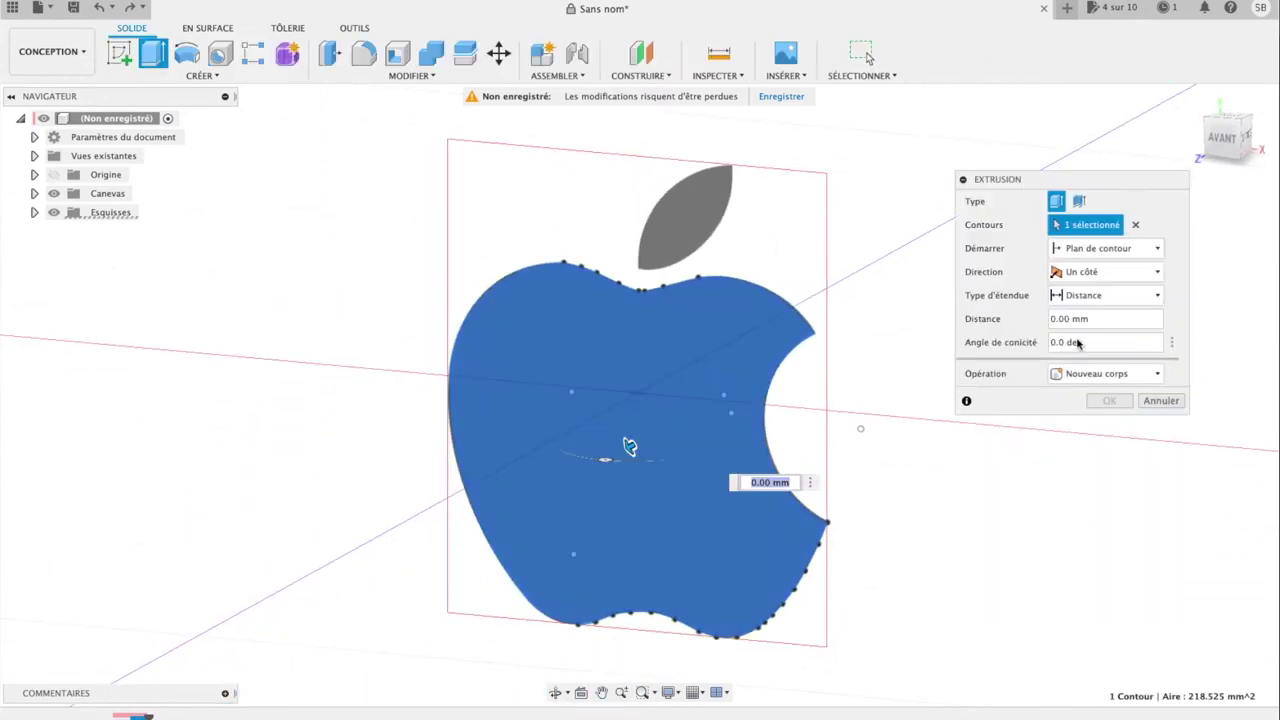
{"action": "left_click", "coordinate": [1158, 324]}
{"action": "left_click", "coordinate": [1172, 320]}
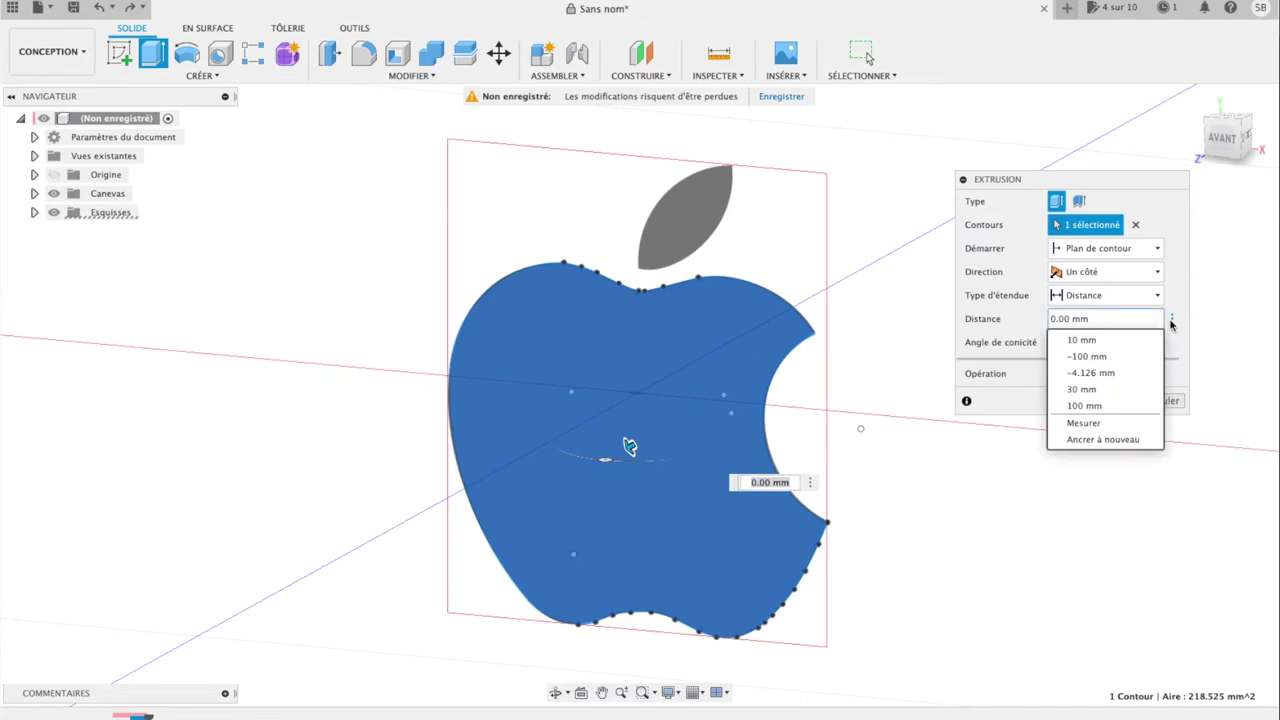
{"action": "left_click", "coordinate": [1168, 322]}
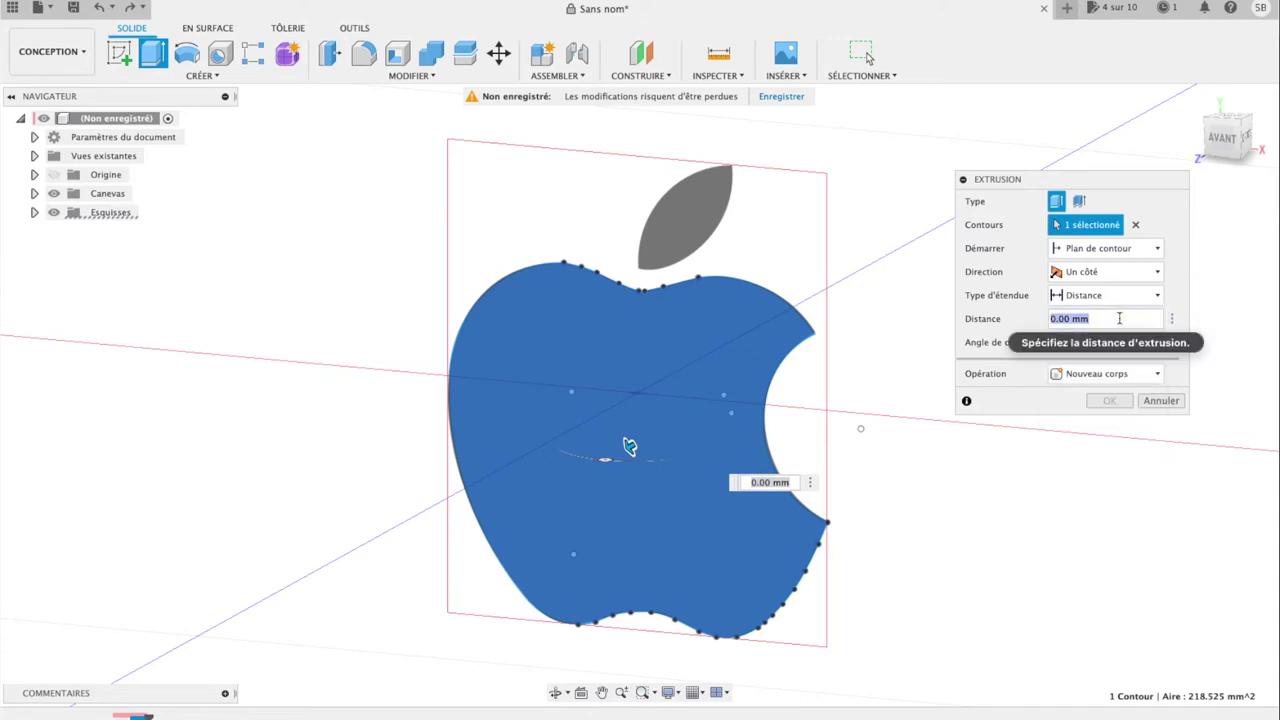
{"action": "type", "text": "5"}
{"action": "left_click", "coordinate": [1112, 402]}
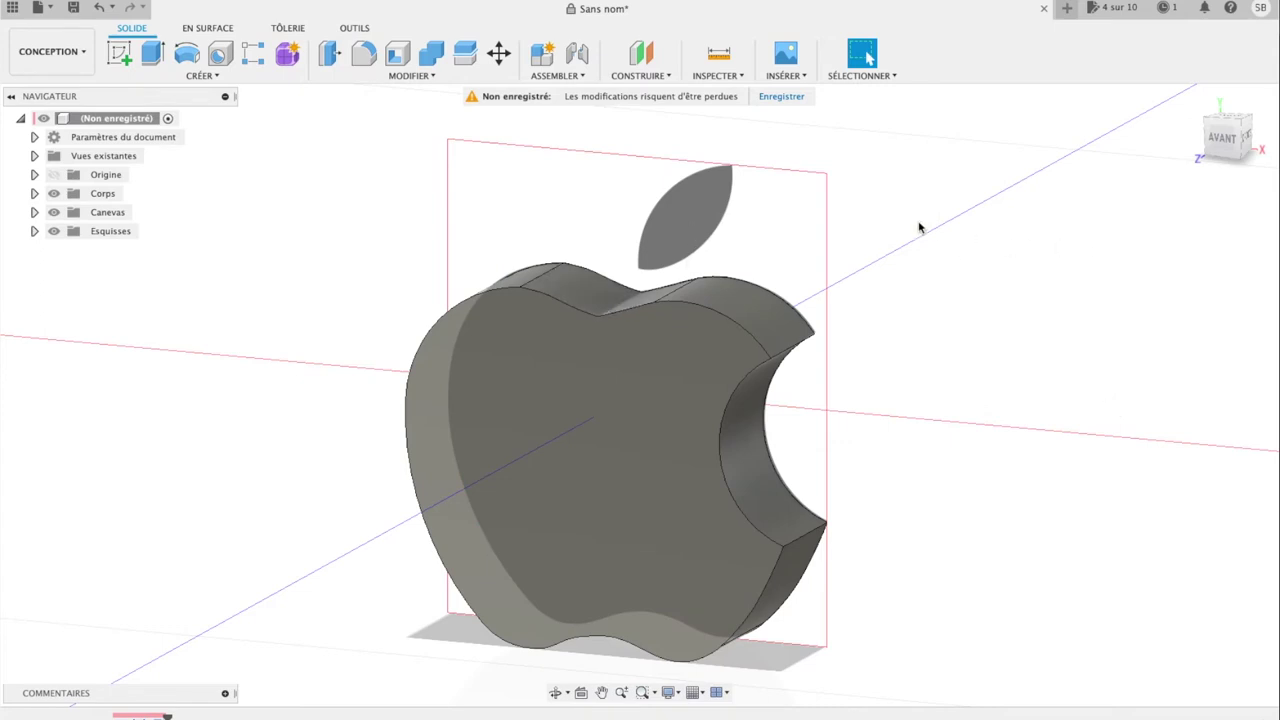
{"action": "left_click", "coordinate": [1226, 138]}
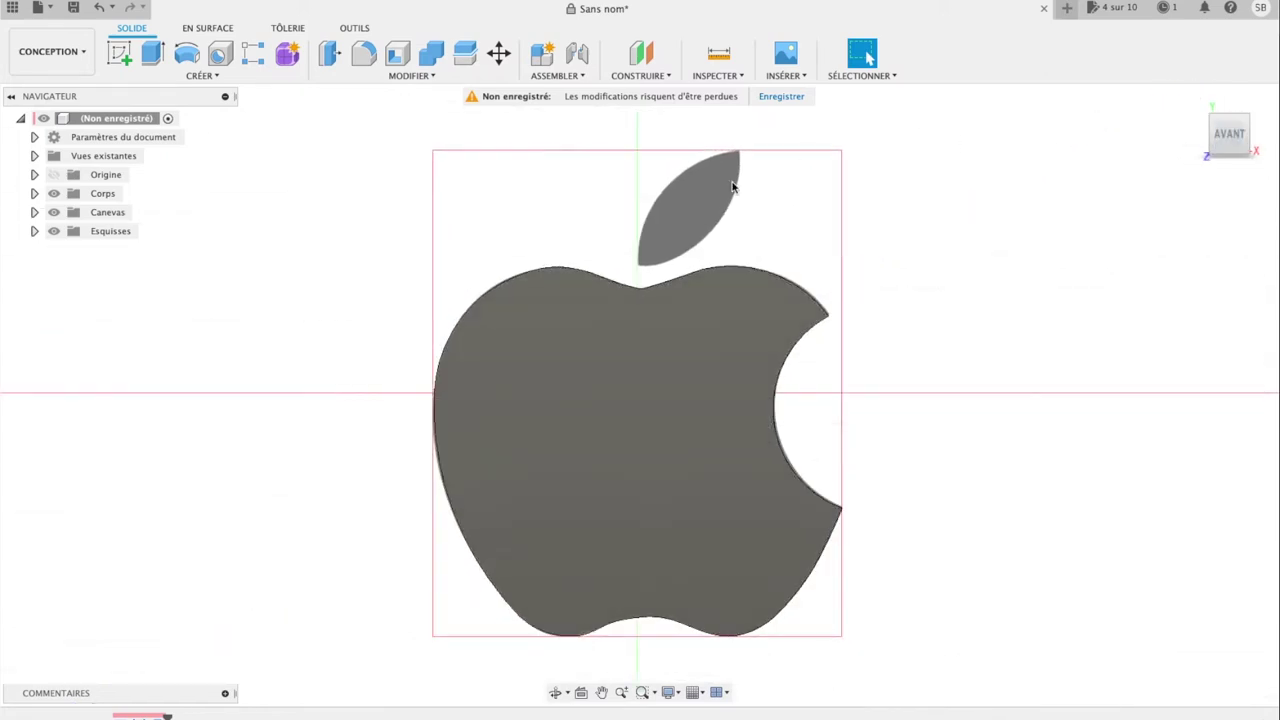
Step: Start a new sketch on the front plane and pan the whole leaf into view
{"action": "scroll", "coordinate": [732, 187], "scroll_direction": "up", "scroll_amount": 1}
{"action": "scroll", "coordinate": [732, 187], "scroll_direction": "up", "scroll_amount": 1}
{"action": "scroll", "coordinate": [732, 187], "scroll_direction": "up", "scroll_amount": 2}
{"action": "scroll", "coordinate": [732, 187], "scroll_direction": "up", "scroll_amount": 2}
{"action": "scroll", "coordinate": [732, 187], "scroll_direction": "up", "scroll_amount": 1}
{"action": "left_click", "coordinate": [119, 52]}
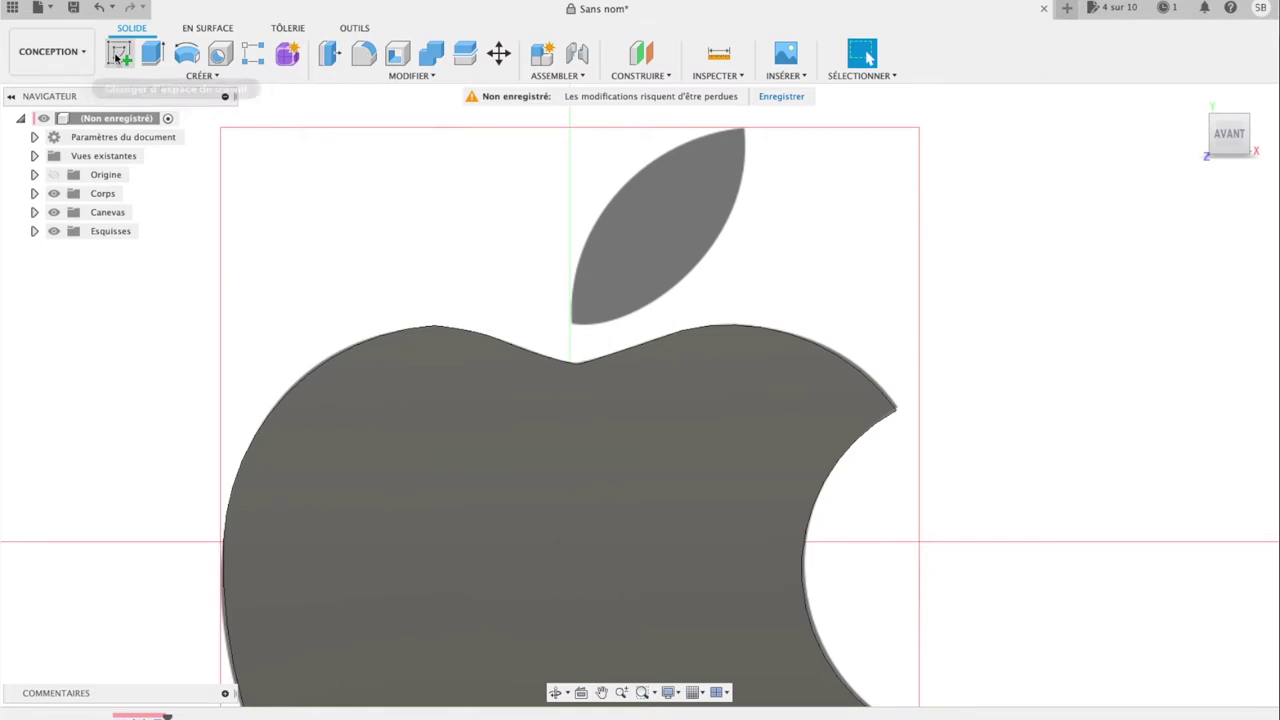
{"action": "left_click", "coordinate": [643, 239]}
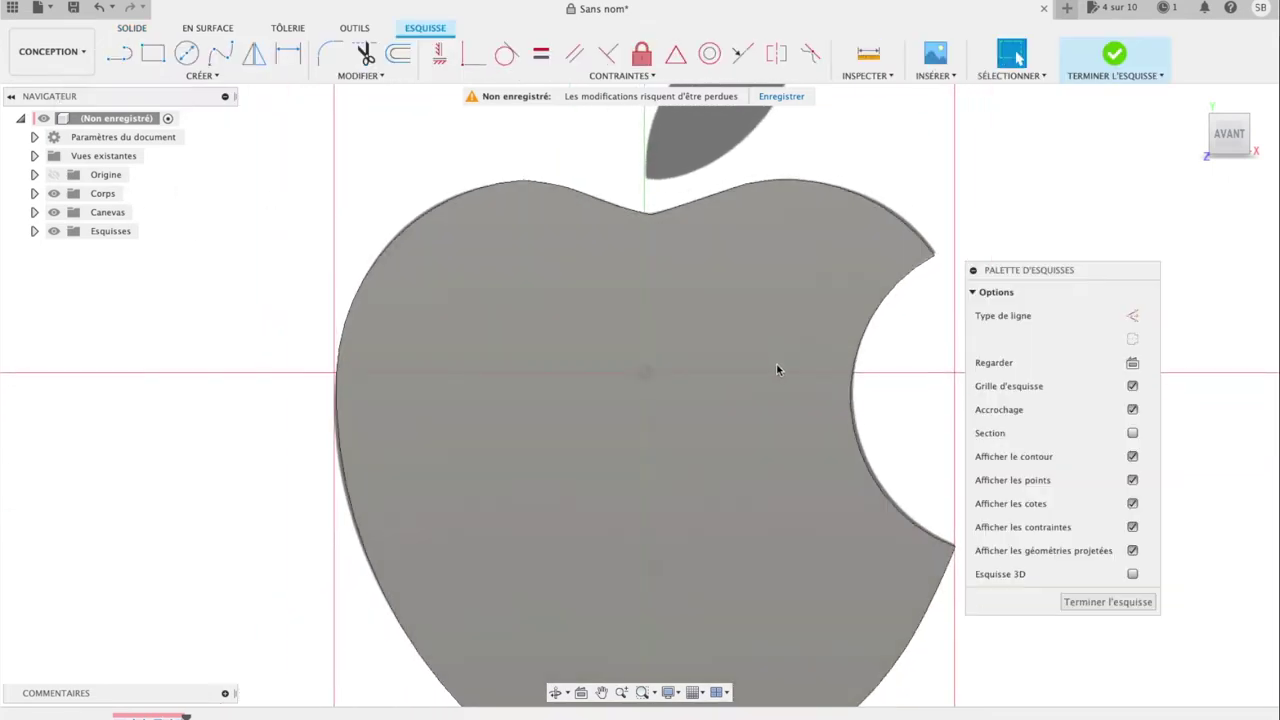
{"action": "left_click", "coordinate": [601, 692]}
{"action": "left_click_drag", "start_coordinate": [837, 206], "coordinate": [761, 495]}
{"action": "key", "text": "Escape"}
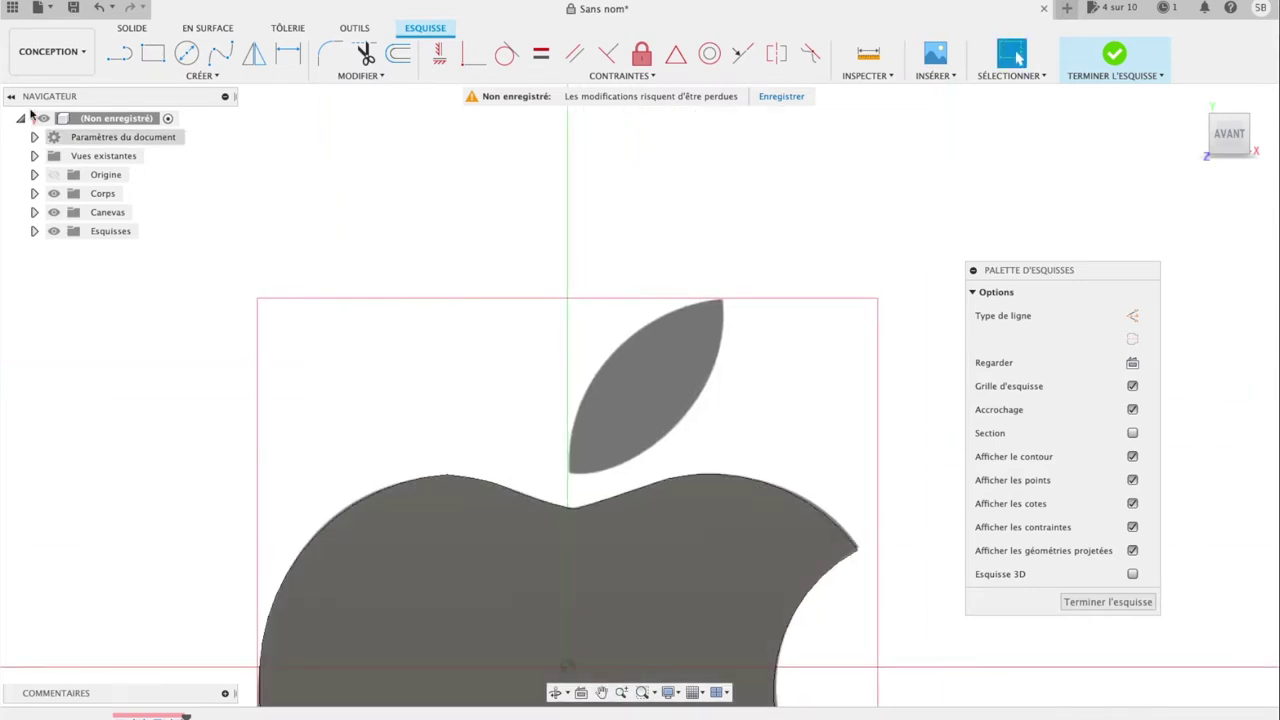
Step: Outline the leaf with two three-point arcs between its bottom and top tips
{"action": "left_click", "coordinate": [205, 76]}
{"action": "mouse_move", "coordinate": [160, 142]}
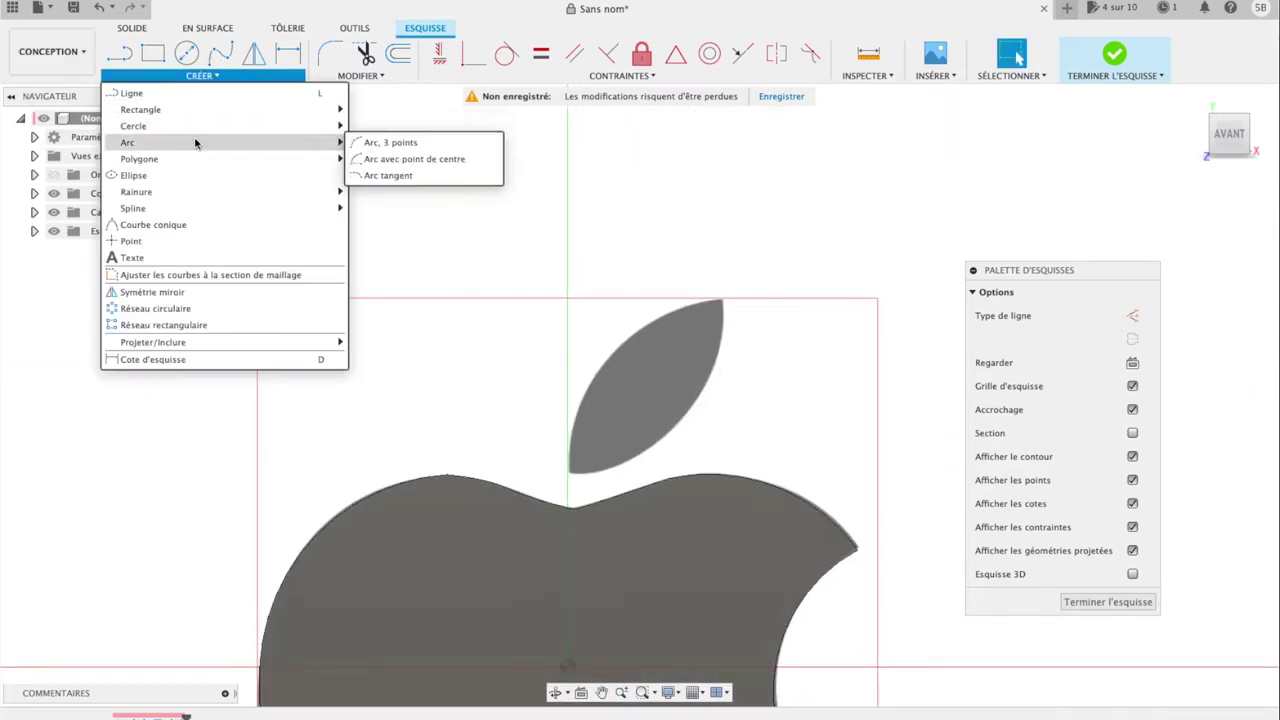
{"action": "left_click", "coordinate": [385, 142]}
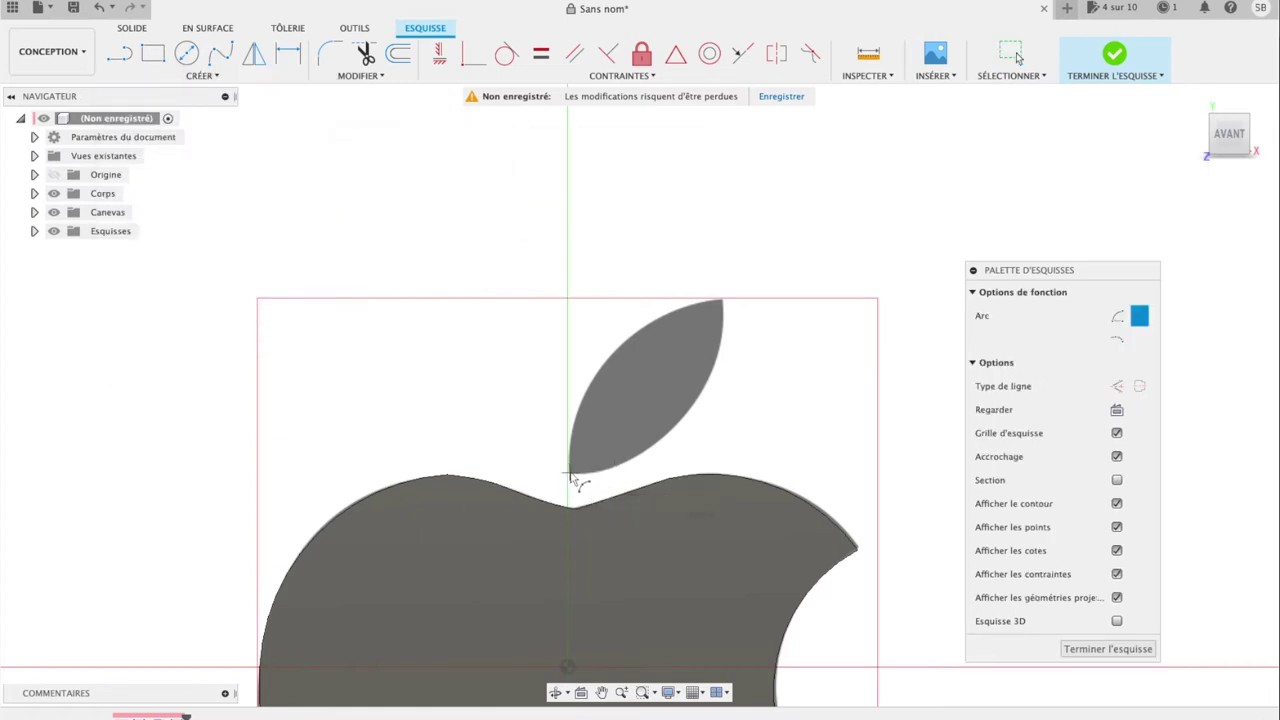
{"action": "left_click", "coordinate": [569, 473]}
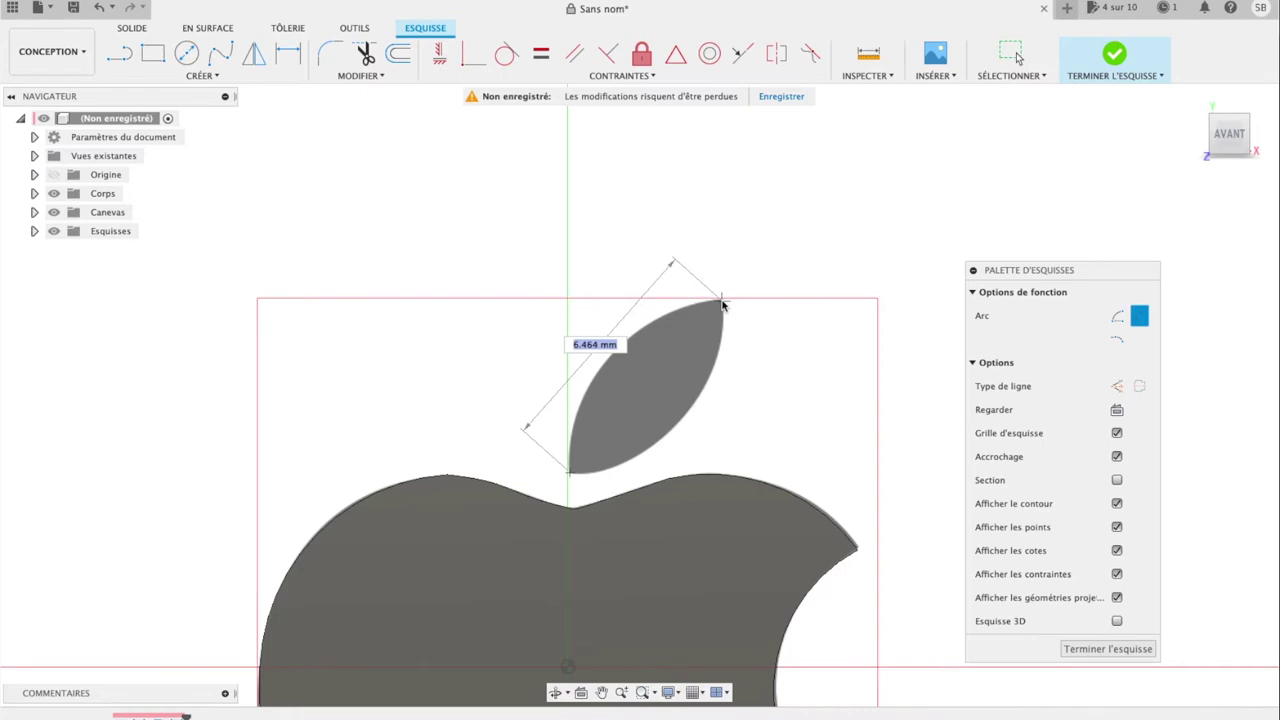
{"action": "left_click", "coordinate": [721, 299]}
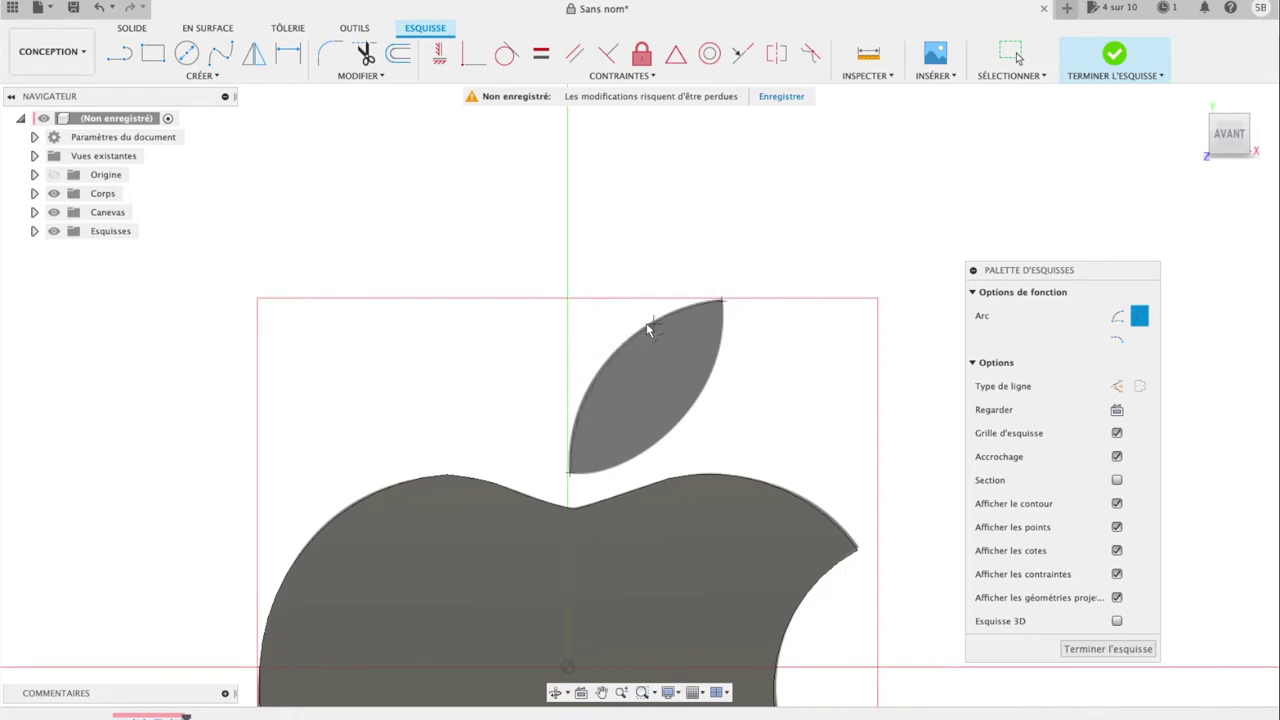
{"action": "left_click", "coordinate": [608, 362]}
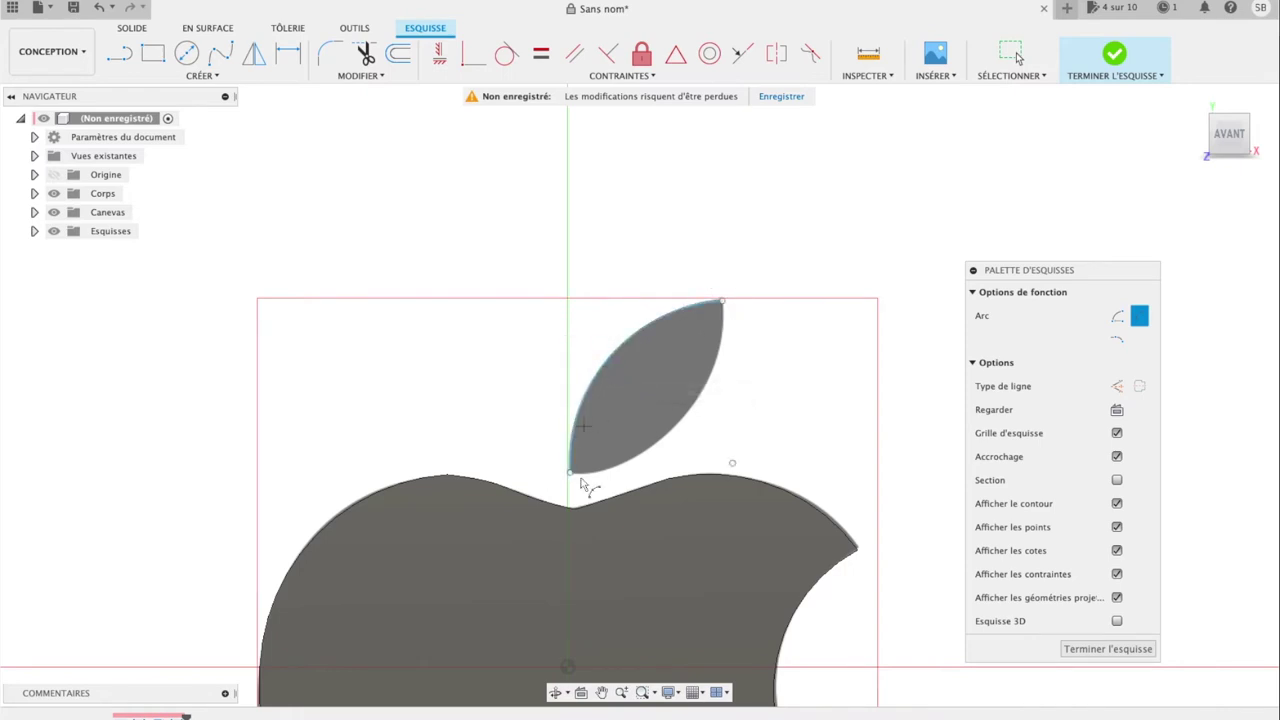
{"action": "left_click", "coordinate": [569, 473]}
{"action": "left_click", "coordinate": [721, 300]}
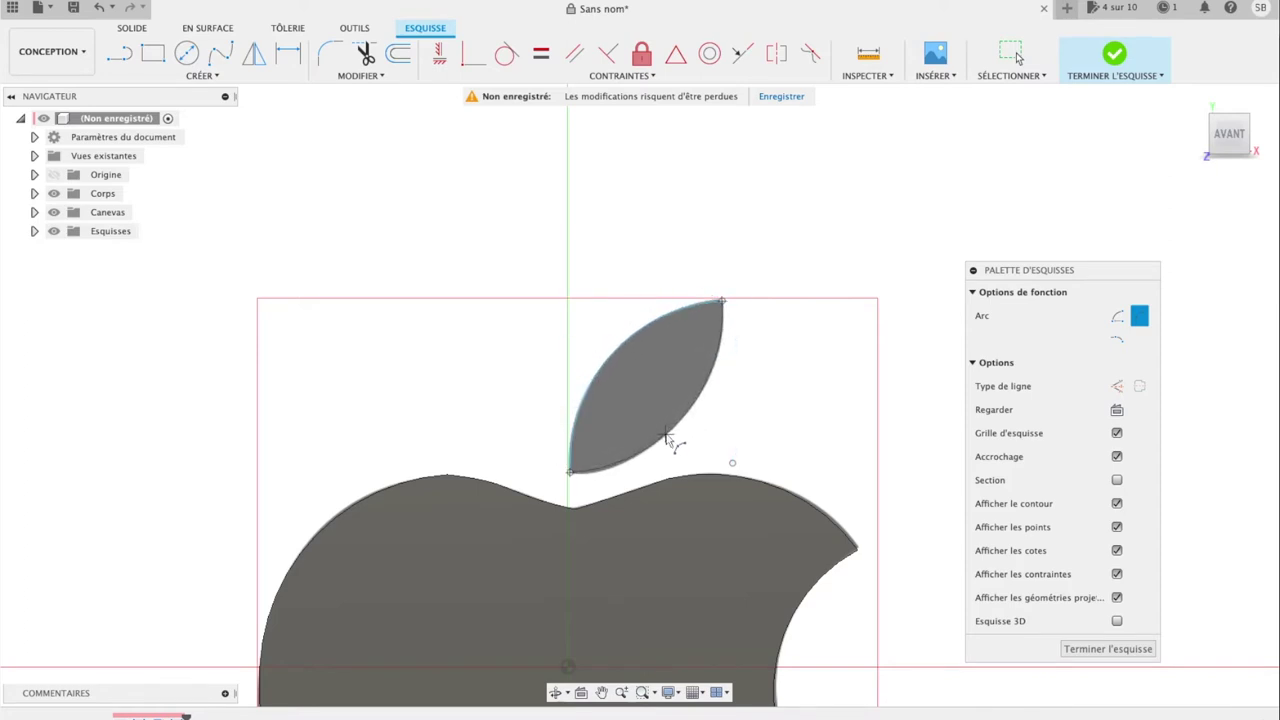
{"action": "left_click", "coordinate": [674, 442]}
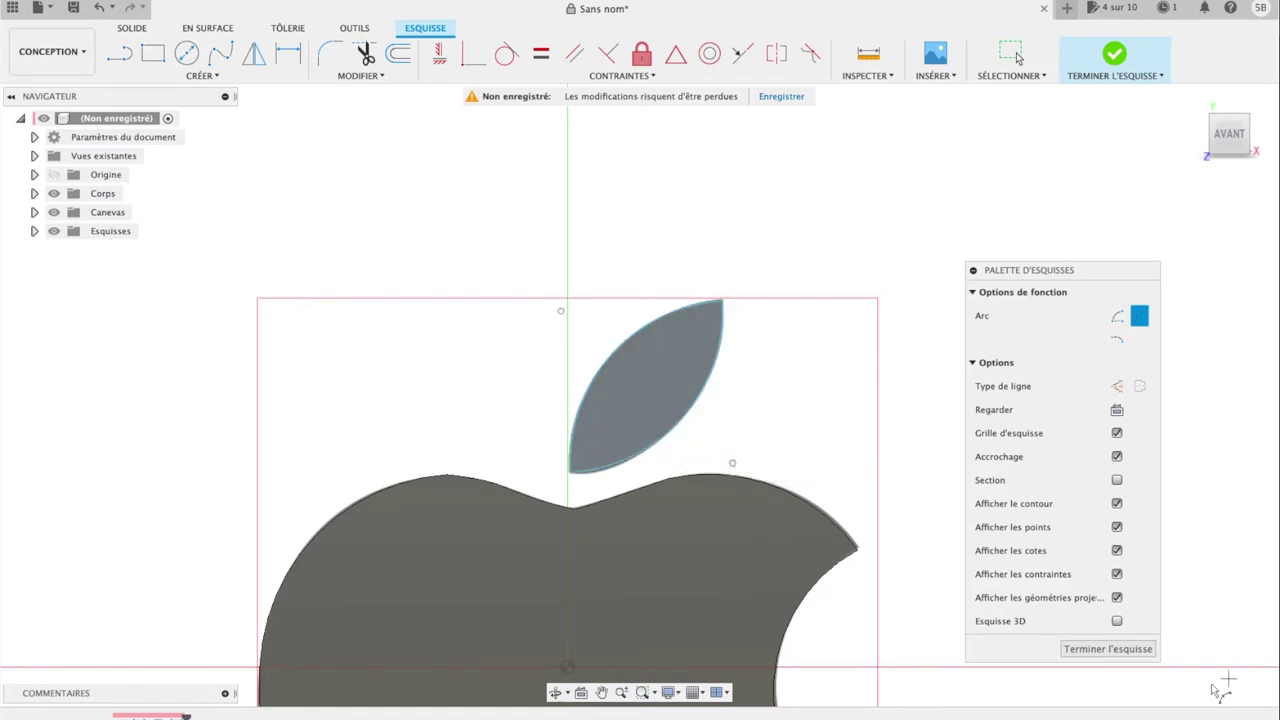
{"action": "left_click", "coordinate": [1110, 649]}
Step: Extrude the leaf profile 5 mm
{"action": "left_click", "coordinate": [695, 360]}
{"action": "key", "text": "e"}
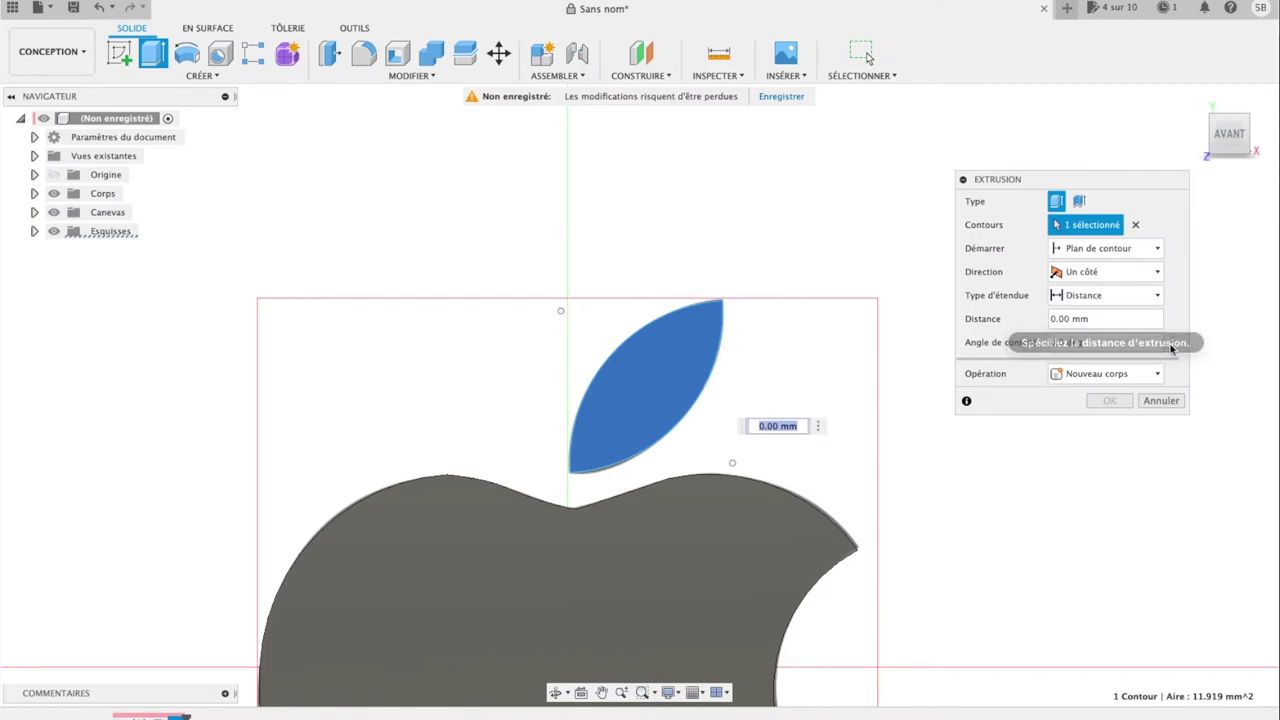
{"action": "left_click", "coordinate": [1152, 319]}
{"action": "left_click", "coordinate": [1080, 338]}
{"action": "left_click", "coordinate": [1128, 402]}
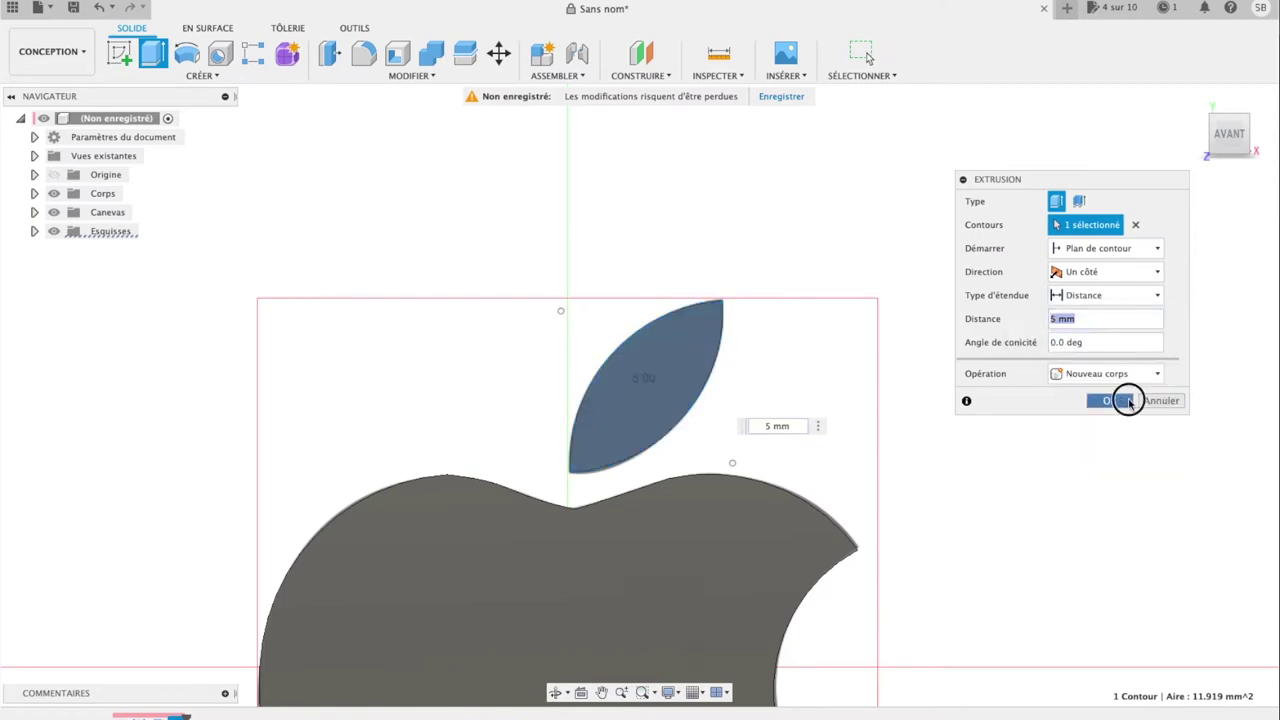
Step: Hide the logo canvas, orbit the model toward the front, and open the save options
{"action": "left_click", "coordinate": [1195, 99]}
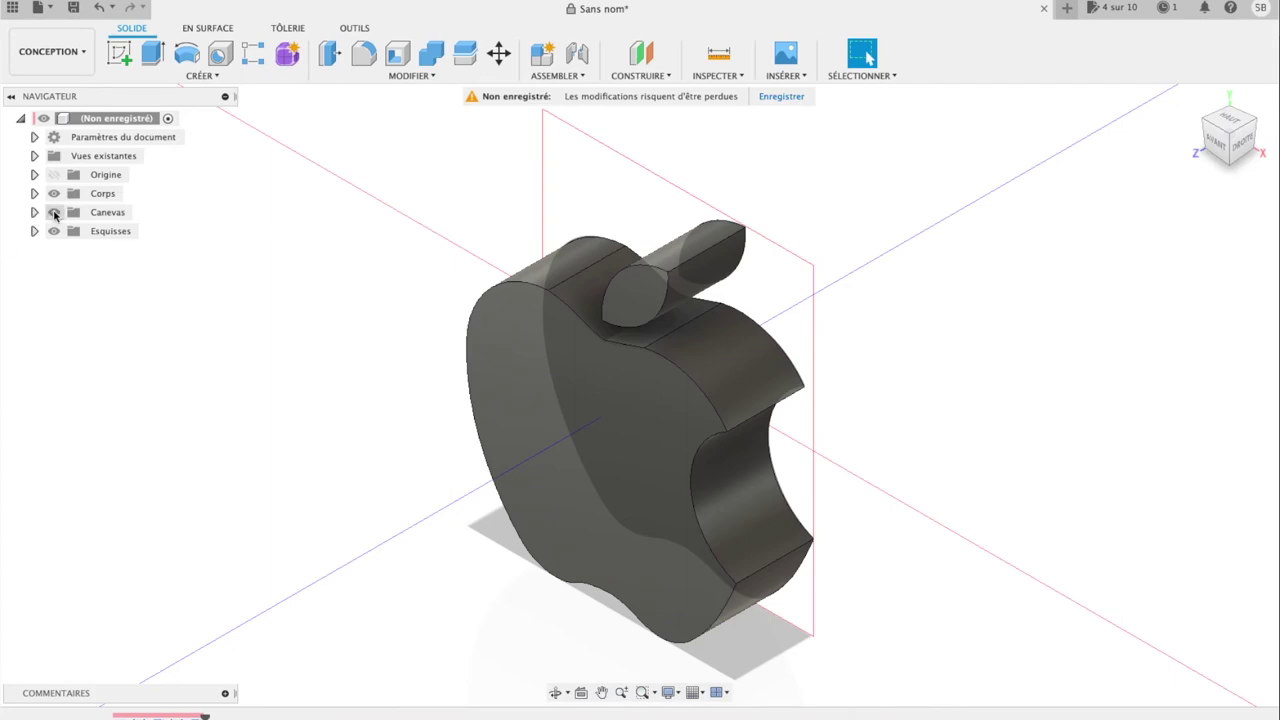
{"action": "left_click", "coordinate": [54, 213]}
{"action": "mouse_move", "coordinate": [1250, 143]}
{"action": "left_mouse_down"}
{"action": "mouse_move", "coordinate": [1209, 186]}
{"action": "mouse_move", "coordinate": [980, 186]}
{"action": "mouse_move", "coordinate": [926, 114]}
{"action": "mouse_move", "coordinate": [926, 128]}
{"action": "mouse_move", "coordinate": [1097, 223]}
{"action": "mouse_move", "coordinate": [840, 200]}
{"action": "left_mouse_up"}
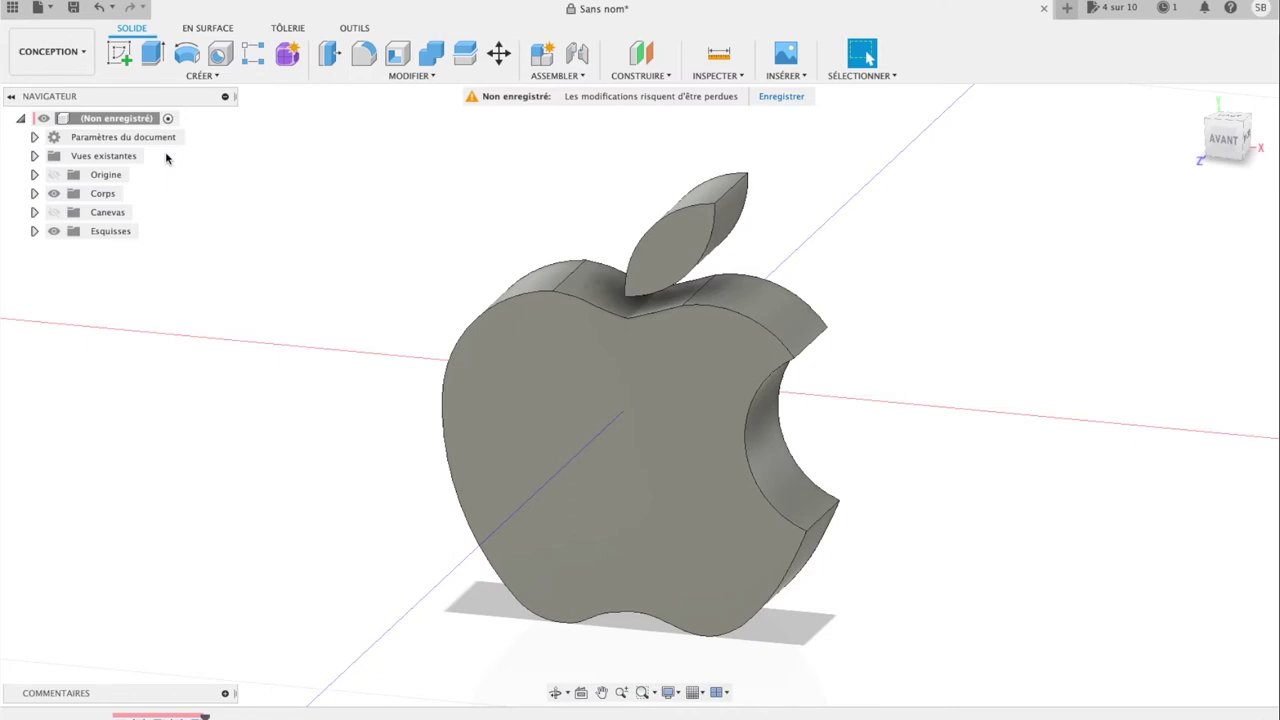
{"action": "left_click", "coordinate": [73, 8]}
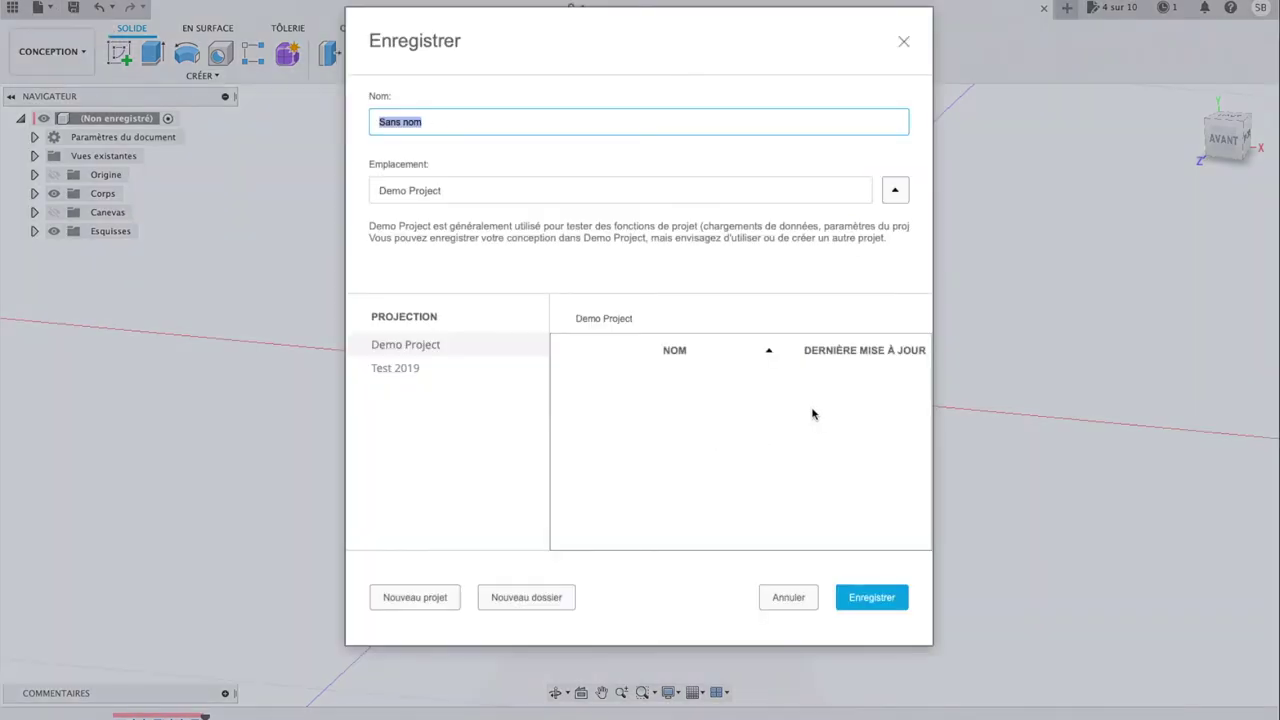
Step: Choose the Test 2019 project, name the design 'LOGO Apple', and save it
{"action": "left_click", "coordinate": [410, 372]}
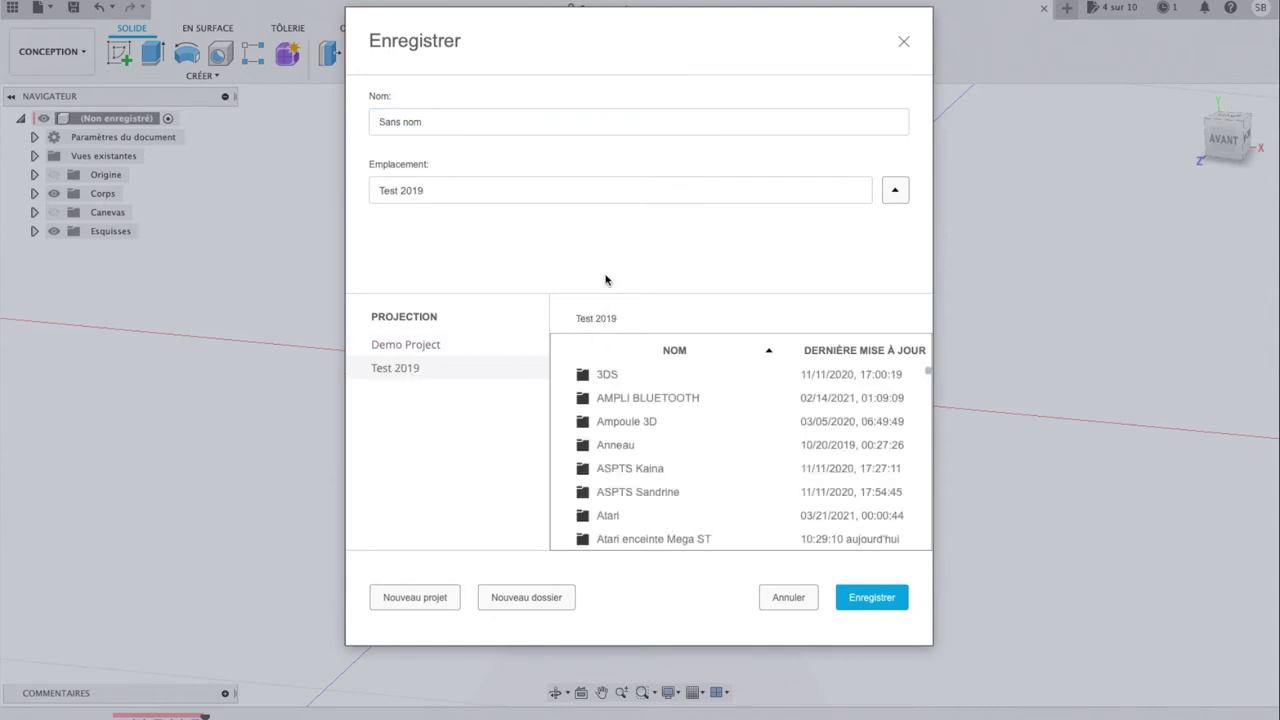
{"action": "left_click", "coordinate": [444, 124]}
{"action": "type", "text": "LOGO Apple"}
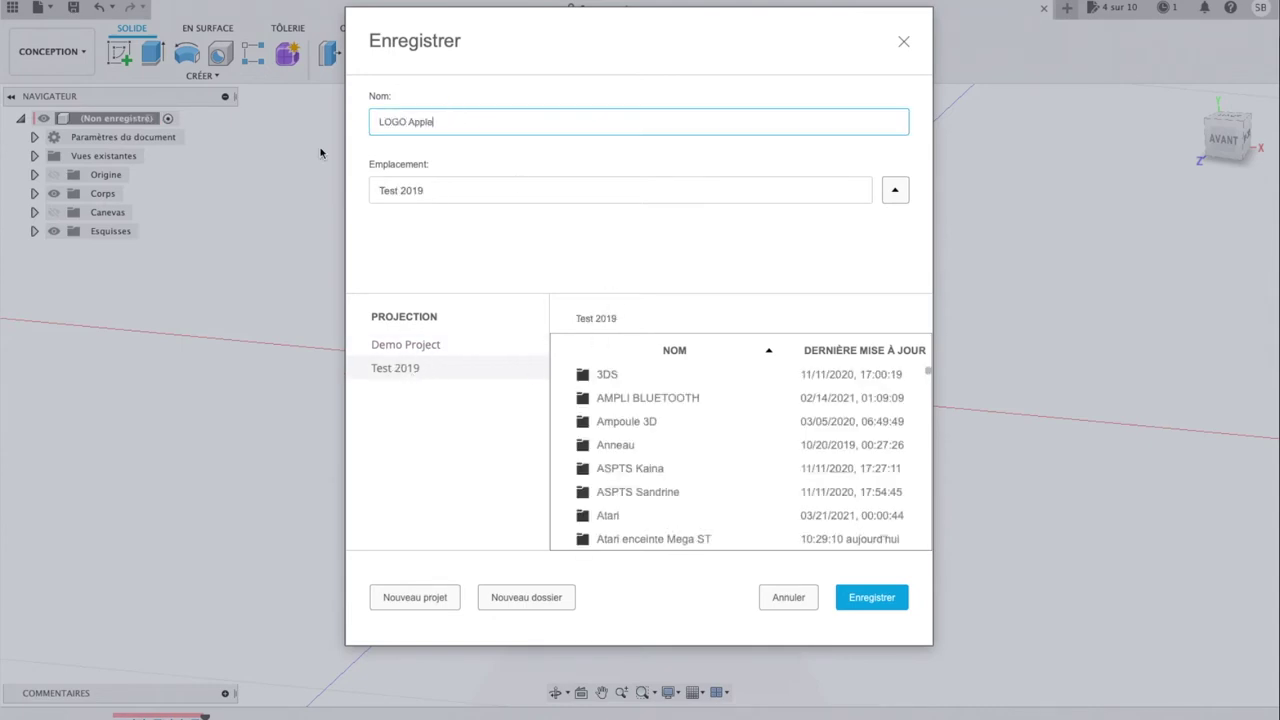
{"action": "key", "text": "Return"}
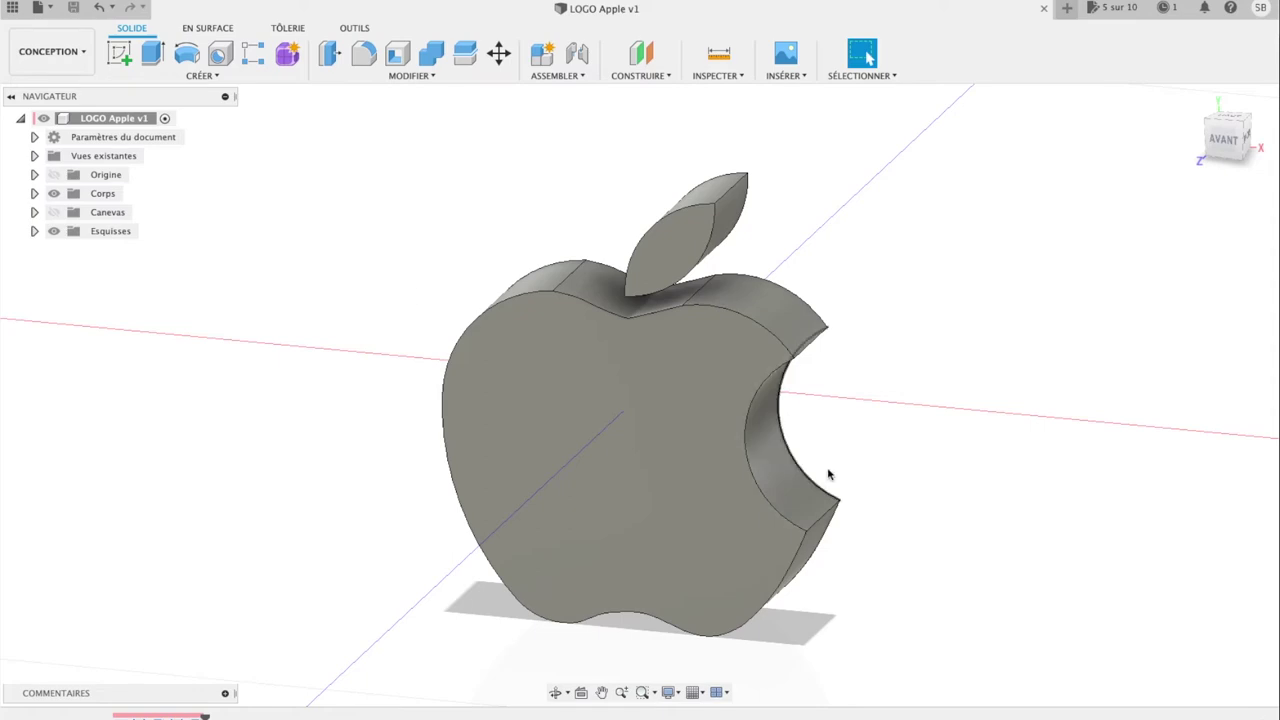
Step: Send the apple body from Fusion 360's 3D Print tool to Z-Suite as the custom print utility
{"action": "left_click", "coordinate": [637, 409]}
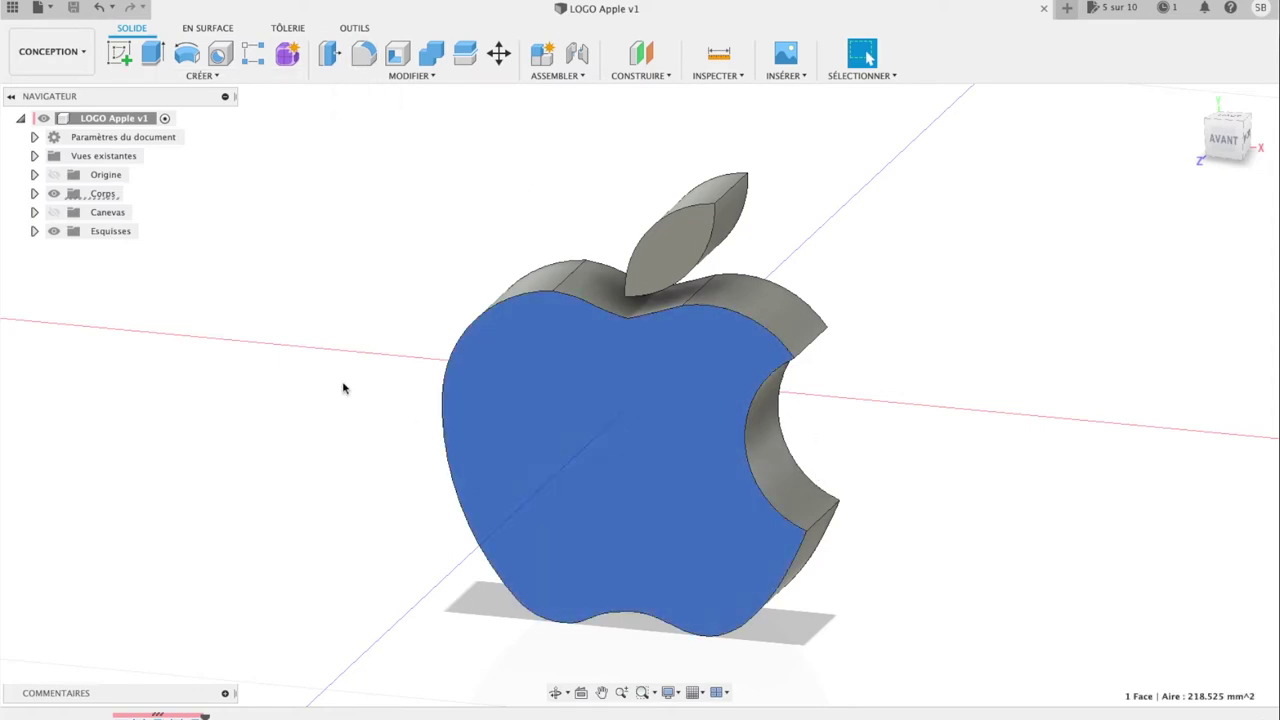
{"action": "left_click", "coordinate": [356, 29]}
{"action": "left_click", "coordinate": [122, 64]}
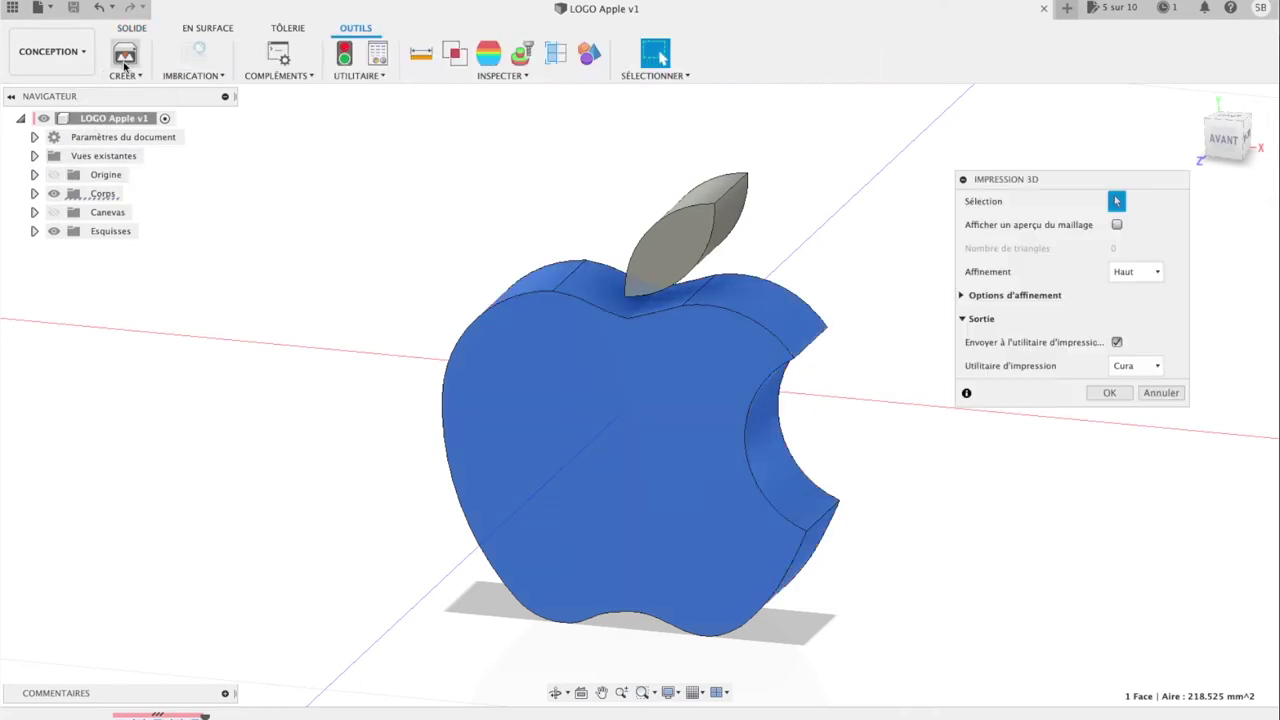
{"action": "left_click", "coordinate": [1160, 366]}
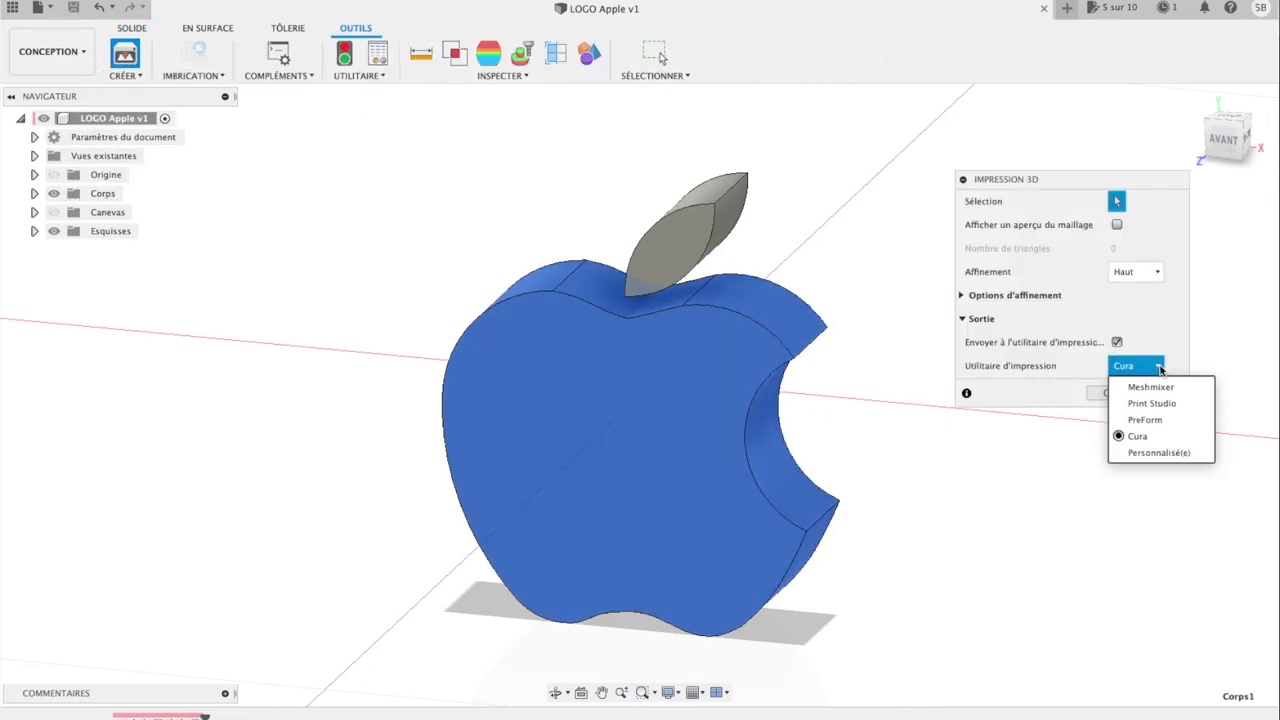
{"action": "left_click", "coordinate": [1145, 455]}
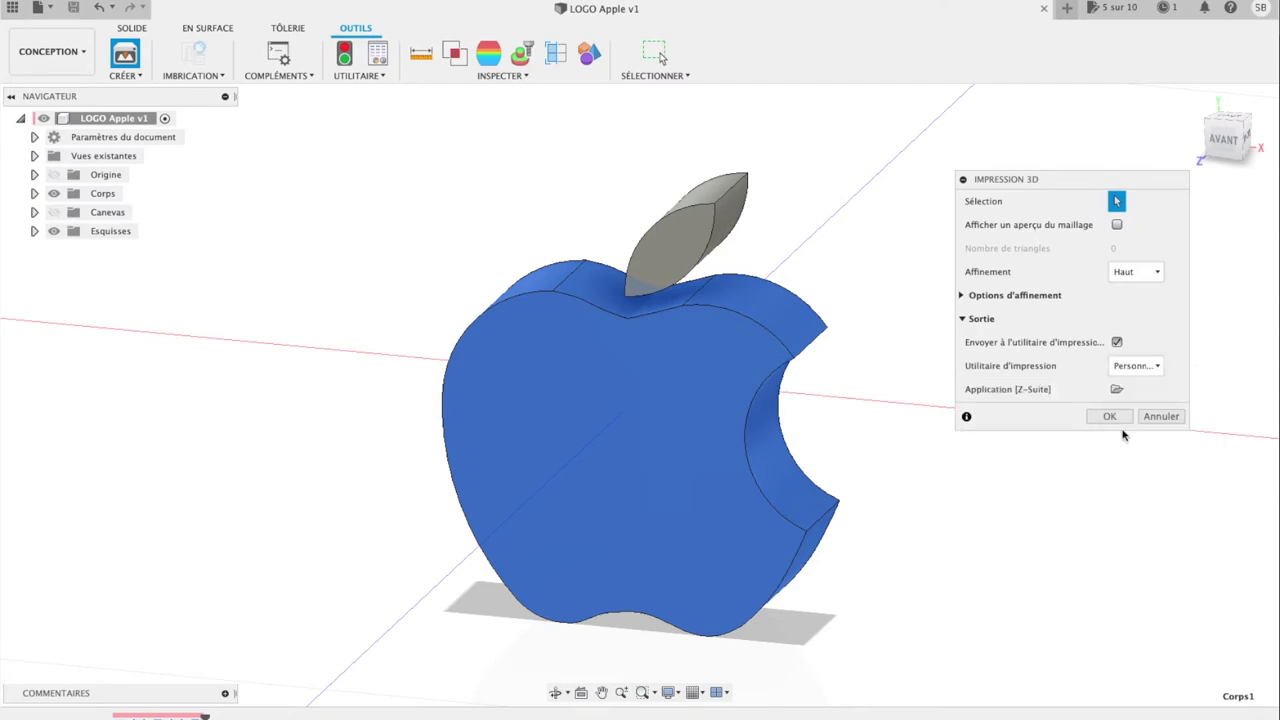
{"action": "left_click", "coordinate": [1112, 417]}
{"action": "key", "text": "Escape"}
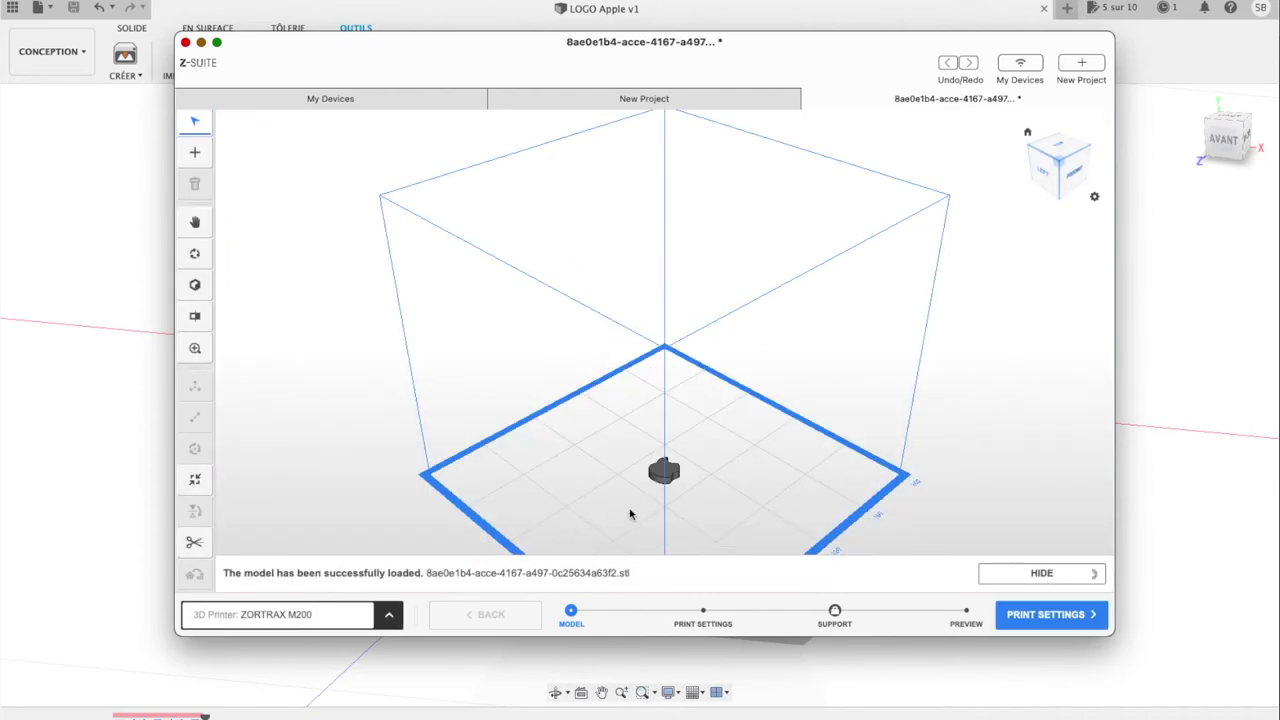
Step: Select the imported 17.45 × 15.83 × 5.00 mm apple and check it from the Top view, then return home
{"action": "left_click", "coordinate": [665, 470]}
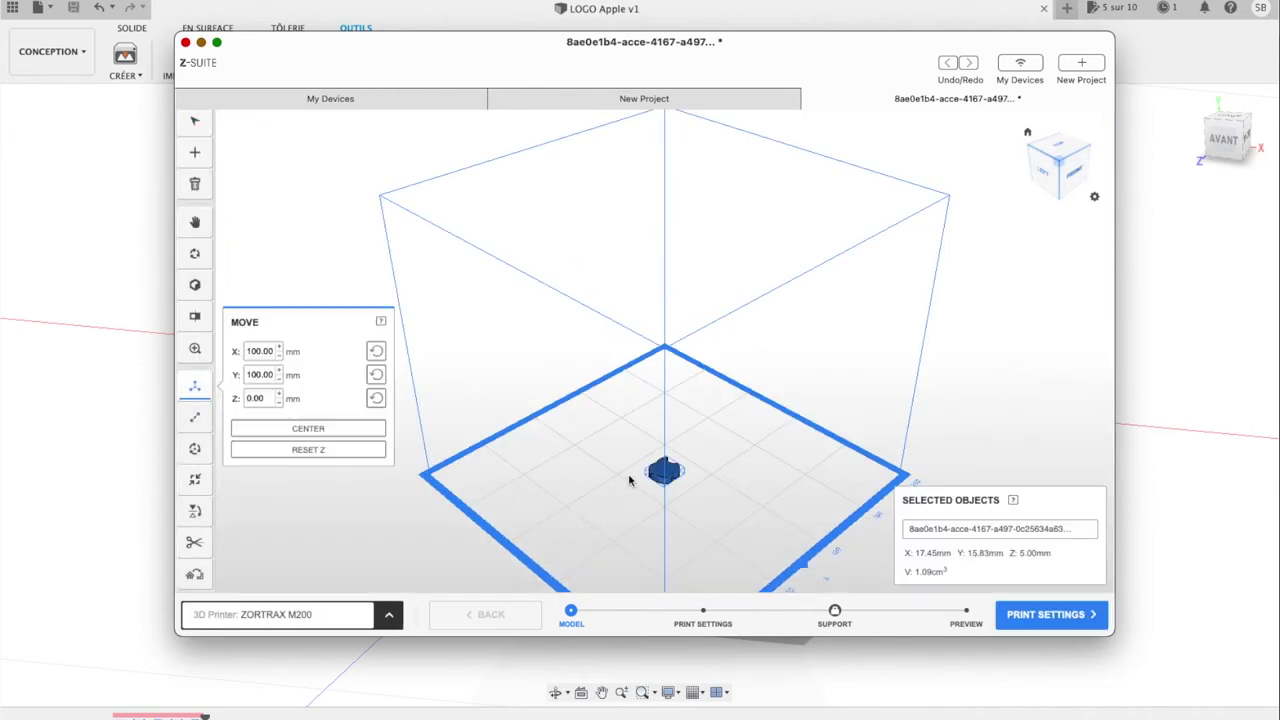
{"action": "scroll", "coordinate": [628, 480], "scroll_direction": "down", "scroll_amount": 3}
{"action": "scroll", "coordinate": [628, 480], "scroll_direction": "up", "scroll_amount": 3}
{"action": "scroll", "coordinate": [628, 480], "scroll_direction": "up", "scroll_amount": 2}
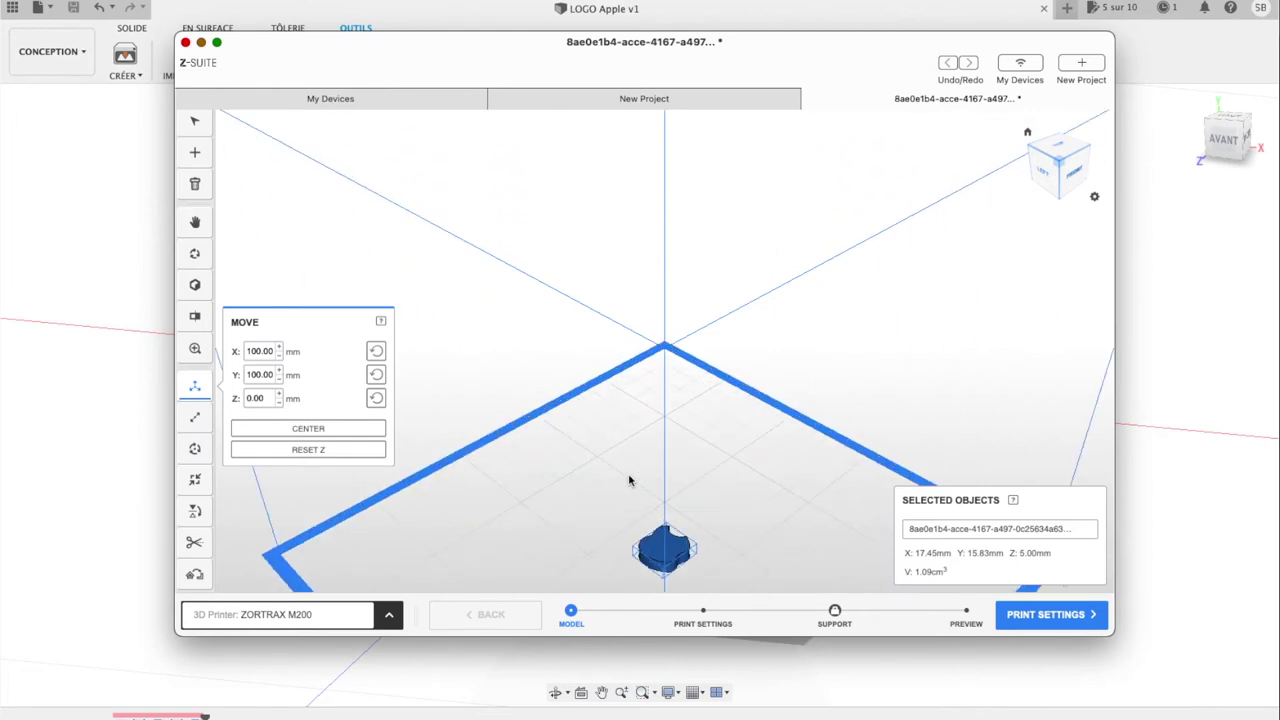
{"action": "left_click", "coordinate": [1055, 150]}
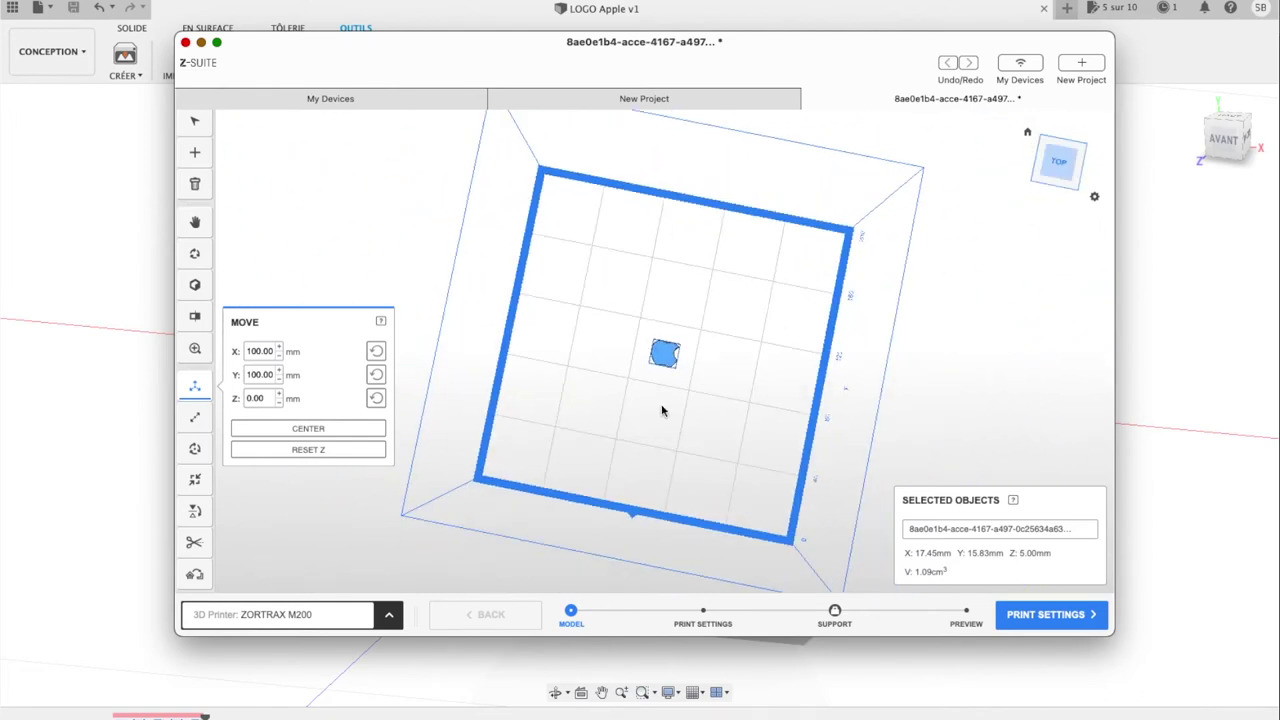
{"action": "scroll", "coordinate": [661, 410], "scroll_direction": "up", "scroll_amount": 5}
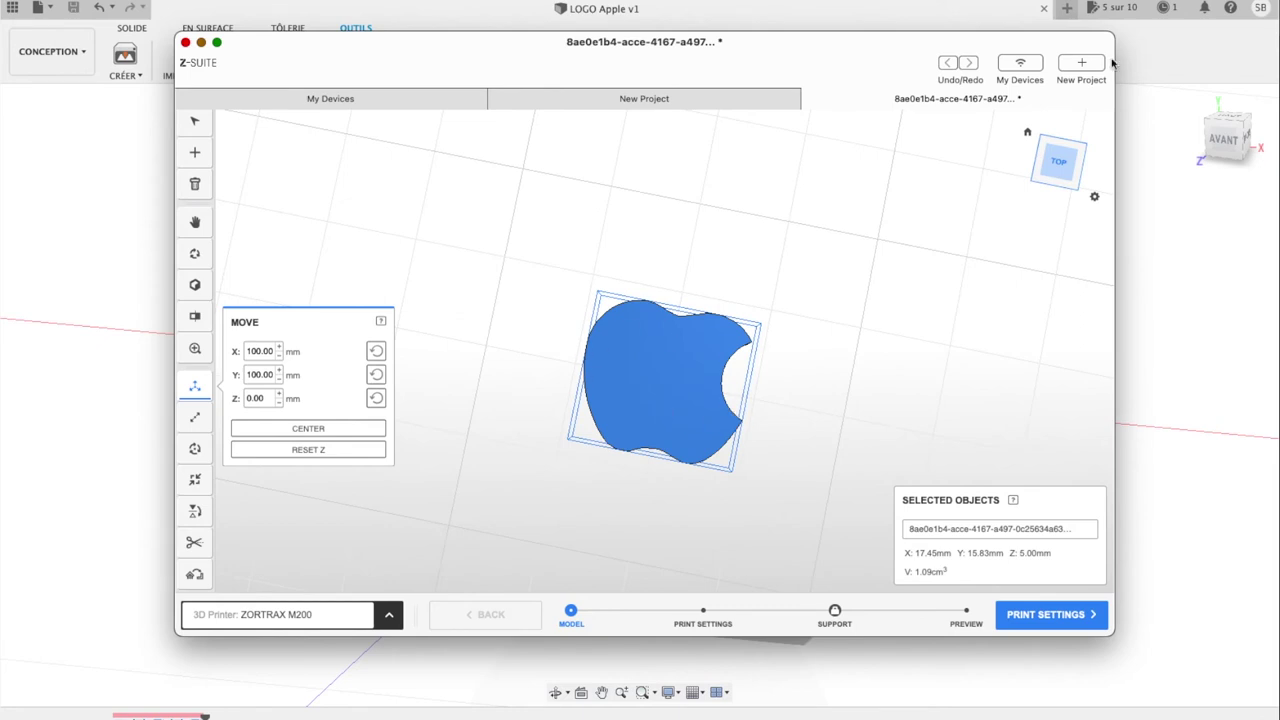
{"action": "left_click", "coordinate": [1028, 133]}
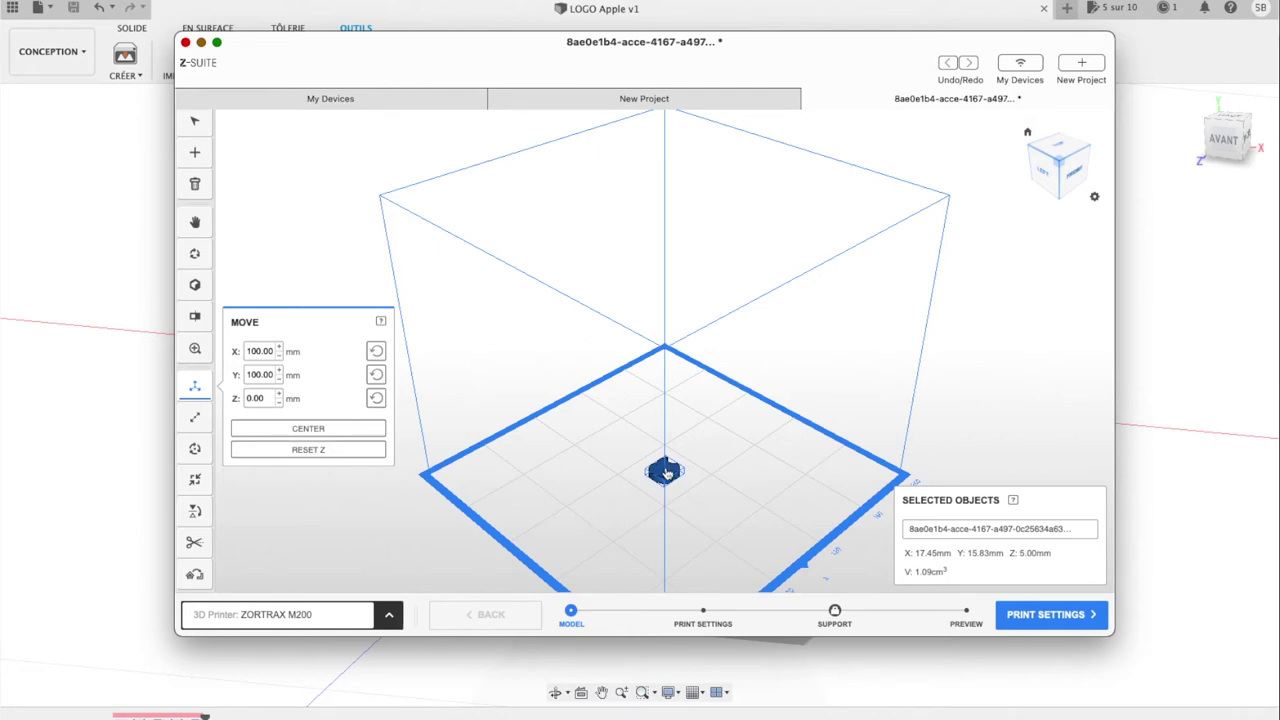
Step: Lay the apple onto its base face with Place by Face and view it from the front
{"action": "left_click", "coordinate": [195, 449]}
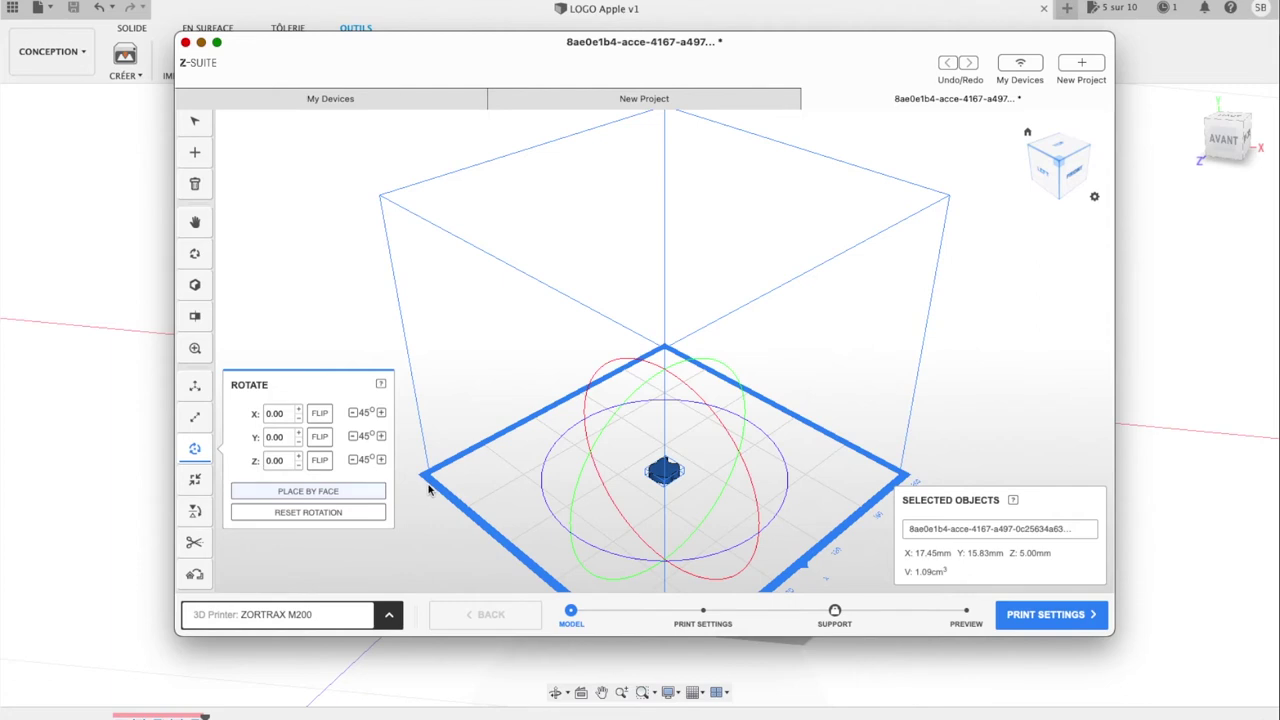
{"action": "left_click", "coordinate": [368, 494]}
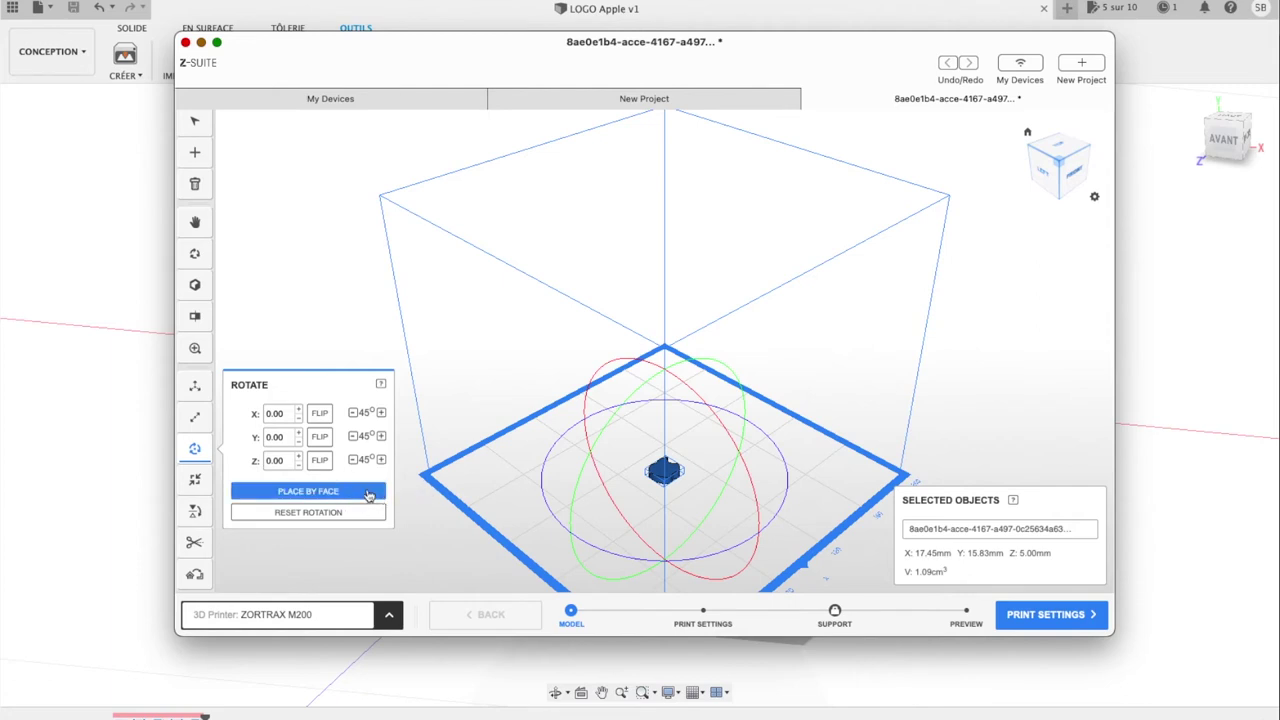
{"action": "scroll", "coordinate": [682, 483], "scroll_direction": "up", "scroll_amount": 5}
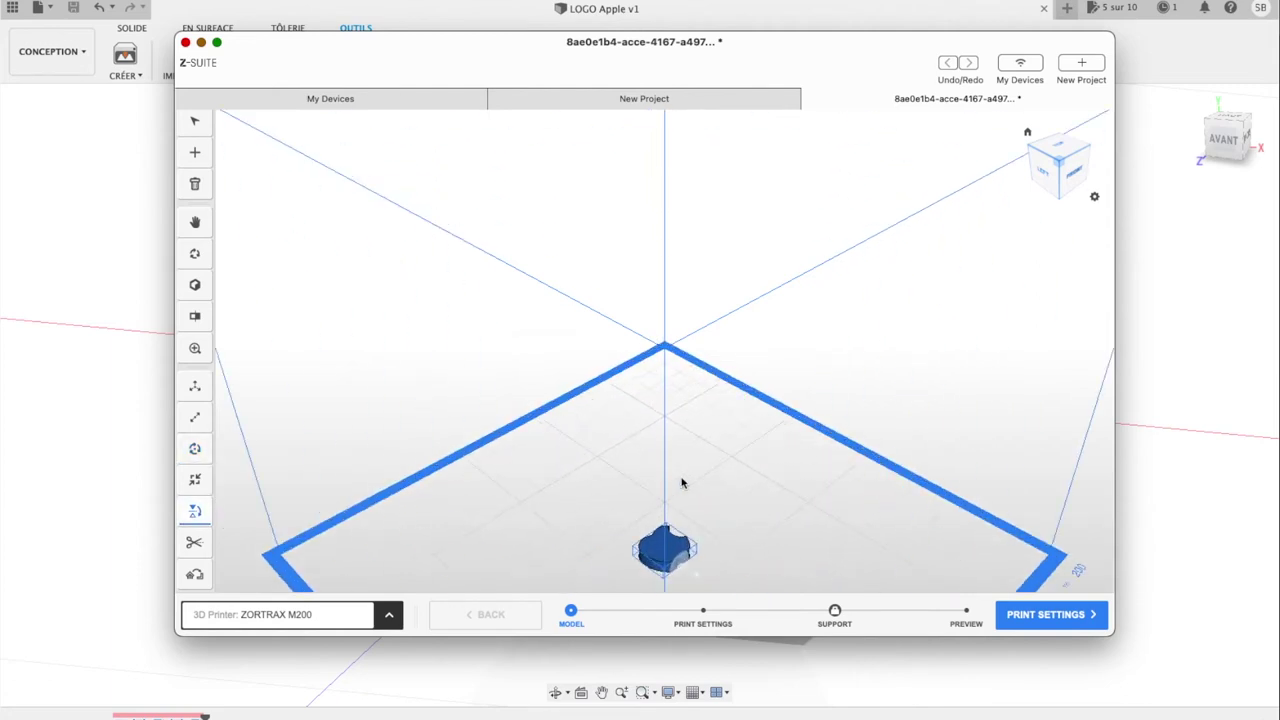
{"action": "left_click", "coordinate": [694, 558]}
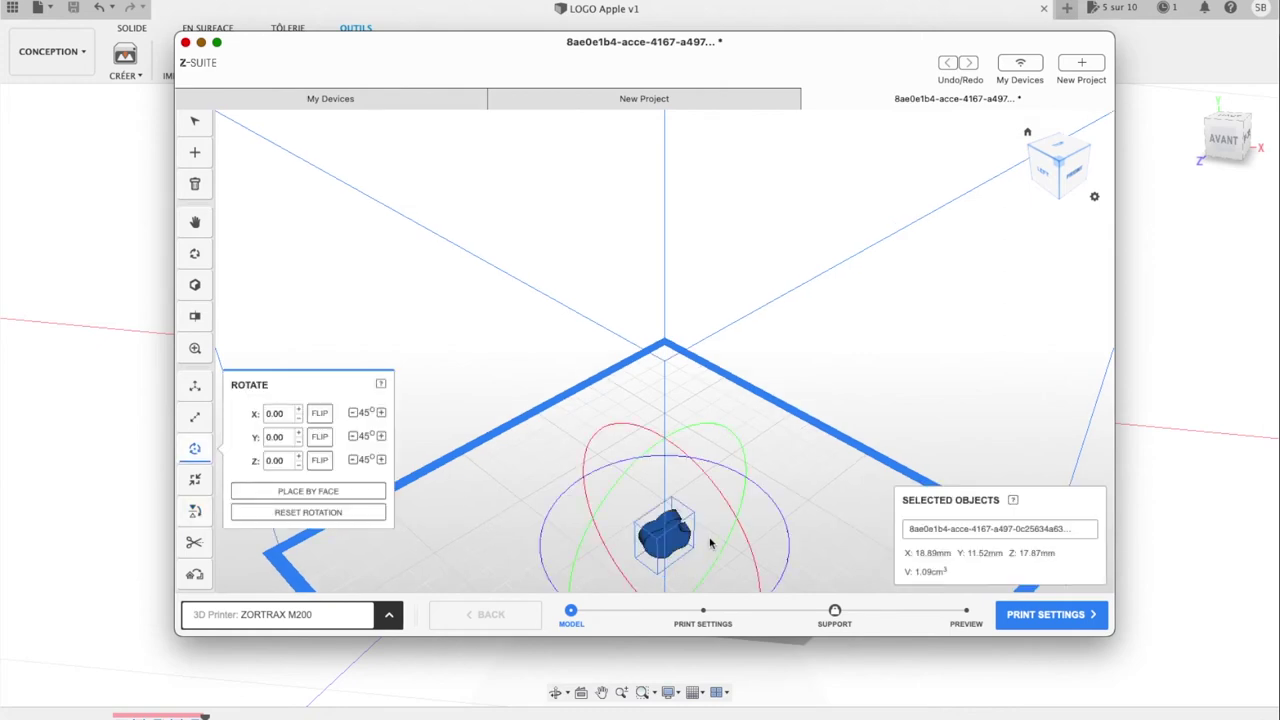
{"action": "left_click", "coordinate": [1068, 180]}
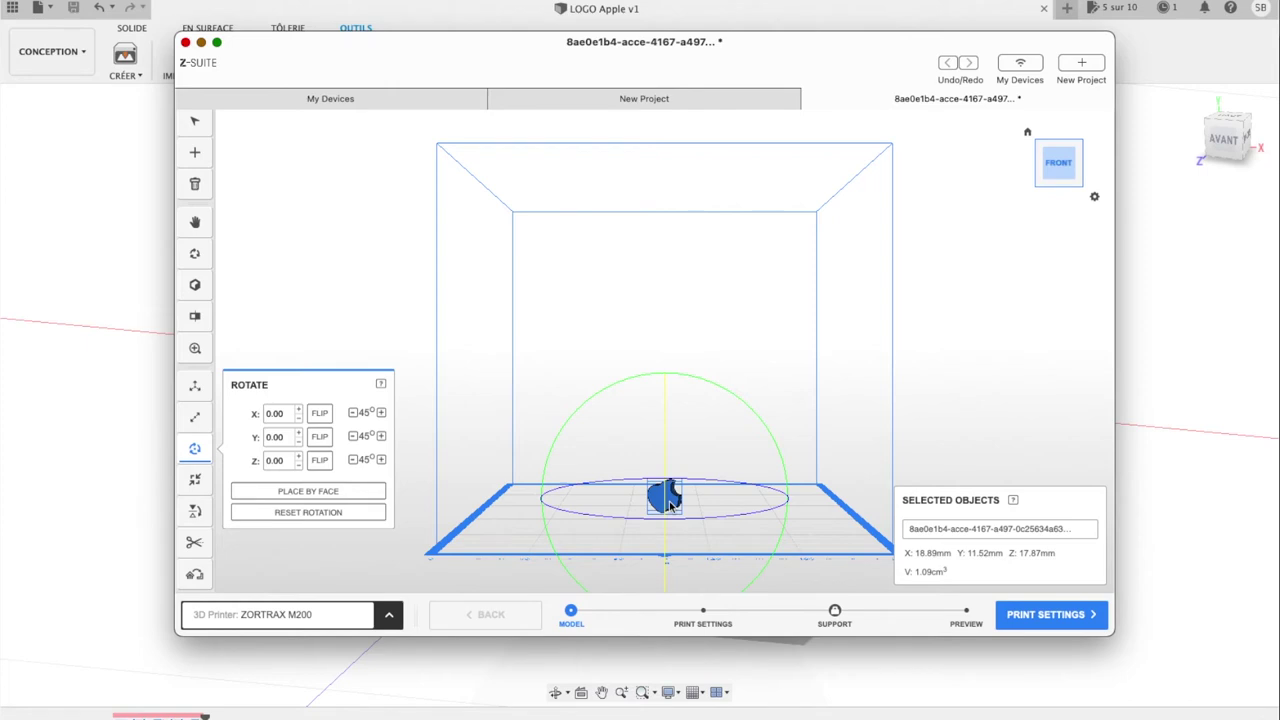
{"action": "scroll", "coordinate": [670, 503], "scroll_direction": "up", "scroll_amount": 2}
Step: Inspect the upright apple by orbiting, resetting to the front view and panning the build box upward
{"action": "left_click", "coordinate": [197, 450]}
{"action": "scroll", "coordinate": [687, 537], "scroll_direction": "up", "scroll_amount": 3}
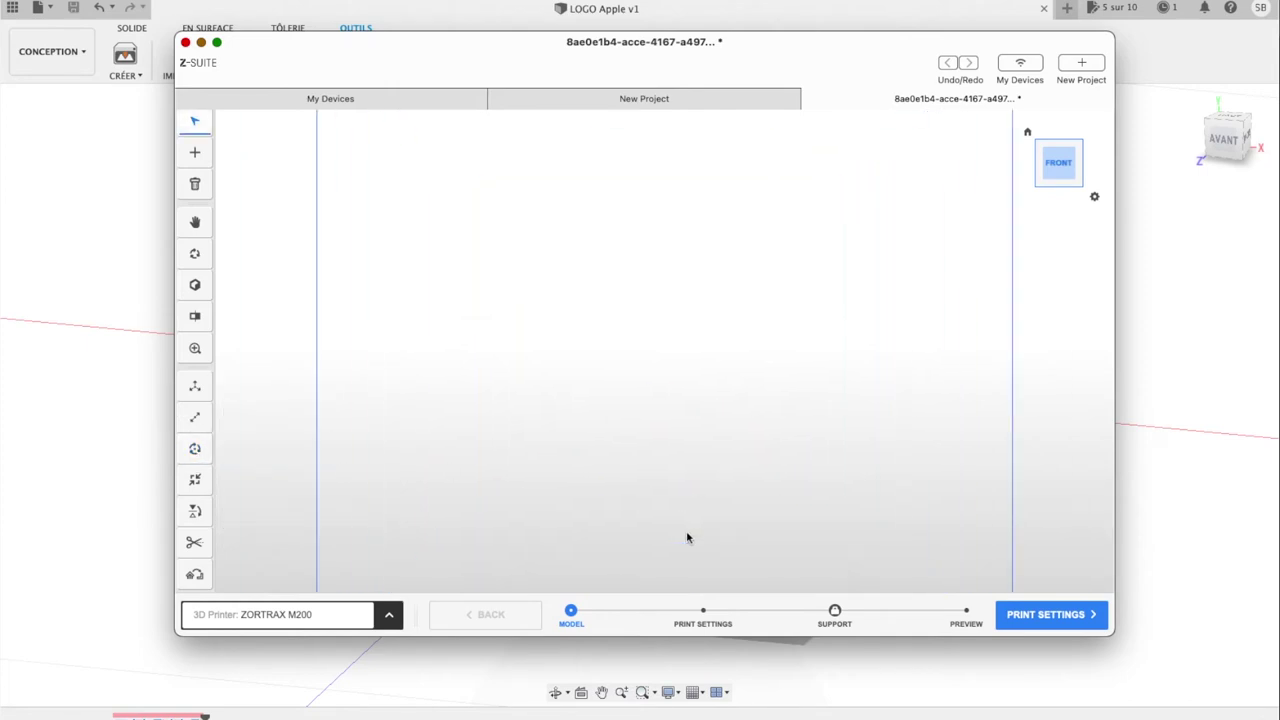
{"action": "scroll", "coordinate": [687, 537], "scroll_direction": "down", "scroll_amount": 5}
{"action": "scroll", "coordinate": [687, 537], "scroll_direction": "up", "scroll_amount": 2}
{"action": "scroll", "coordinate": [687, 537], "scroll_direction": "up", "scroll_amount": 3}
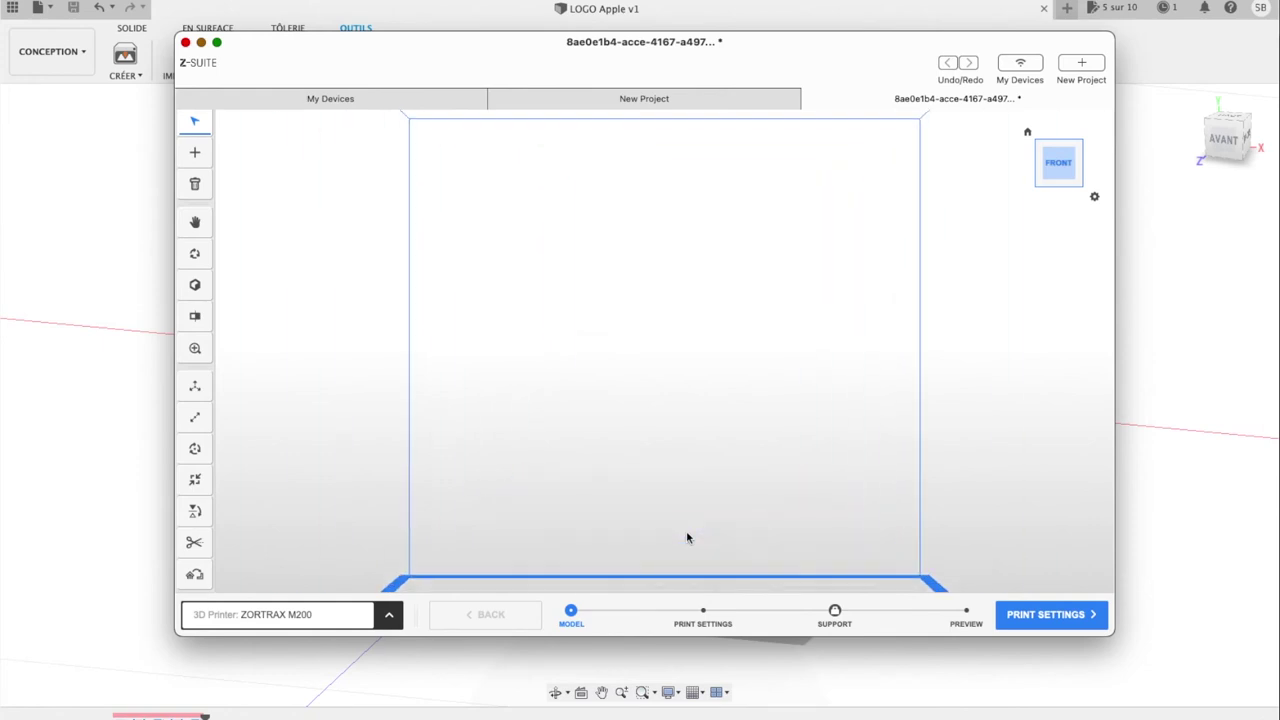
{"action": "mouse_move", "coordinate": [686, 530]}
{"action": "left_mouse_down"}
{"action": "mouse_move", "coordinate": [695, 514]}
{"action": "mouse_move", "coordinate": [691, 526]}
{"action": "left_mouse_up"}
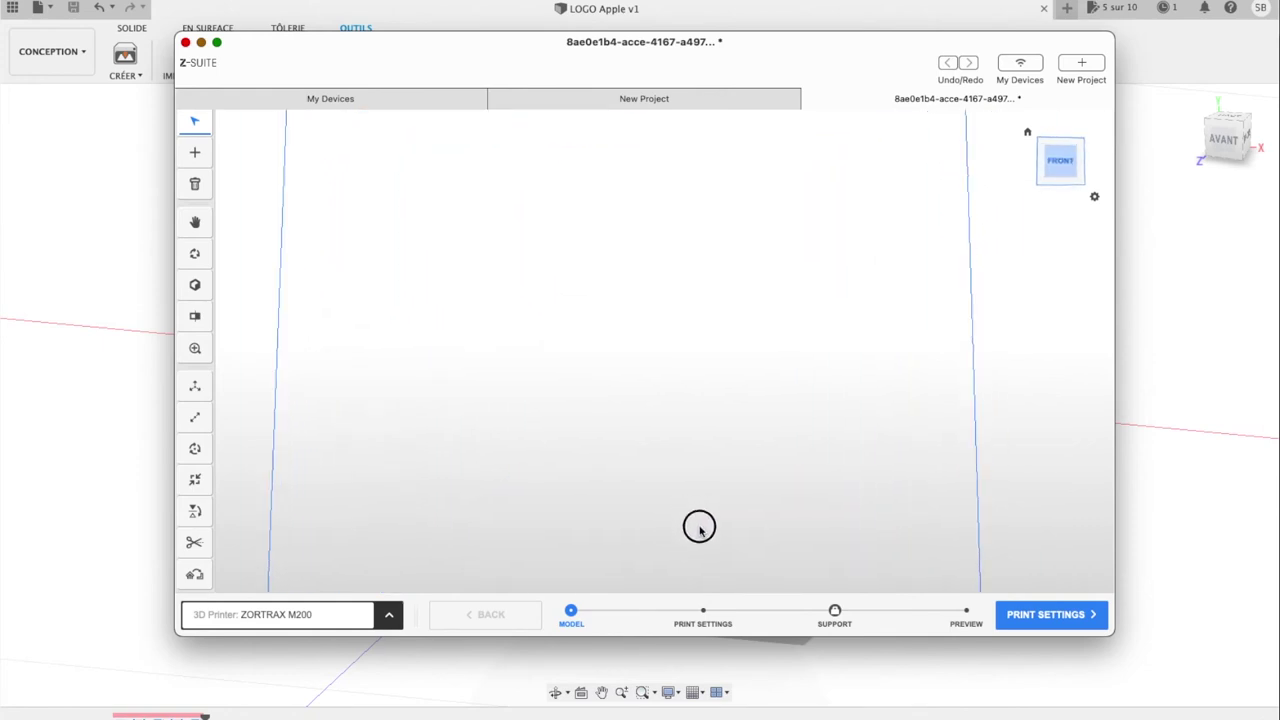
{"action": "left_click_drag", "start_coordinate": [706, 466], "coordinate": [706, 472]}
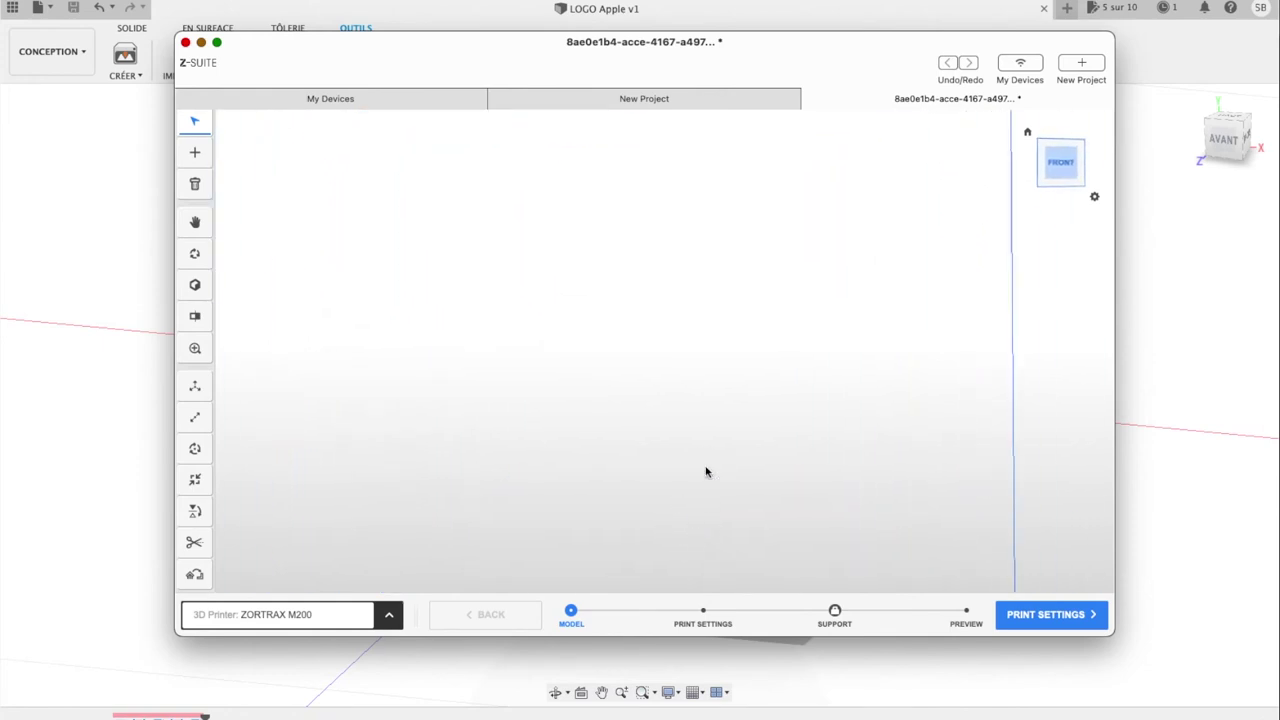
{"action": "left_click", "coordinate": [1058, 162]}
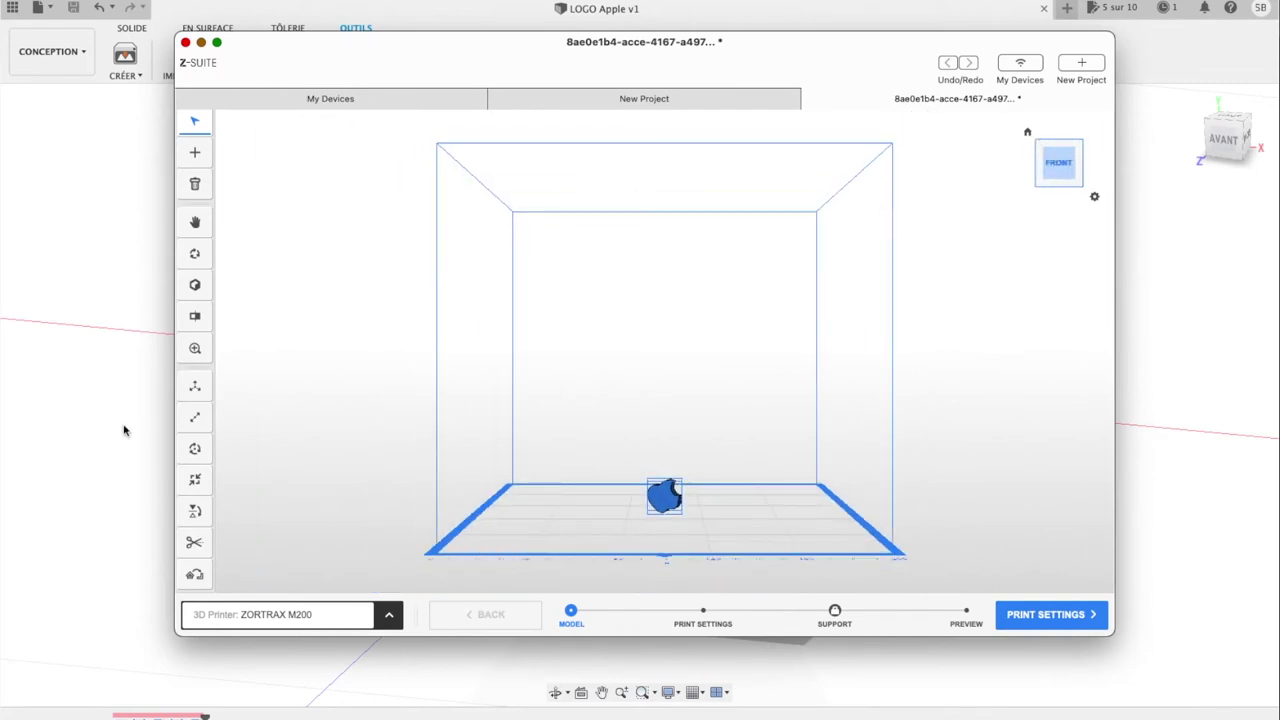
{"action": "left_click", "coordinate": [195, 222]}
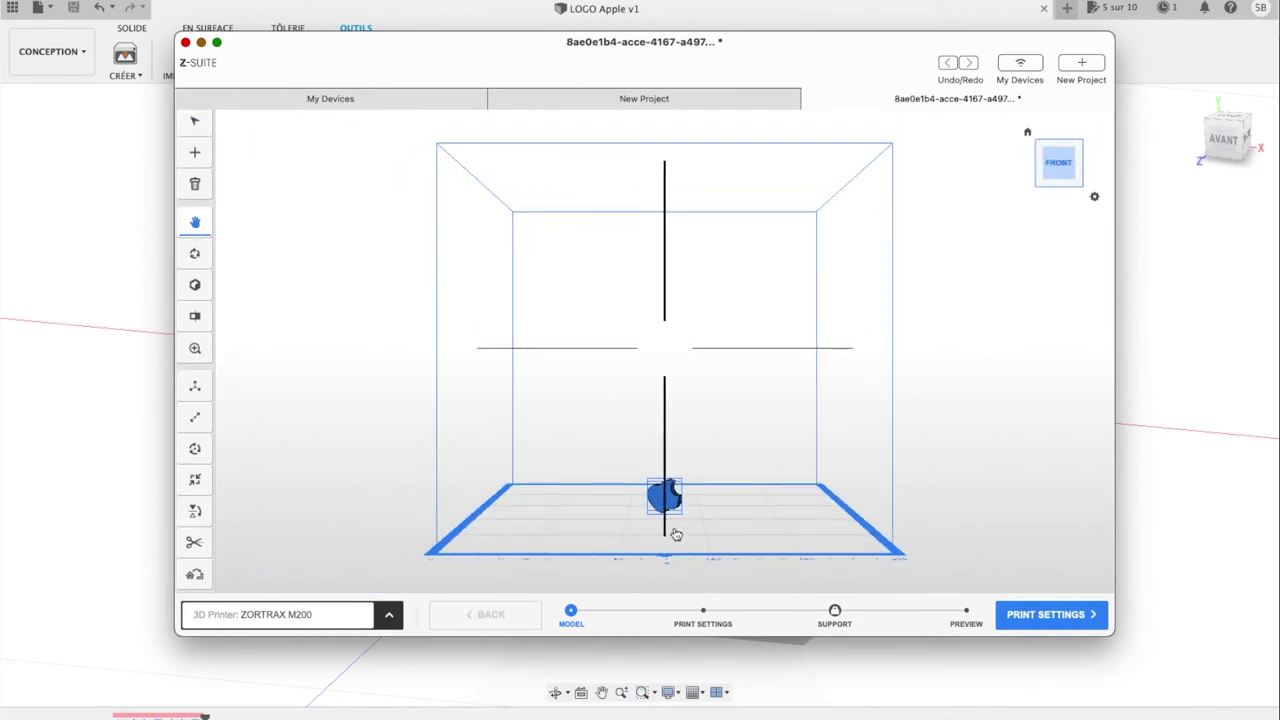
{"action": "left_click_drag", "start_coordinate": [680, 524], "coordinate": [671, 334]}
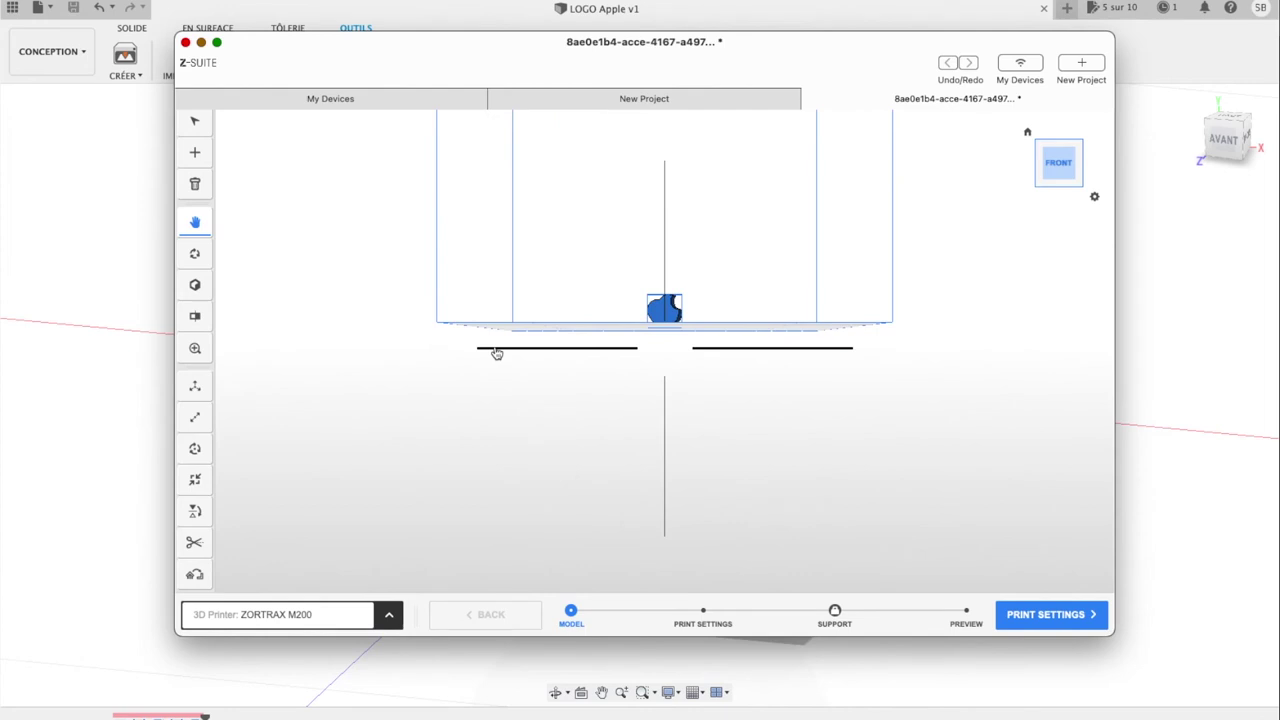
{"action": "scroll", "coordinate": [667, 311], "scroll_direction": "up", "scroll_amount": 2}
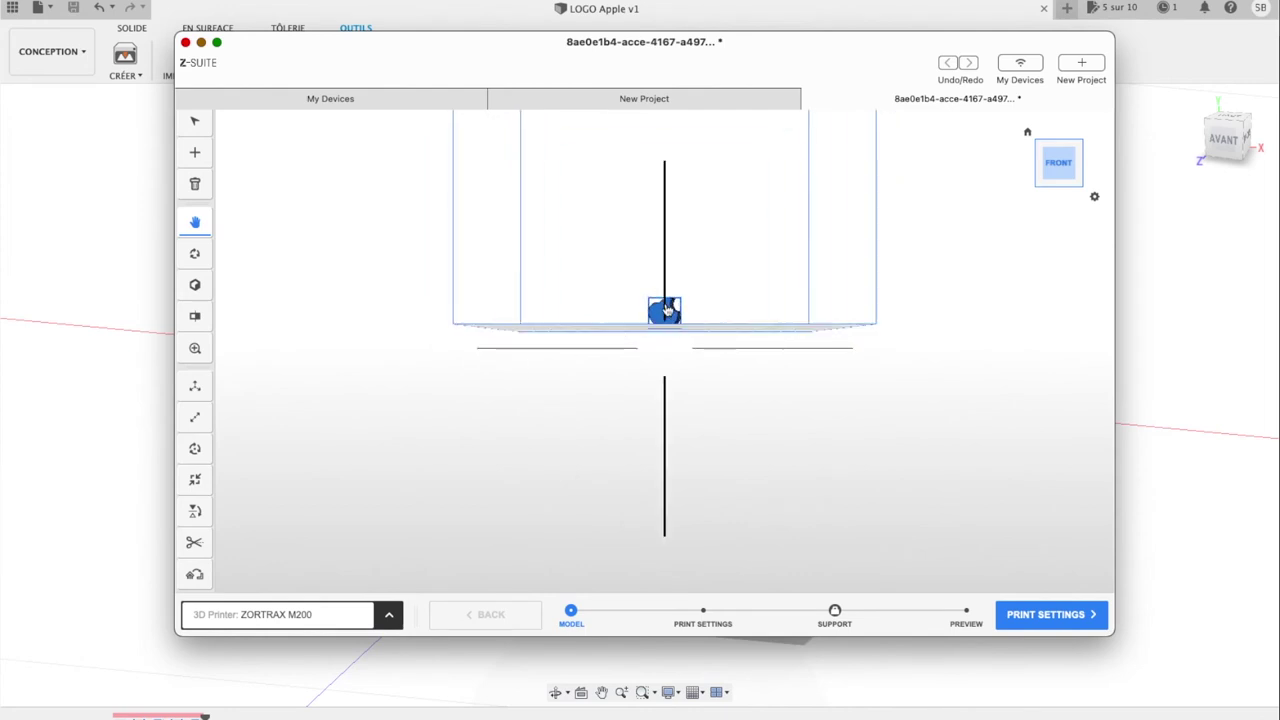
{"action": "scroll", "coordinate": [667, 311], "scroll_direction": "up", "scroll_amount": 4}
{"action": "scroll", "coordinate": [667, 311], "scroll_direction": "down", "scroll_amount": 2}
{"action": "scroll", "coordinate": [667, 311], "scroll_direction": "down", "scroll_amount": 3}
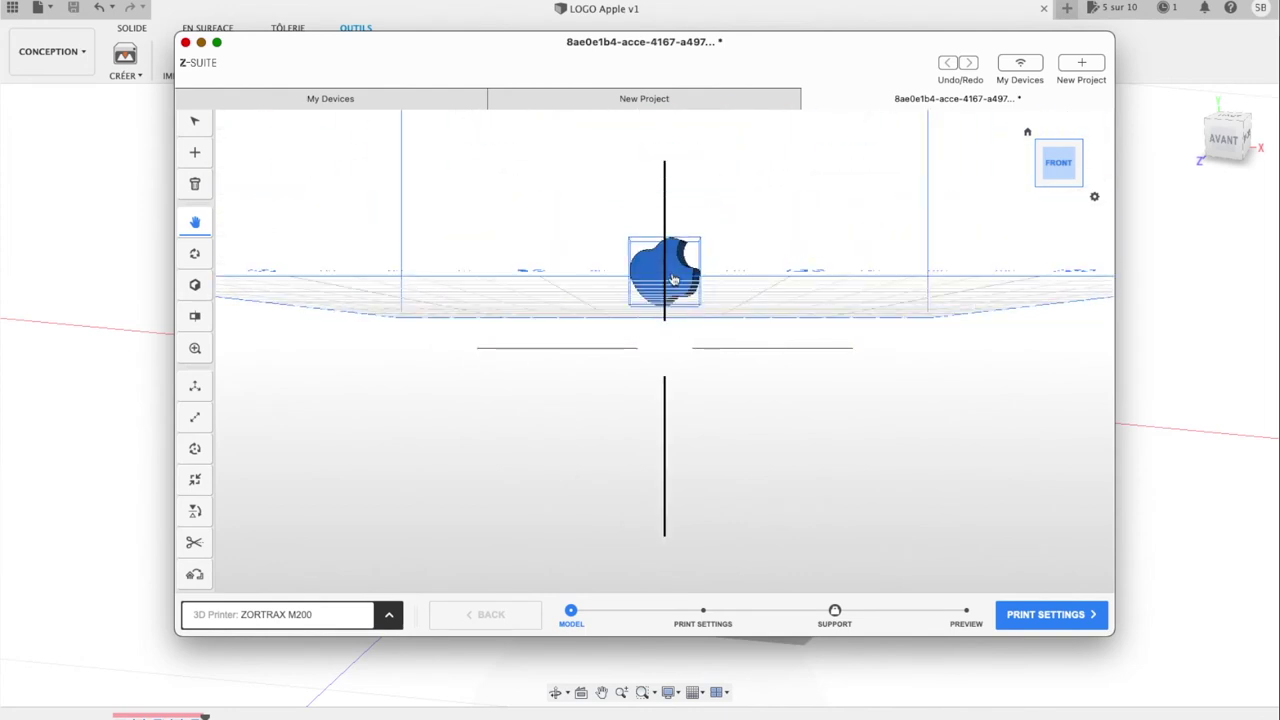
{"action": "scroll", "coordinate": [673, 329], "scroll_direction": "up", "scroll_amount": 3}
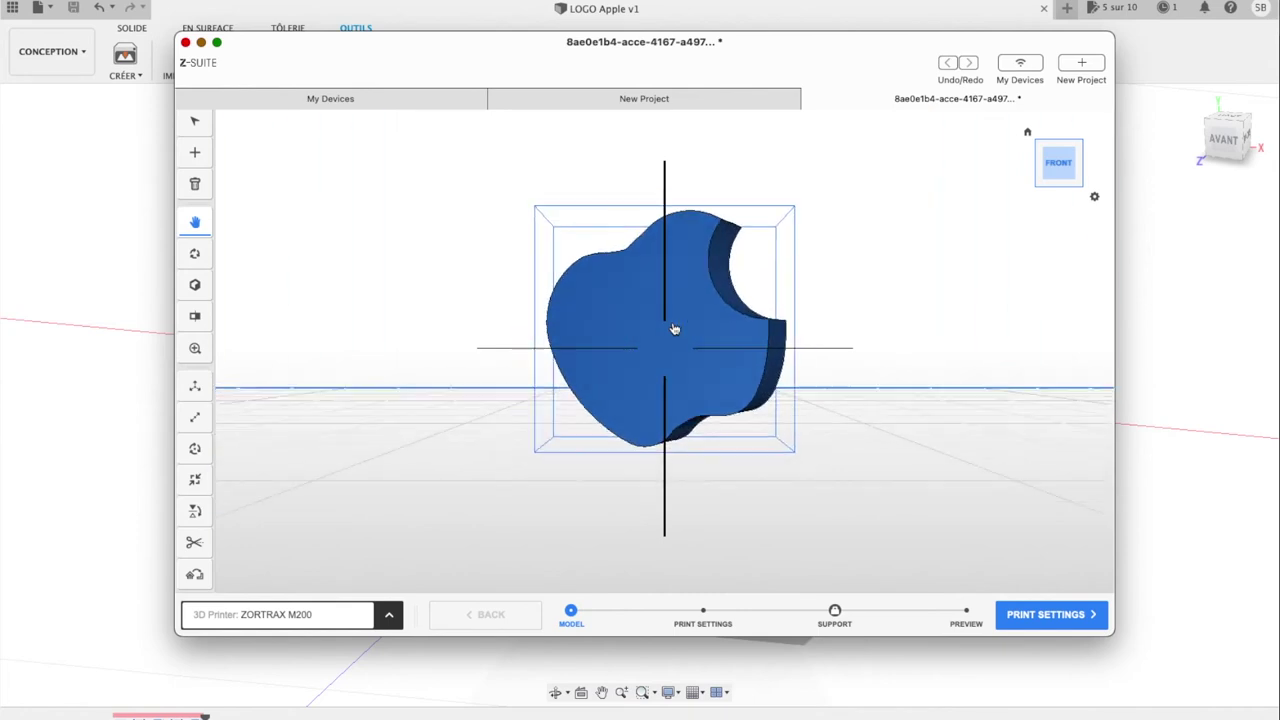
{"action": "scroll", "coordinate": [674, 329], "scroll_direction": "up", "scroll_amount": 1}
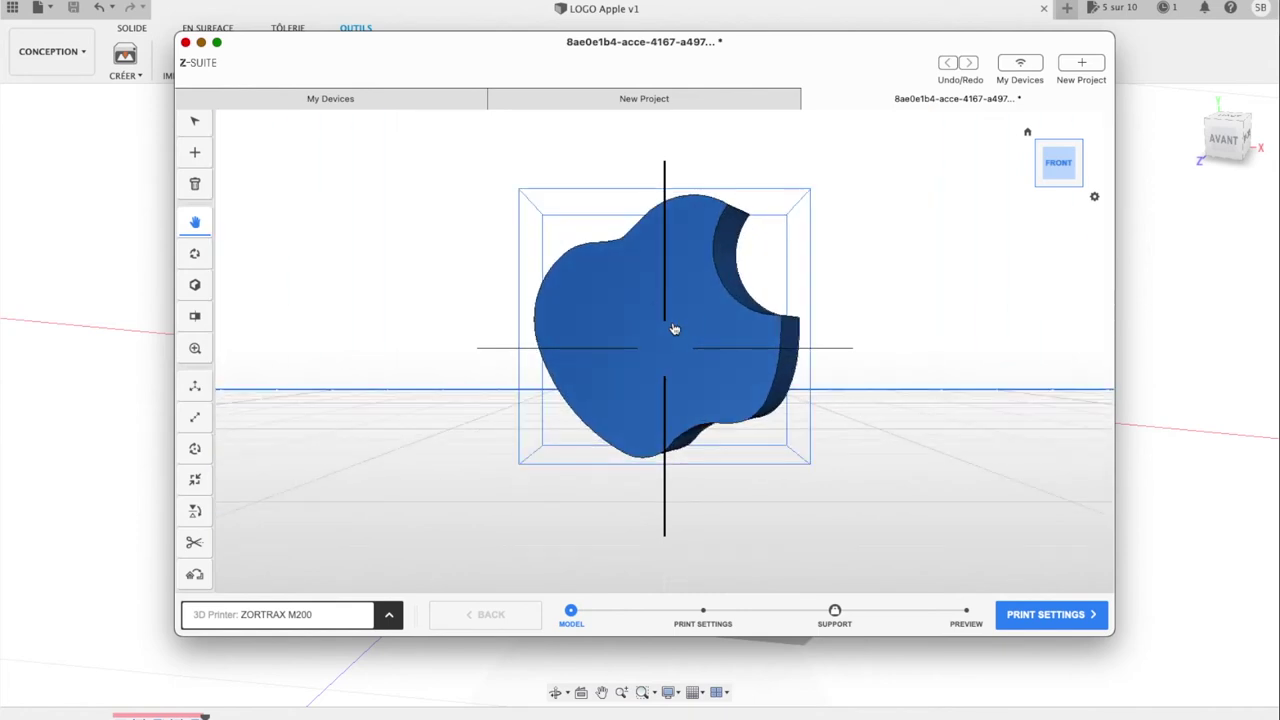
{"action": "left_click", "coordinate": [195, 449]}
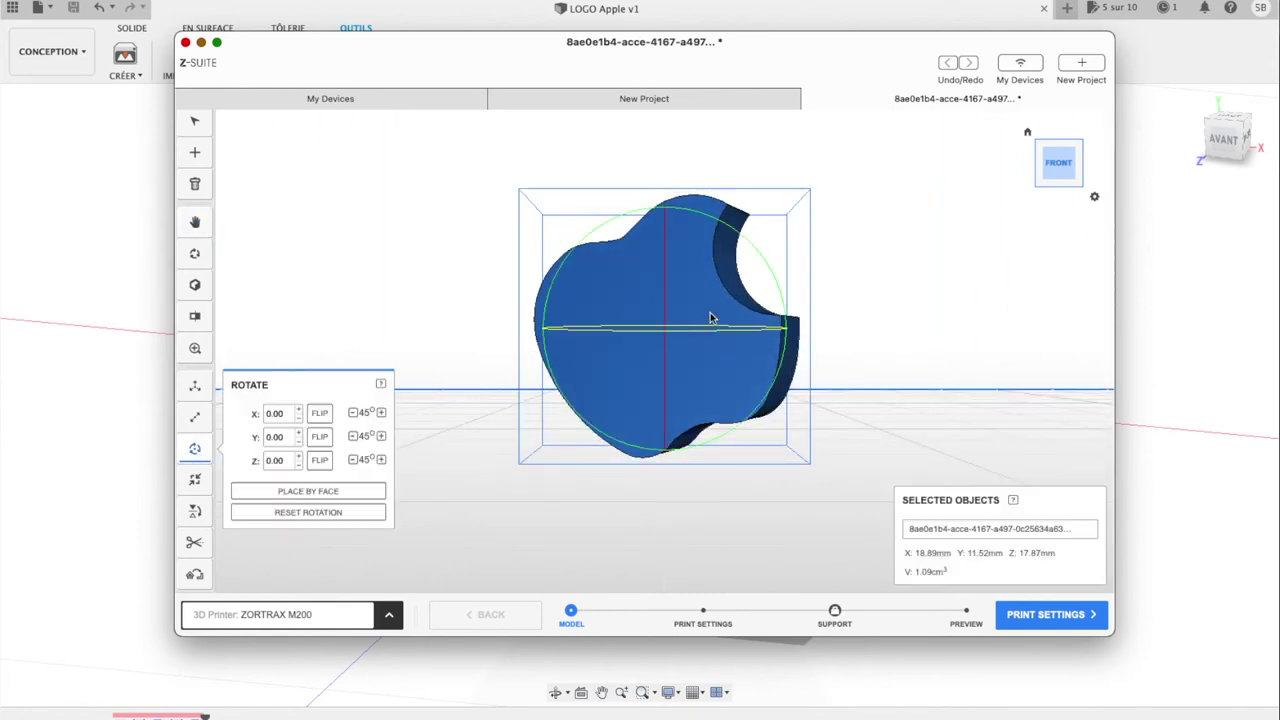
Step: Tilt the apple 23.86° about the Y axis, then check it from the Front and Top views
{"action": "left_click_drag", "start_coordinate": [743, 240], "coordinate": [757, 284]}
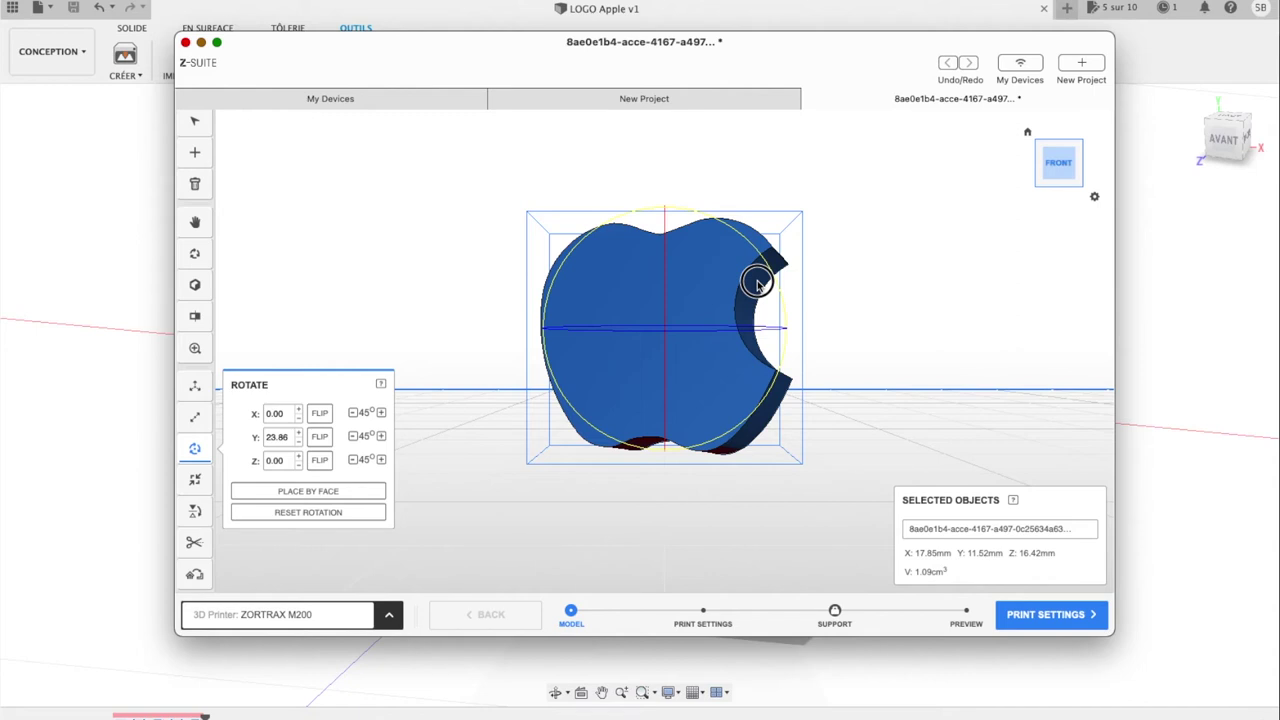
{"action": "left_click", "coordinate": [476, 511]}
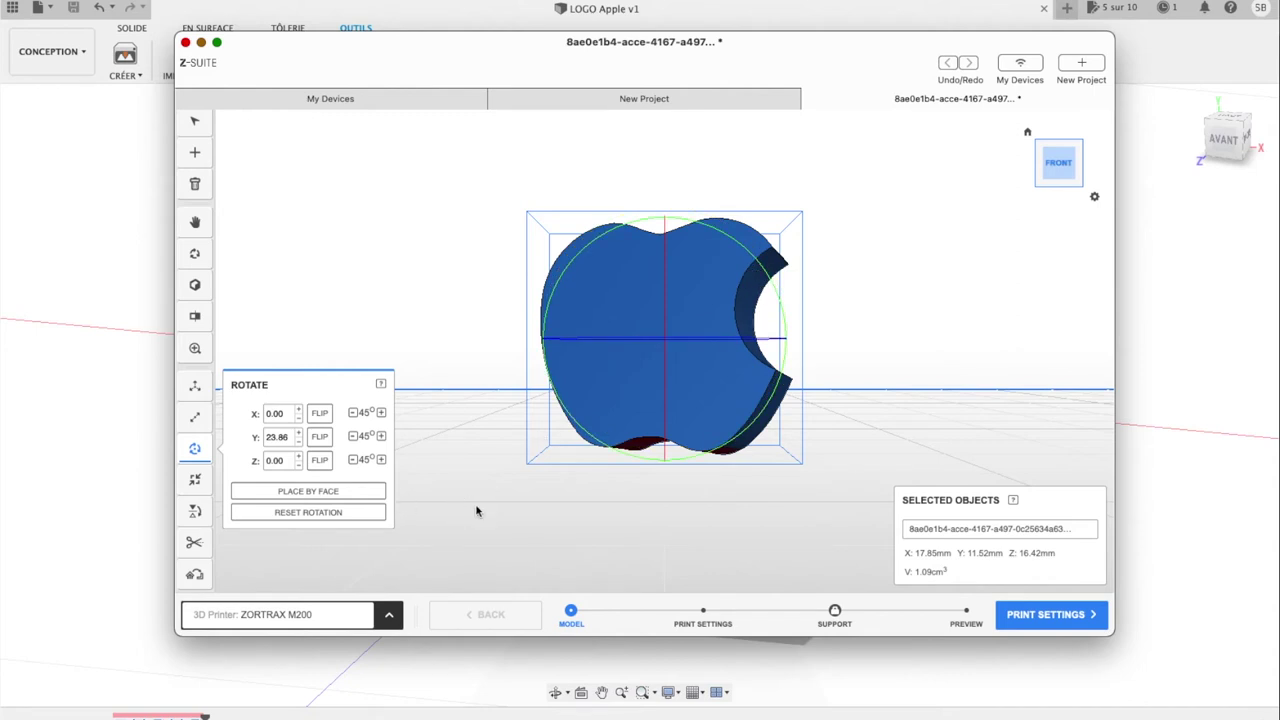
{"action": "left_click", "coordinate": [195, 449]}
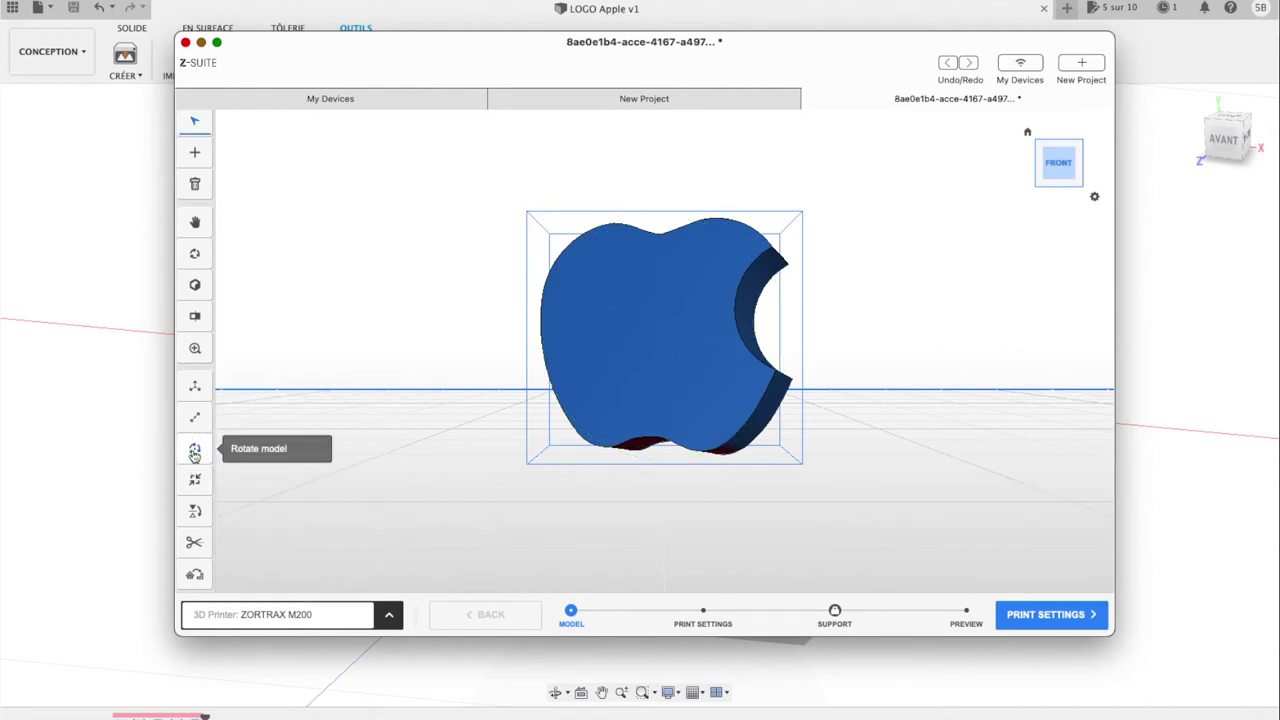
{"action": "left_click", "coordinate": [1050, 166]}
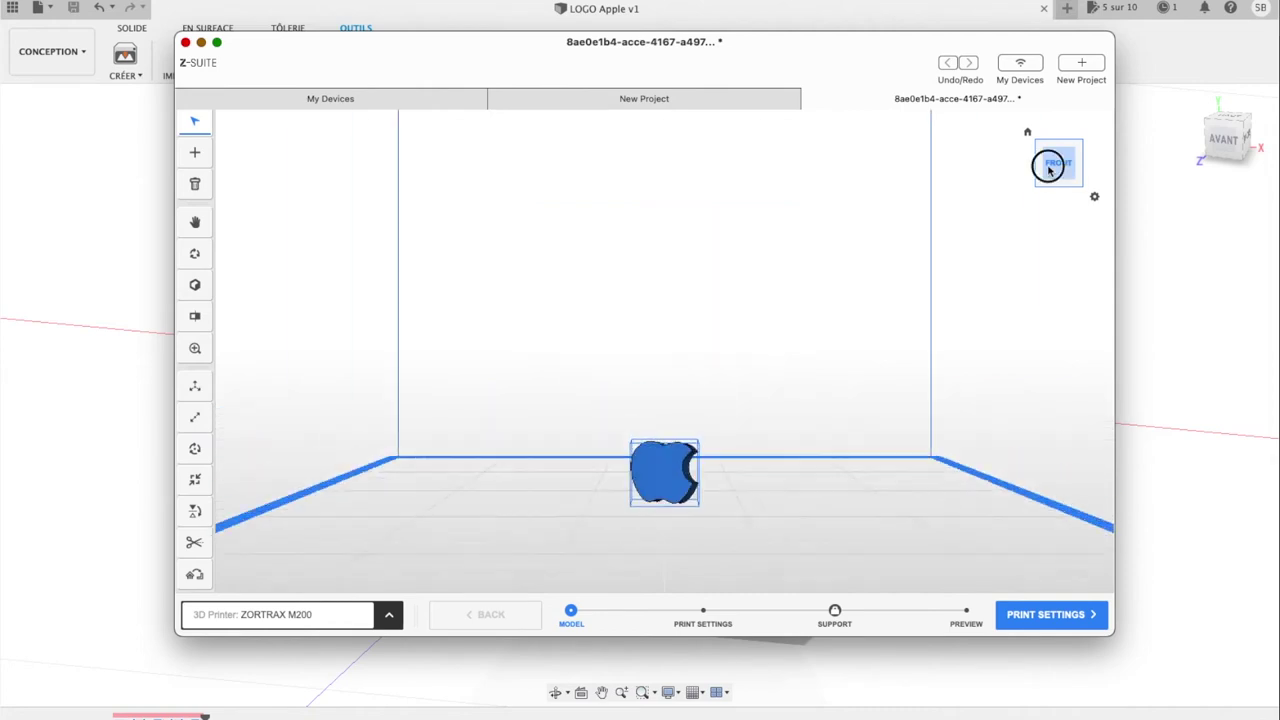
{"action": "left_click", "coordinate": [1062, 146]}
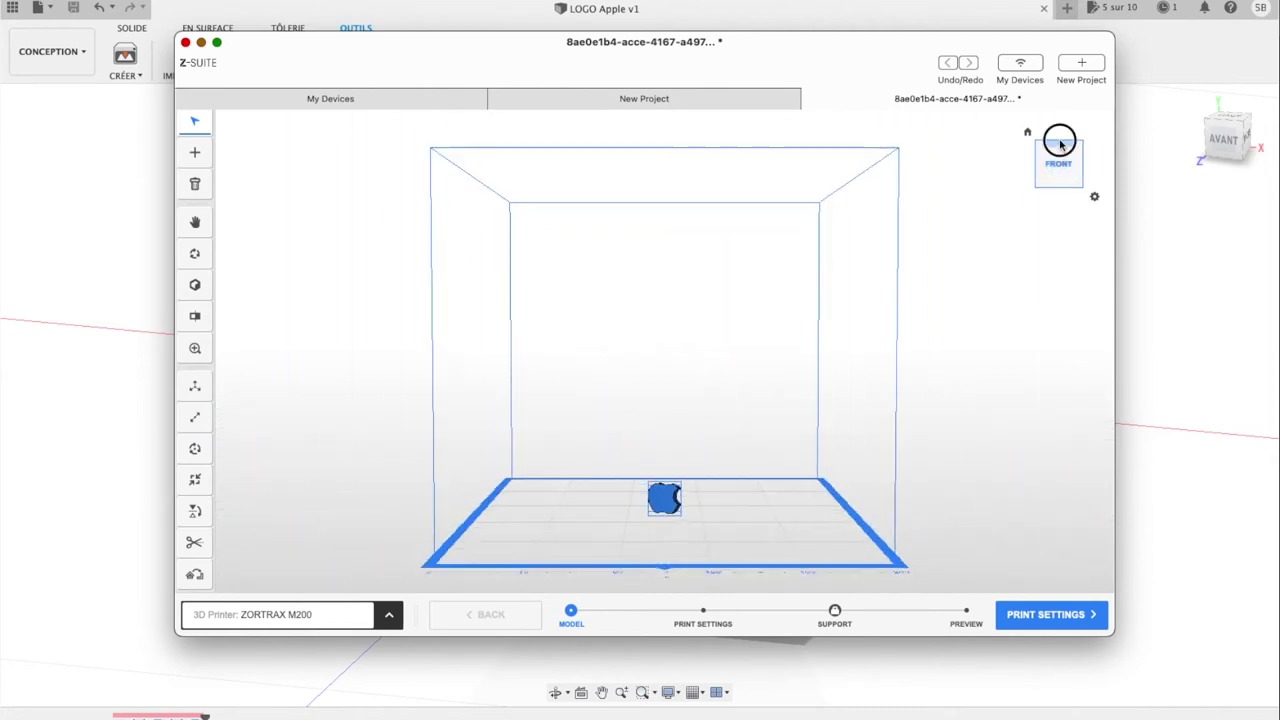
{"action": "left_click", "coordinate": [1062, 146]}
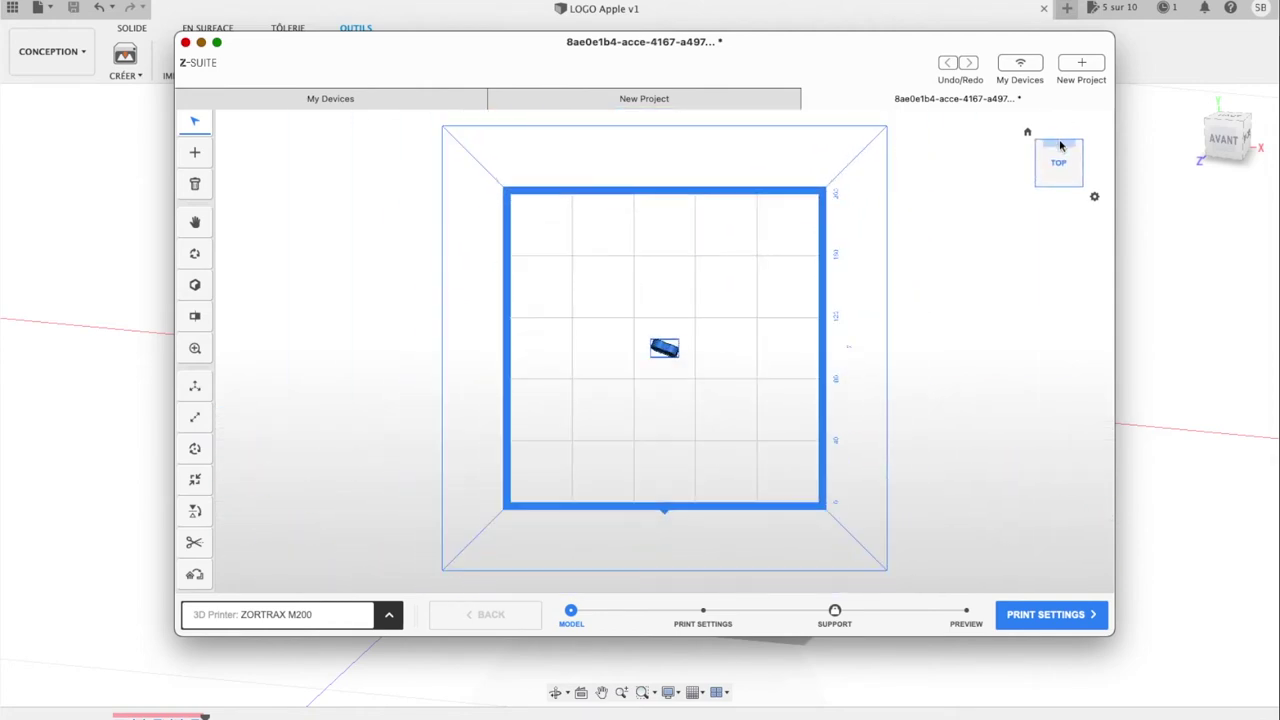
Step: Select the apple, zoom in and bring up the Rotate tool
{"action": "left_click", "coordinate": [666, 350]}
{"action": "scroll", "coordinate": [667, 352], "scroll_direction": "up", "scroll_amount": 2}
{"action": "scroll", "coordinate": [667, 353], "scroll_direction": "up", "scroll_amount": 3}
{"action": "scroll", "coordinate": [668, 355], "scroll_direction": "up", "scroll_amount": 2}
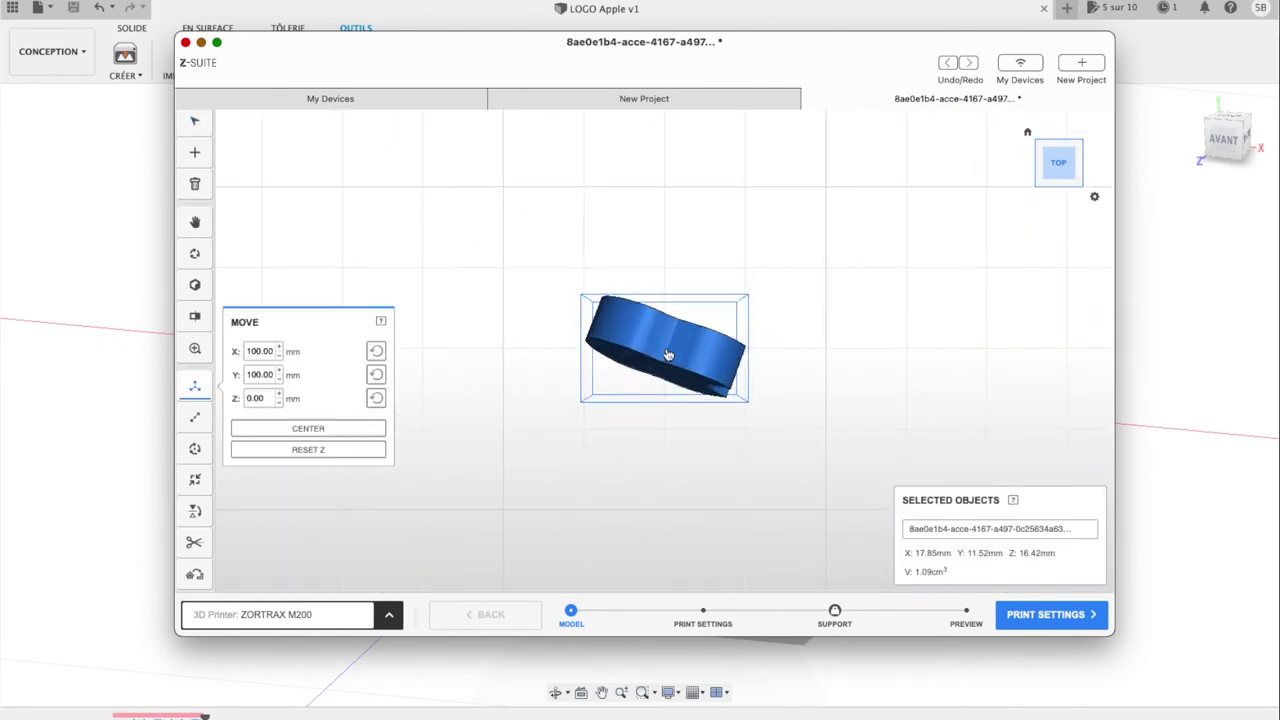
{"action": "left_click", "coordinate": [194, 448]}
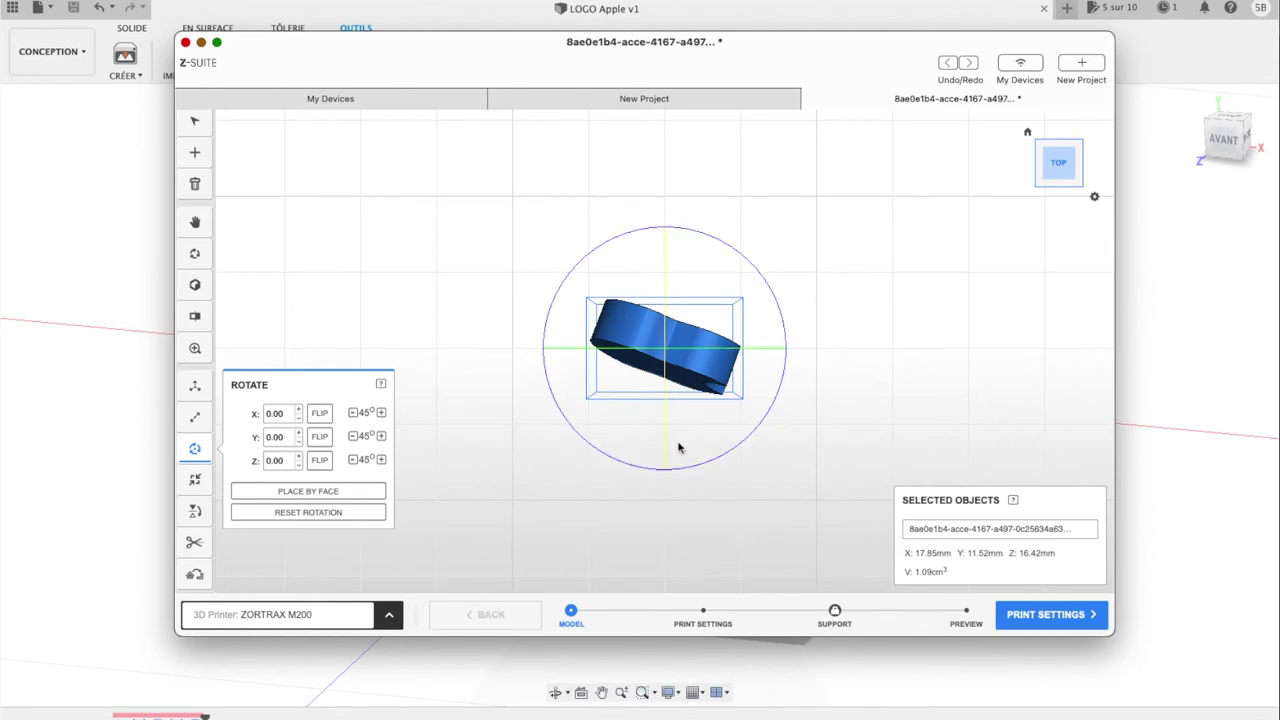
{"action": "left_click_drag", "start_coordinate": [663, 474], "coordinate": [633, 472]}
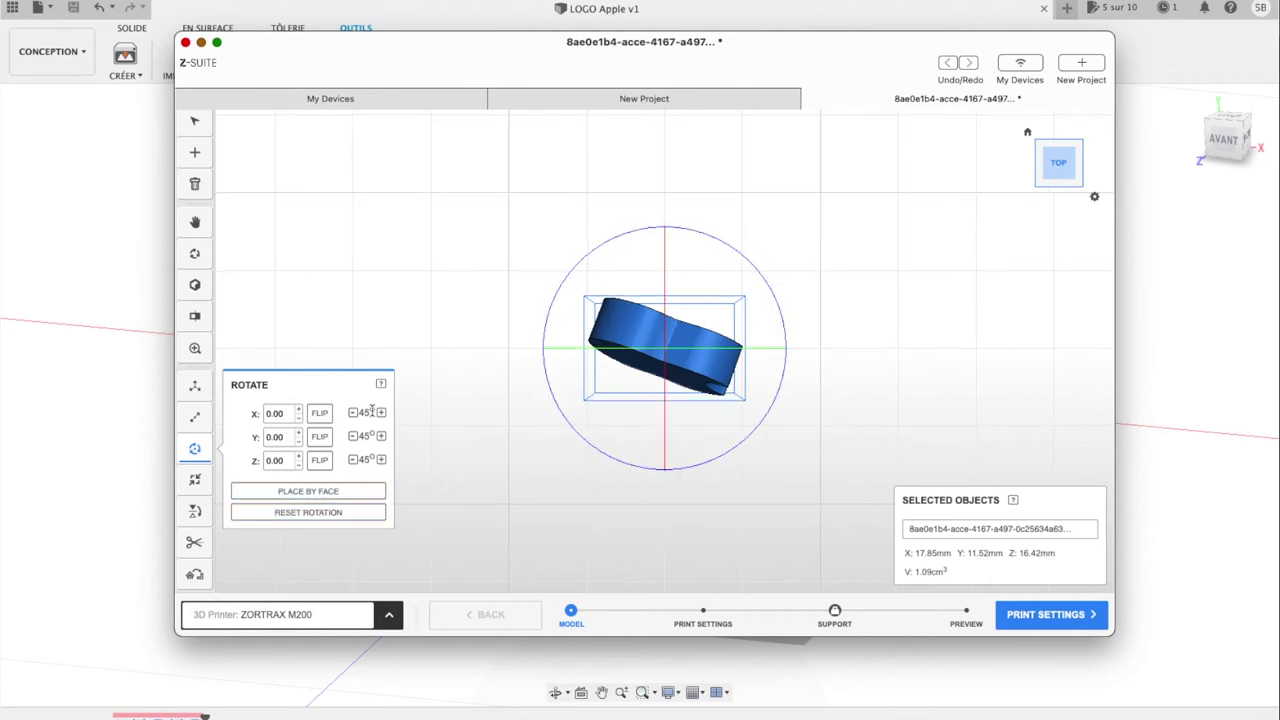
Step: Try the ±45° rotate buttons on X, Y and Z, returning each axis to 0.00
{"action": "left_click", "coordinate": [382, 414]}
{"action": "left_click", "coordinate": [382, 414]}
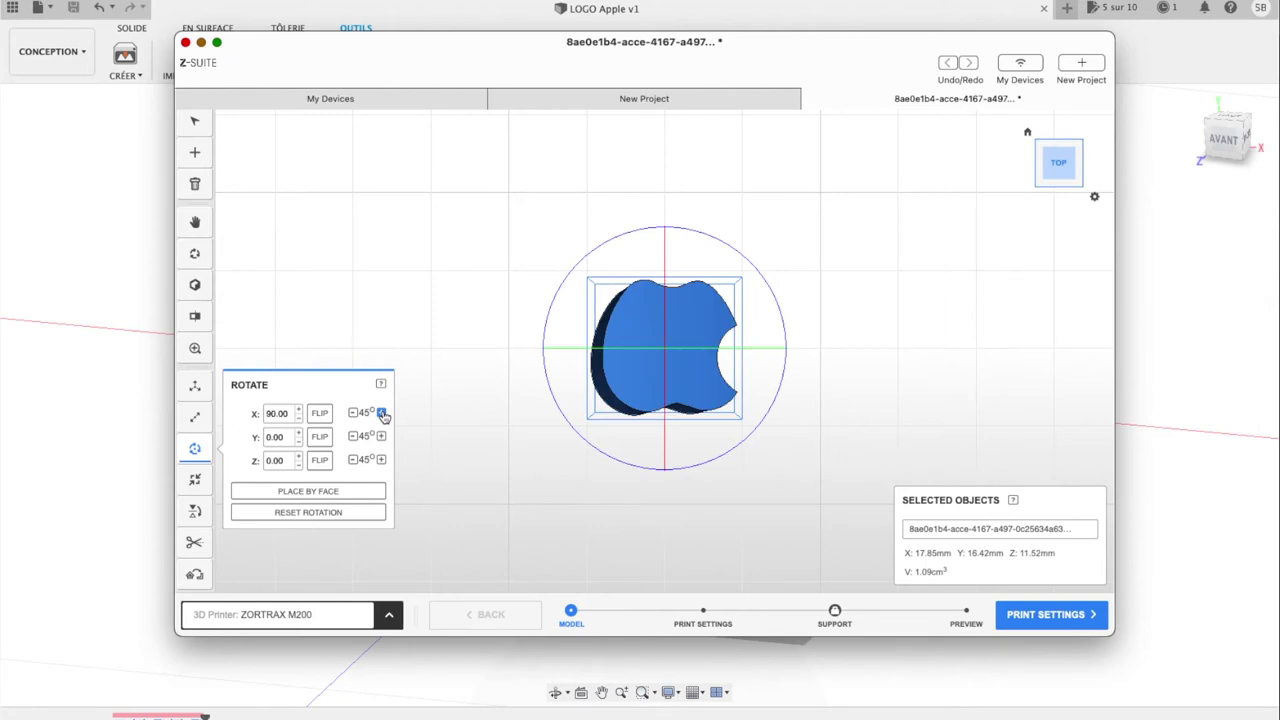
{"action": "left_click", "coordinate": [356, 414]}
{"action": "left_click", "coordinate": [356, 414]}
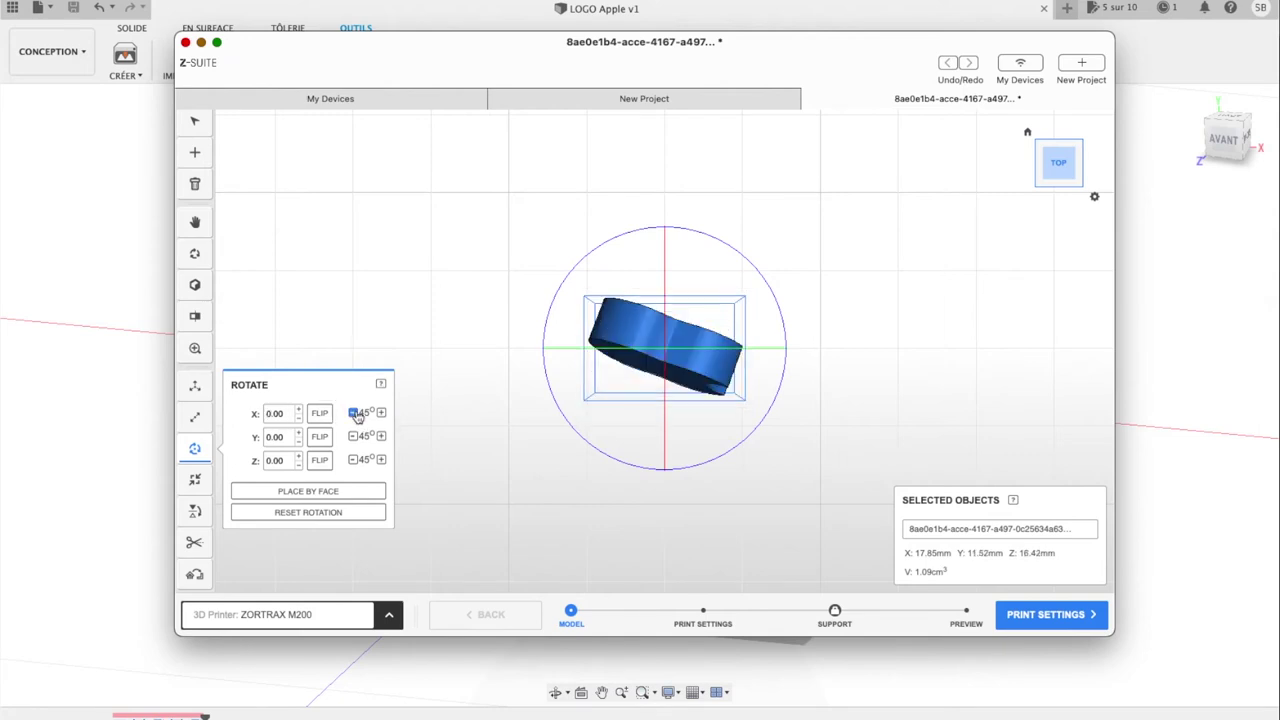
{"action": "left_click", "coordinate": [381, 437]}
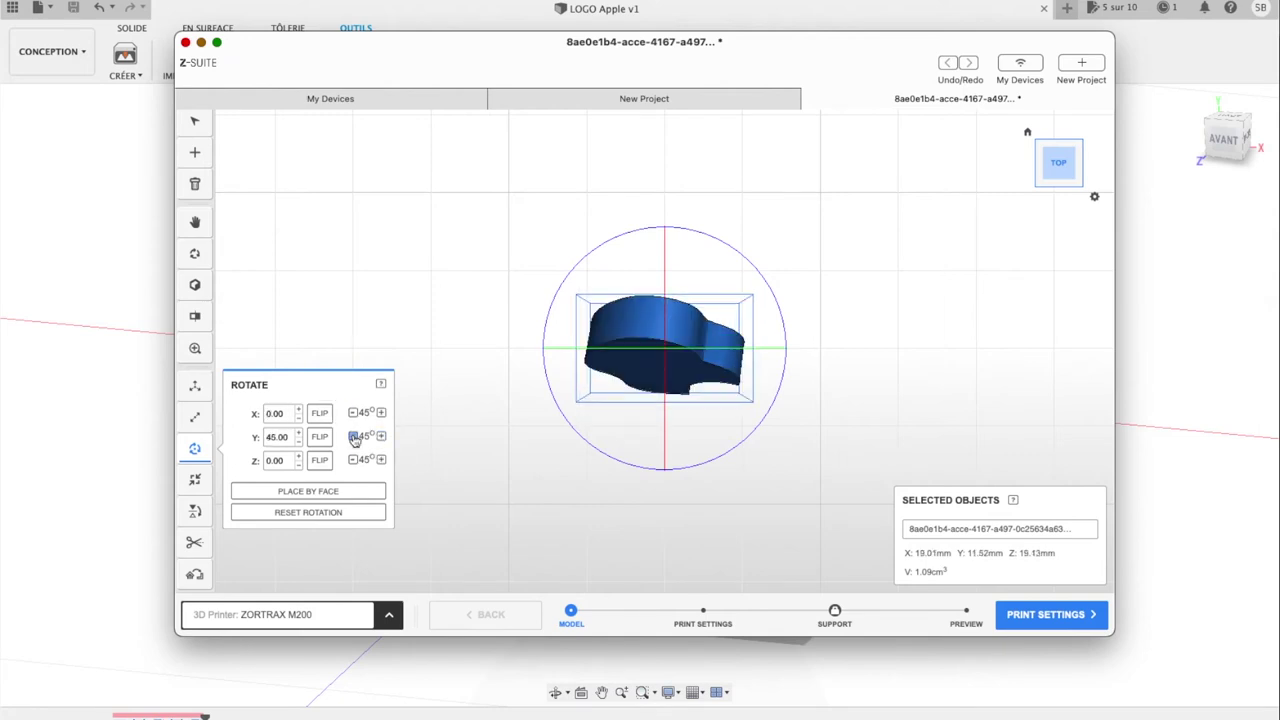
{"action": "left_click", "coordinate": [353, 436]}
{"action": "left_click", "coordinate": [381, 460]}
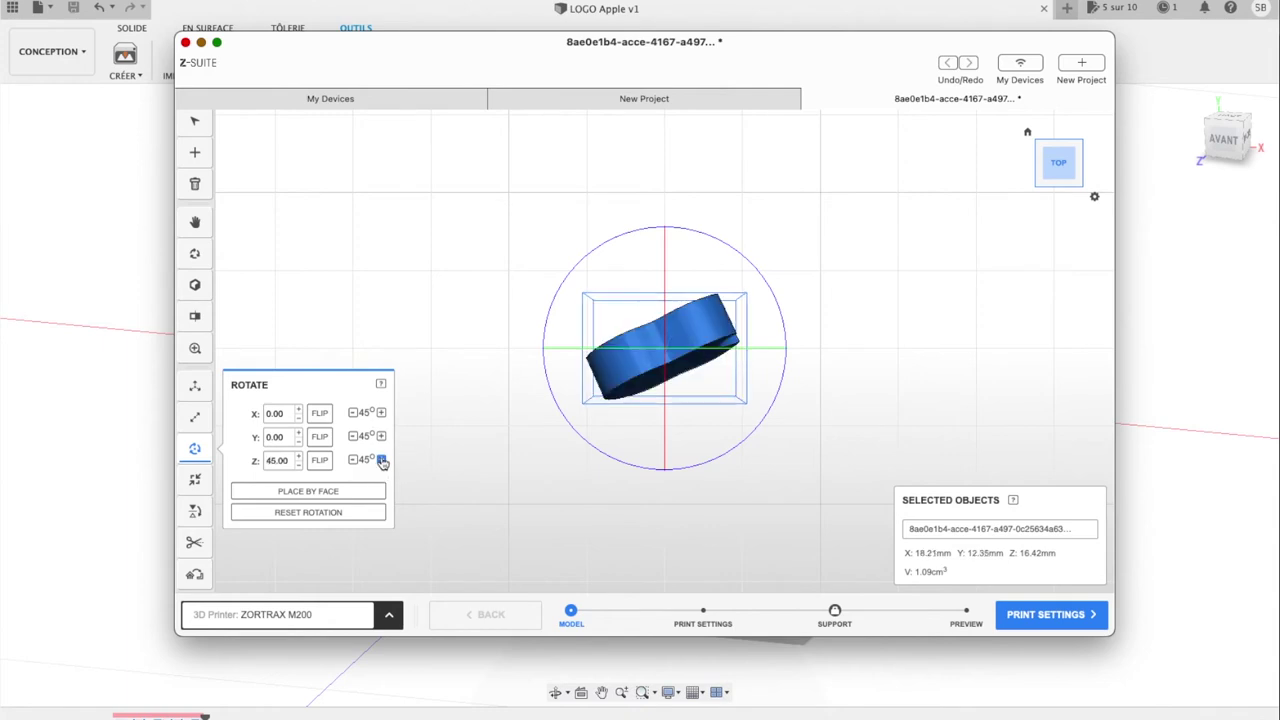
{"action": "left_click", "coordinate": [353, 460]}
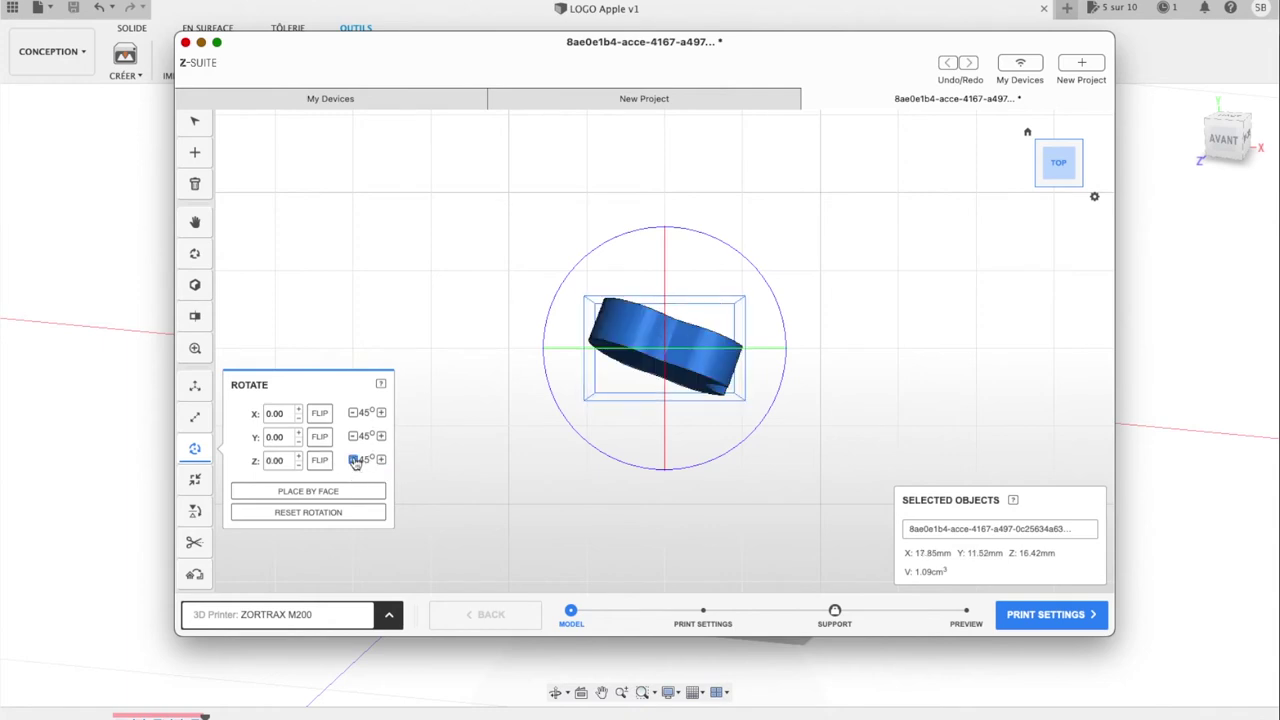
Step: Turn the apple to stand on its edge at 19.91° about Z, checking from top and front
{"action": "left_click", "coordinate": [634, 343]}
{"action": "left_click_drag", "start_coordinate": [557, 404], "coordinate": [590, 427]}
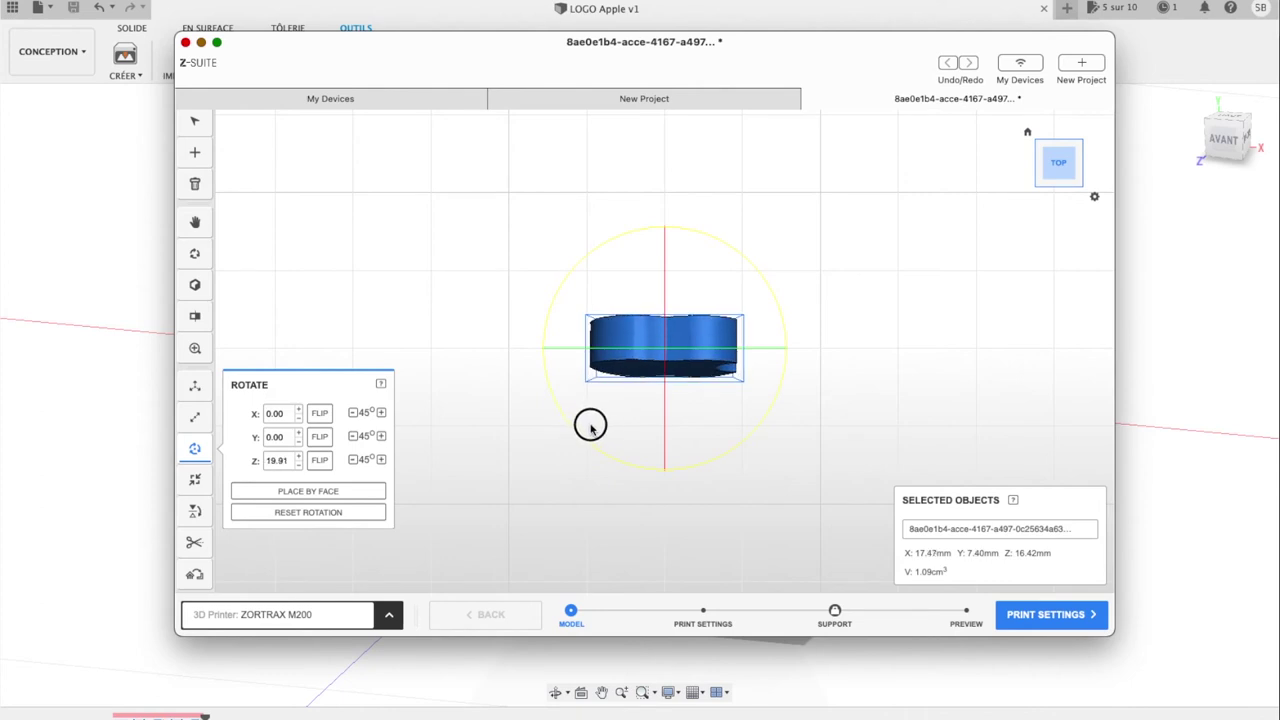
{"action": "left_click", "coordinate": [1061, 146]}
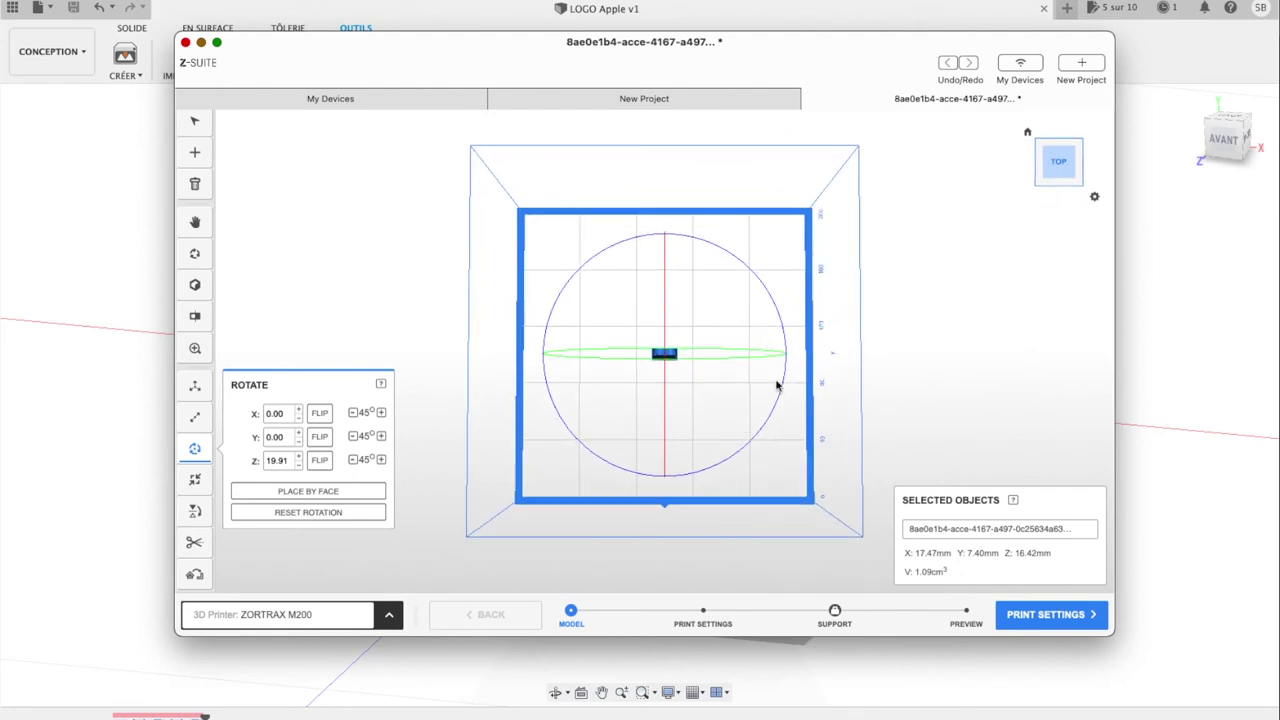
{"action": "scroll", "coordinate": [762, 379], "scroll_direction": "up", "scroll_amount": 5}
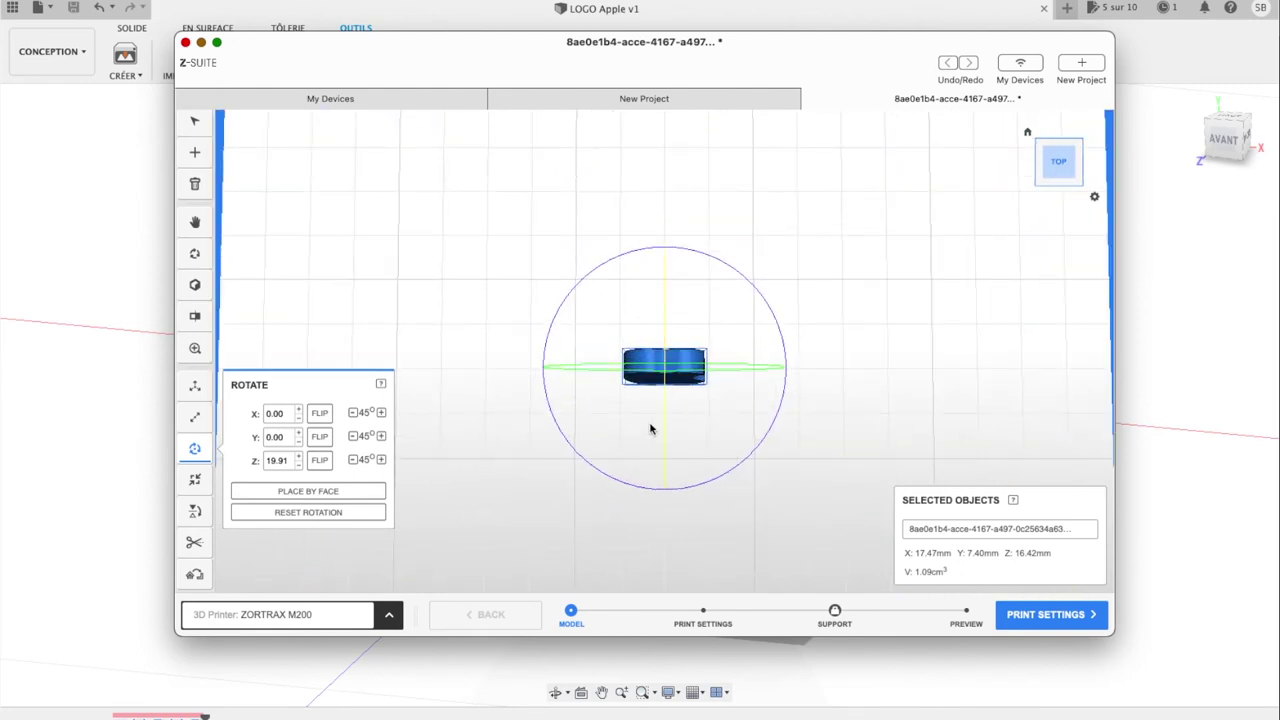
{"action": "left_click", "coordinate": [1058, 180]}
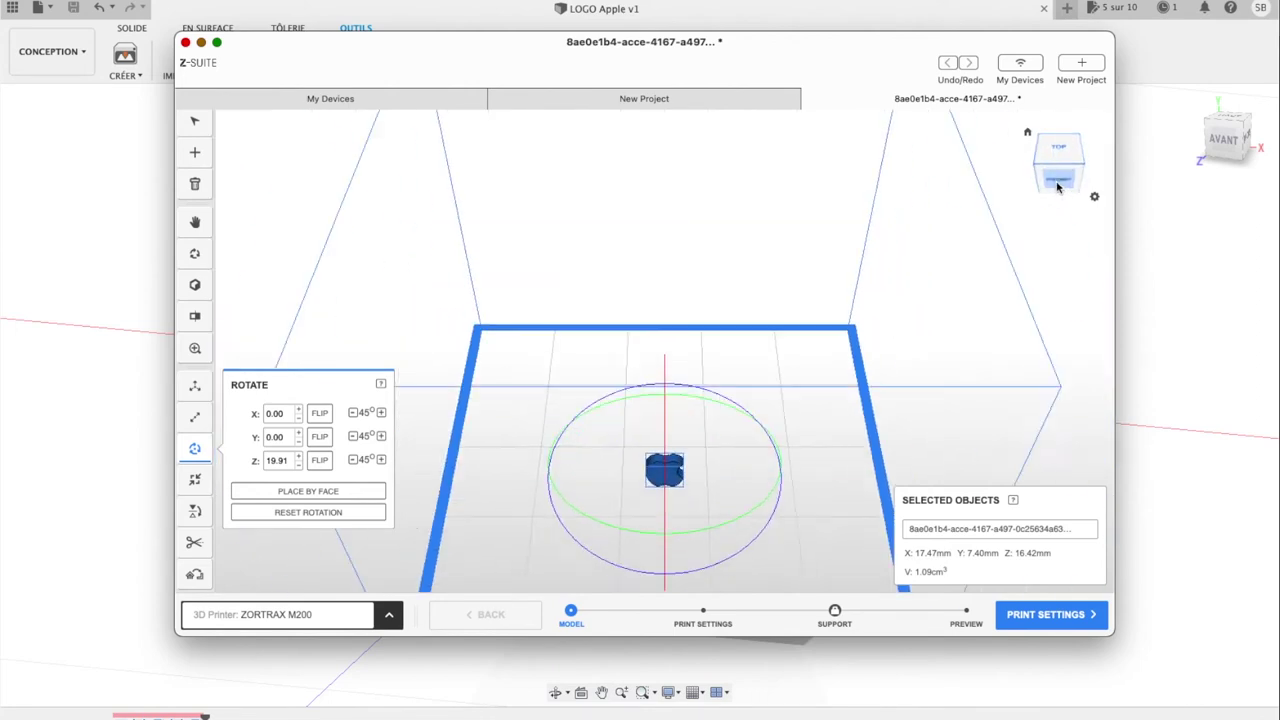
{"action": "left_click", "coordinate": [1058, 180]}
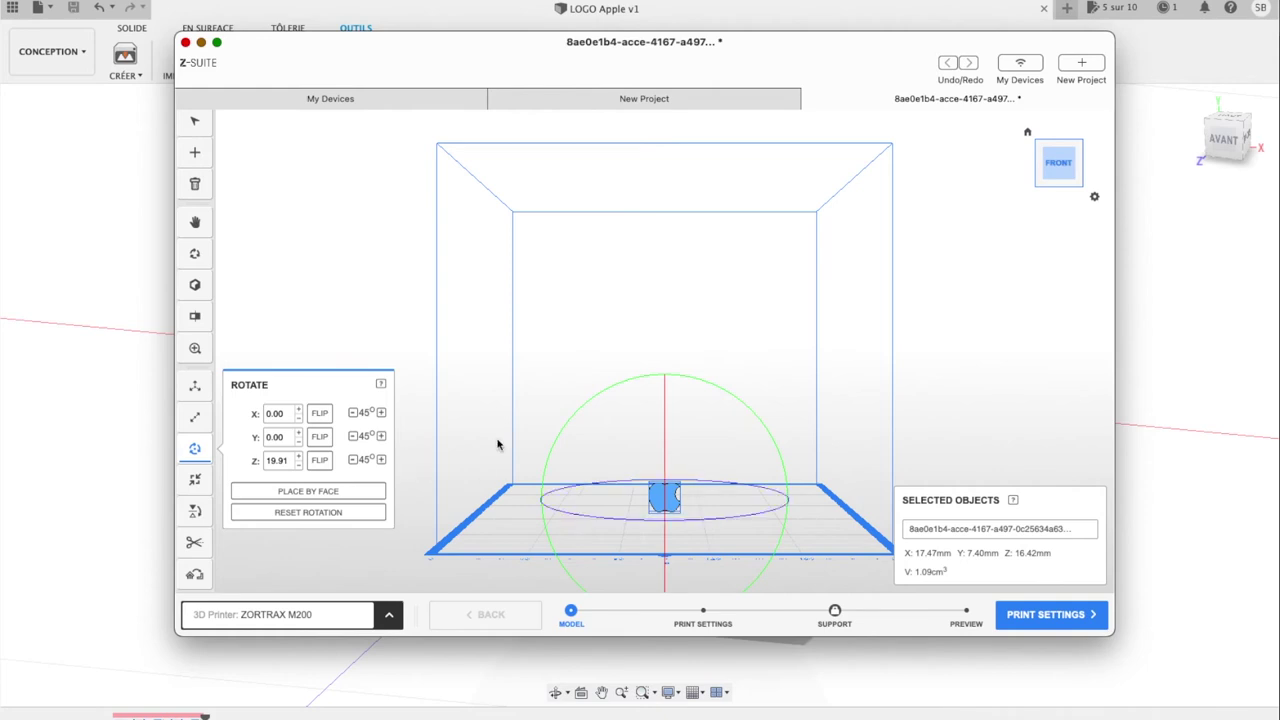
Step: View the plate from above and lay the apple onto a new face with Place by Face
{"action": "left_click", "coordinate": [1026, 134]}
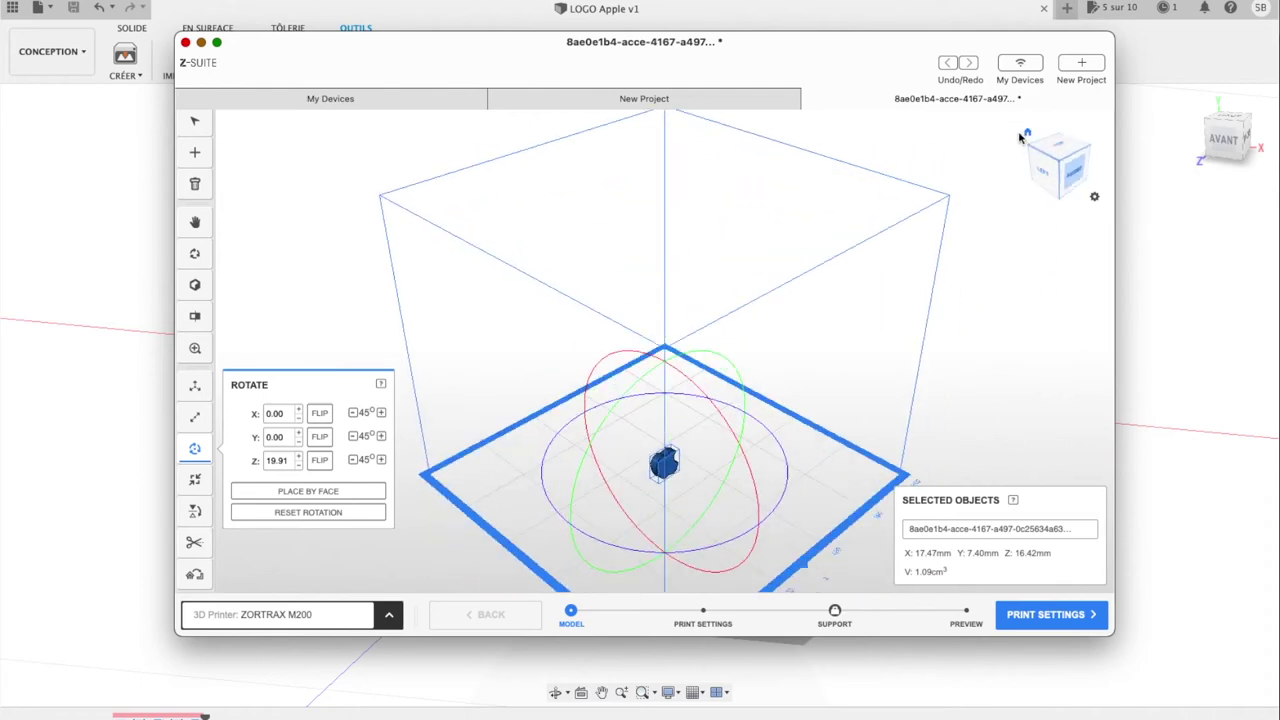
{"action": "left_click", "coordinate": [1058, 158]}
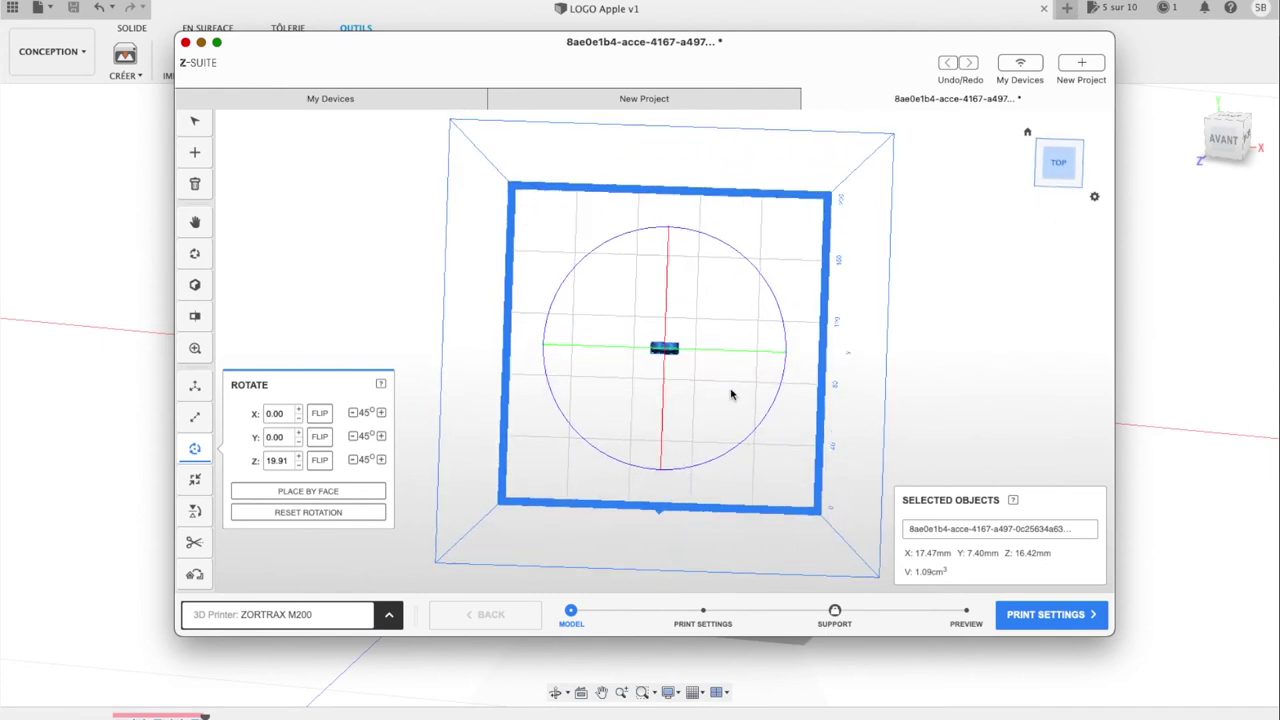
{"action": "scroll", "coordinate": [731, 394], "scroll_direction": "up", "scroll_amount": 5}
{"action": "scroll", "coordinate": [731, 394], "scroll_direction": "up", "scroll_amount": 3}
{"action": "scroll", "coordinate": [731, 394], "scroll_direction": "up", "scroll_amount": 2}
{"action": "scroll", "coordinate": [731, 394], "scroll_direction": "up", "scroll_amount": 2}
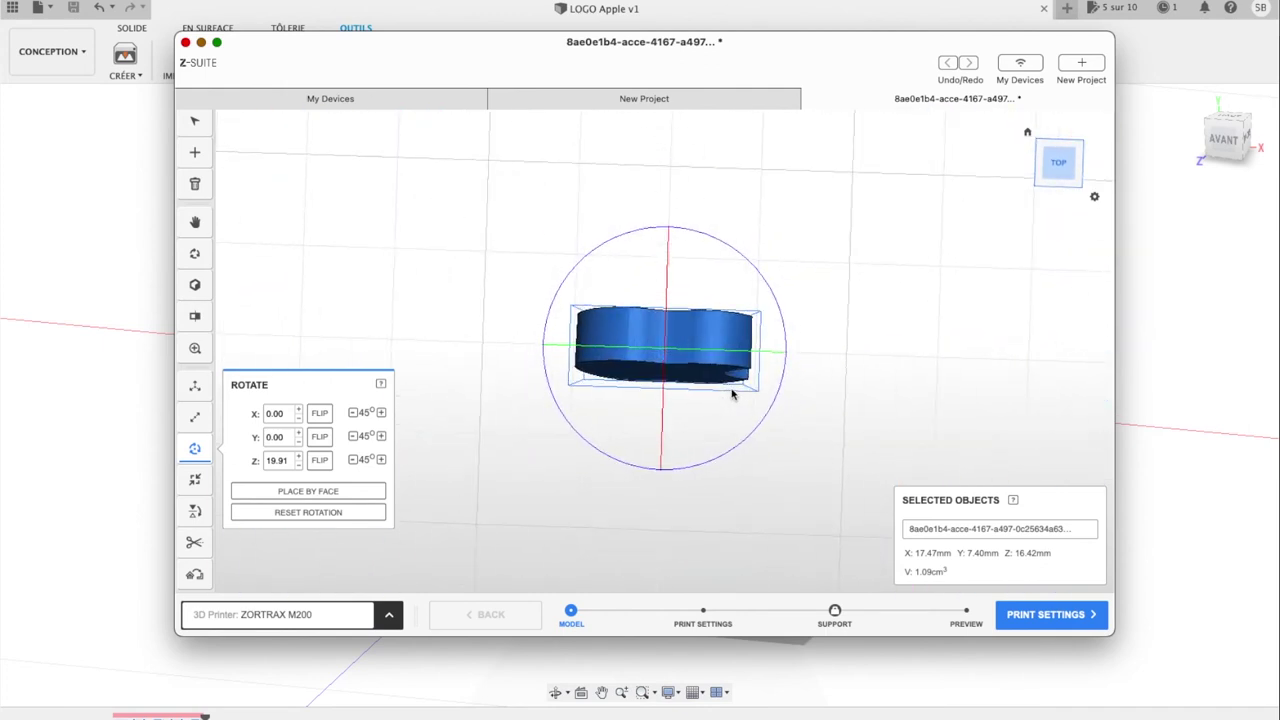
{"action": "left_click", "coordinate": [308, 491]}
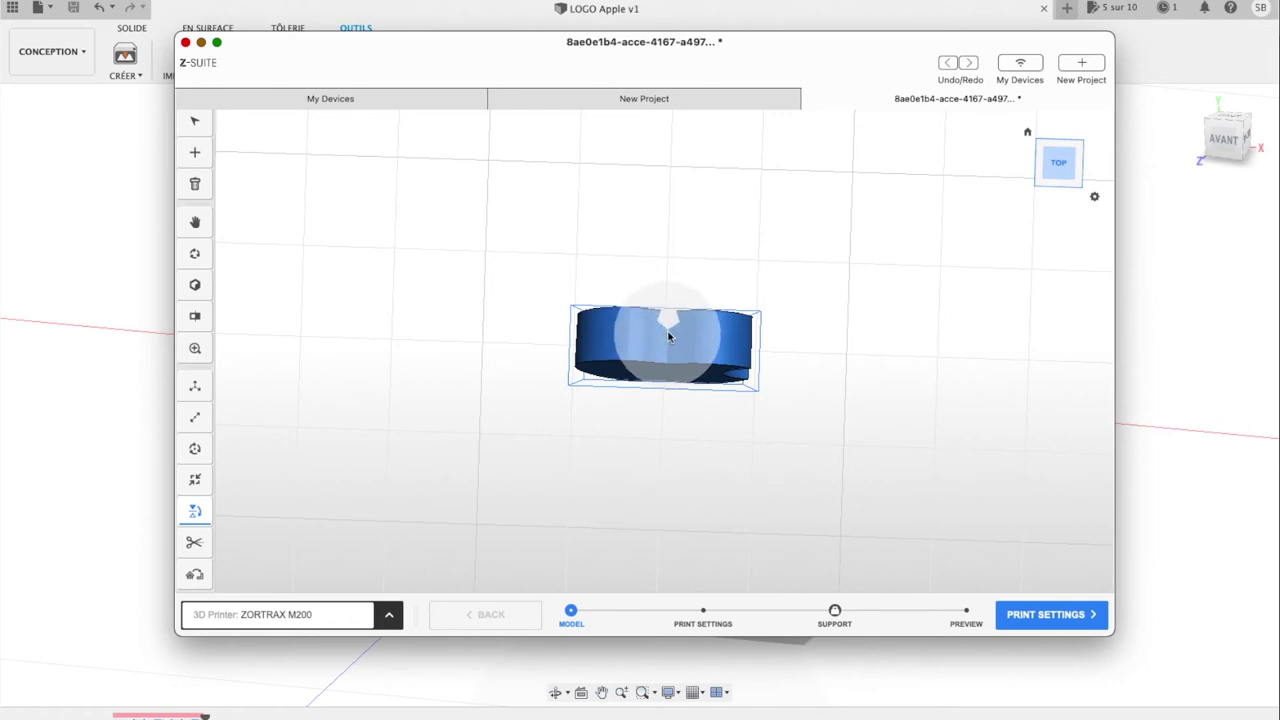
{"action": "left_click", "coordinate": [668, 337]}
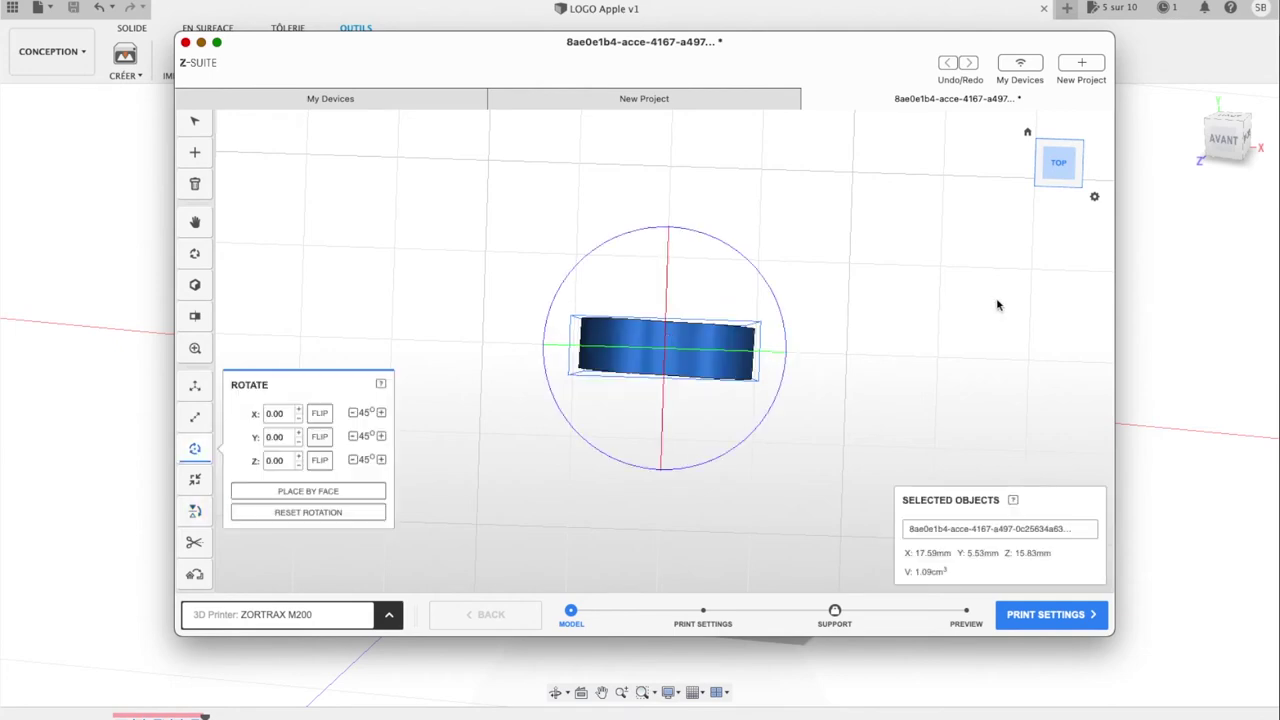
Step: Return to the home isometric view, then enlarge the Z-Suite window and move it up and left
{"action": "left_click_drag", "start_coordinate": [1052, 164], "coordinate": [1040, 92]}
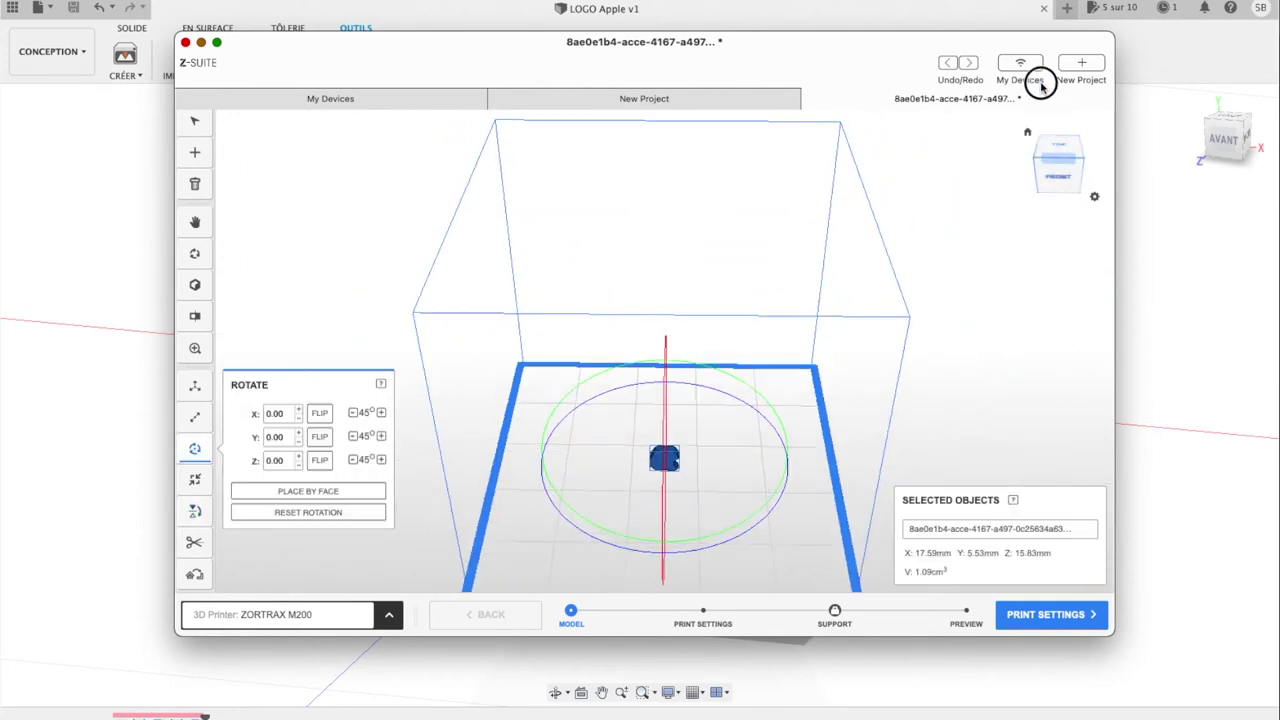
{"action": "left_click", "coordinate": [1030, 134]}
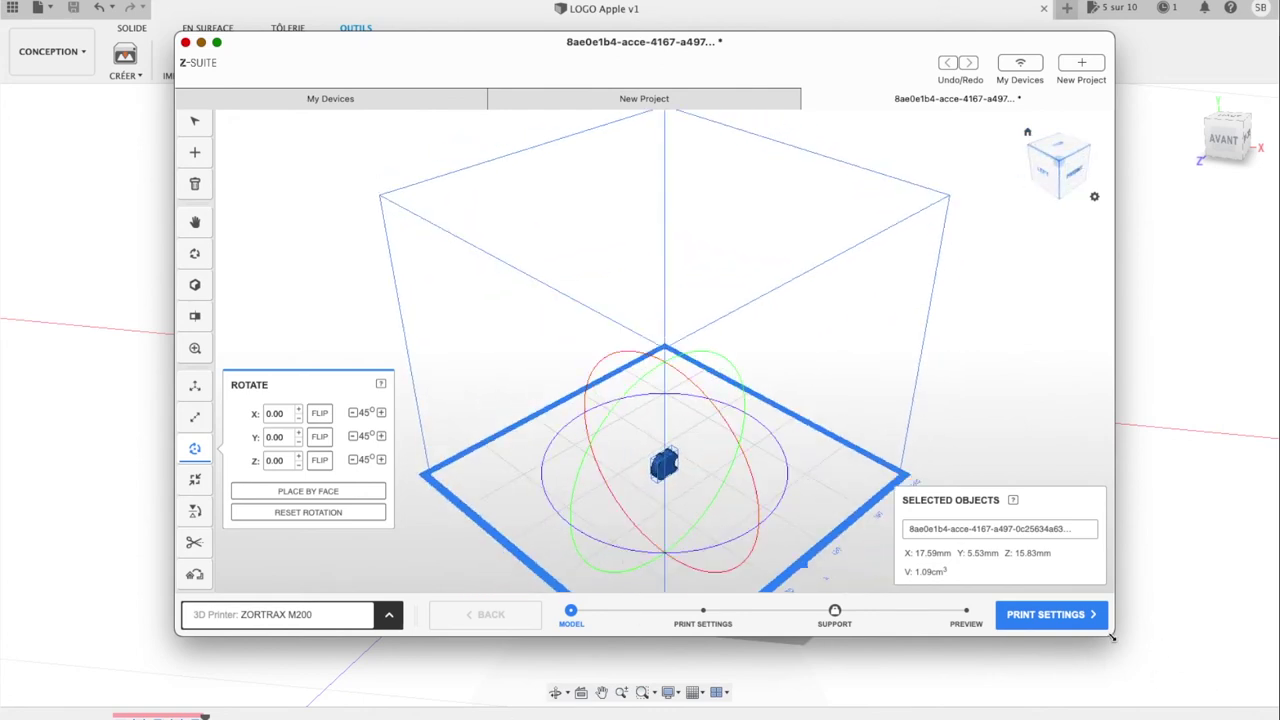
{"action": "left_click_drag", "start_coordinate": [1112, 637], "coordinate": [1214, 719]}
{"action": "scroll", "coordinate": [736, 592], "scroll_direction": "up", "scroll_amount": 5}
{"action": "scroll", "coordinate": [736, 592], "scroll_direction": "down", "scroll_amount": 4}
{"action": "scroll", "coordinate": [736, 592], "scroll_direction": "up", "scroll_amount": 1}
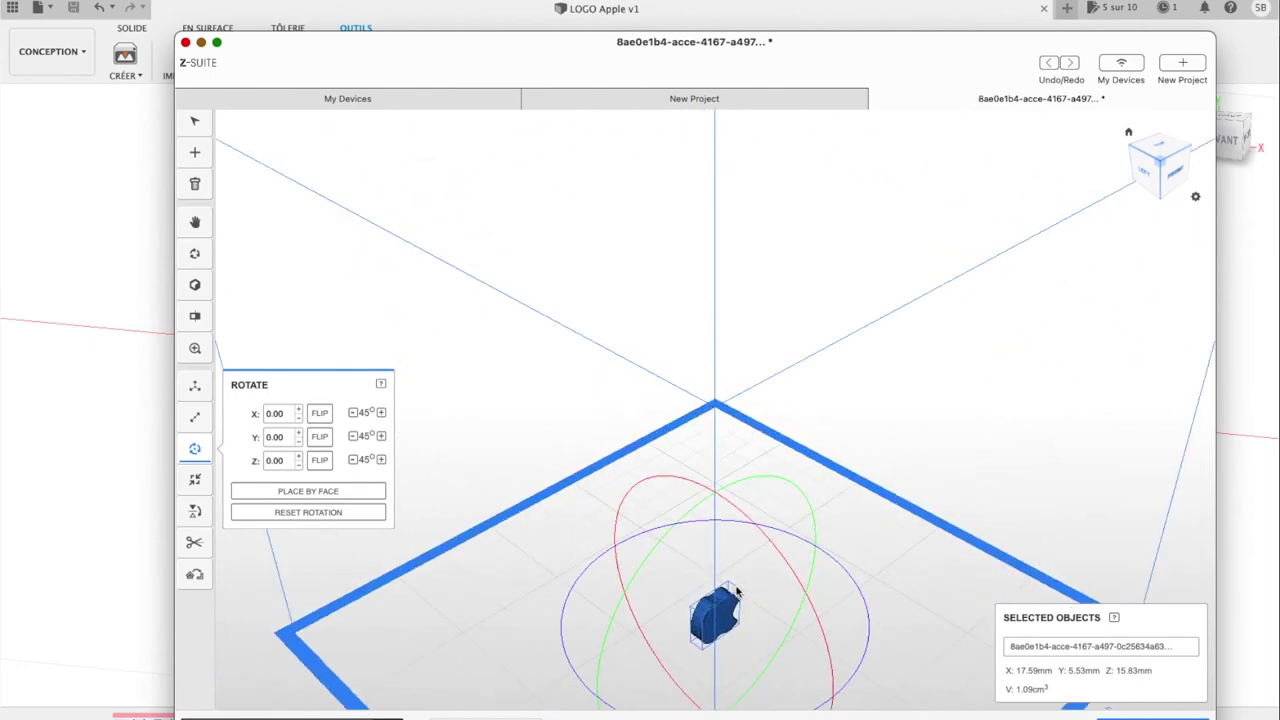
{"action": "scroll", "coordinate": [727, 237], "scroll_direction": "down", "scroll_amount": 3}
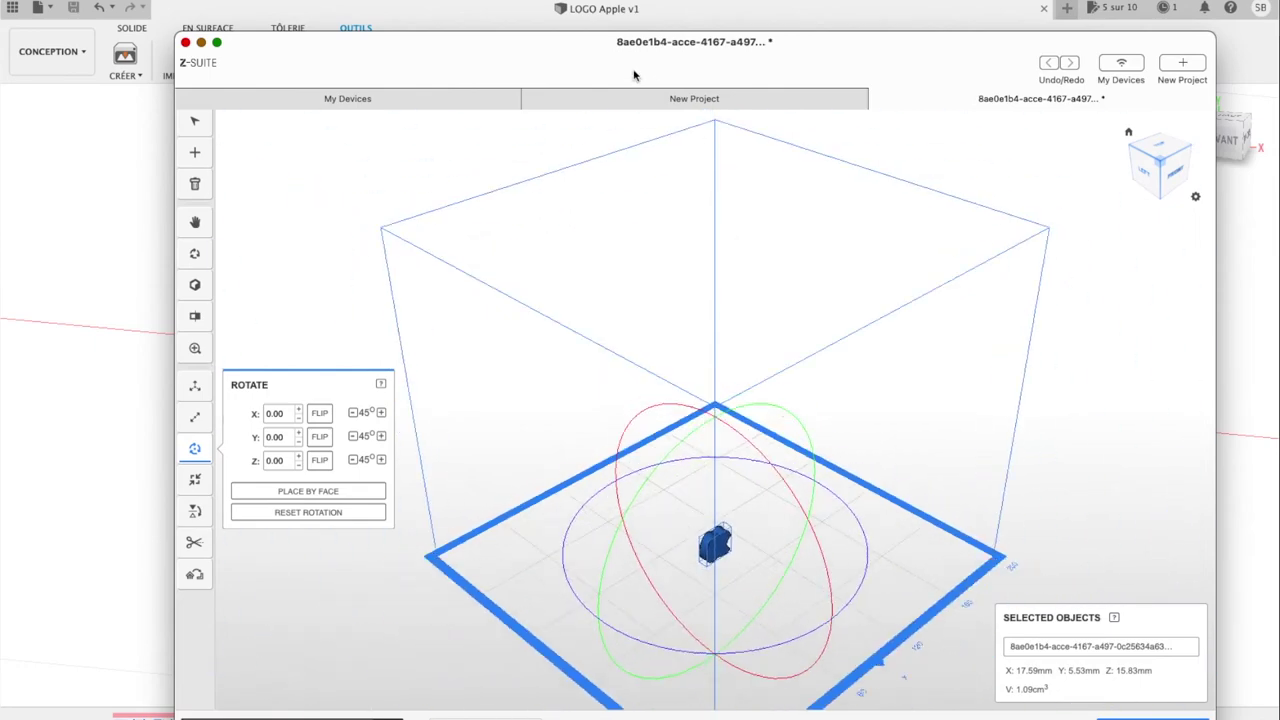
{"action": "left_click_drag", "start_coordinate": [597, 51], "coordinate": [528, 9]}
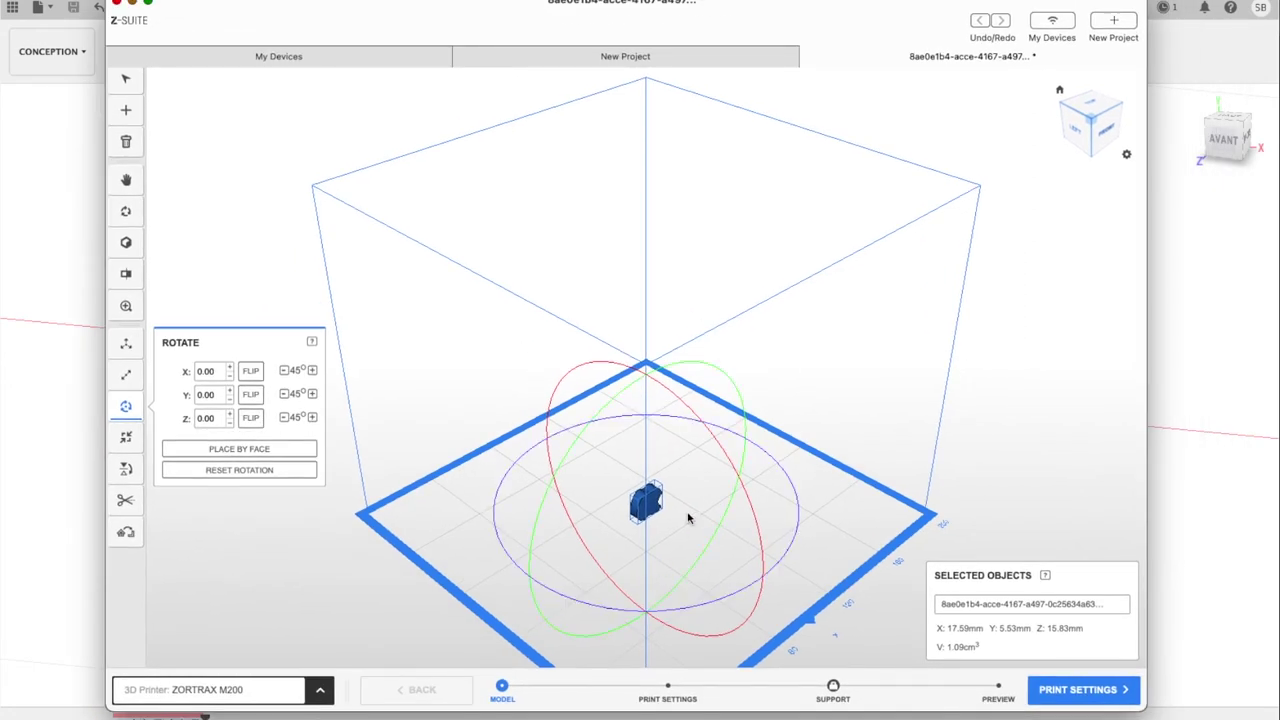
{"action": "scroll", "coordinate": [688, 518], "scroll_direction": "up", "scroll_amount": 3}
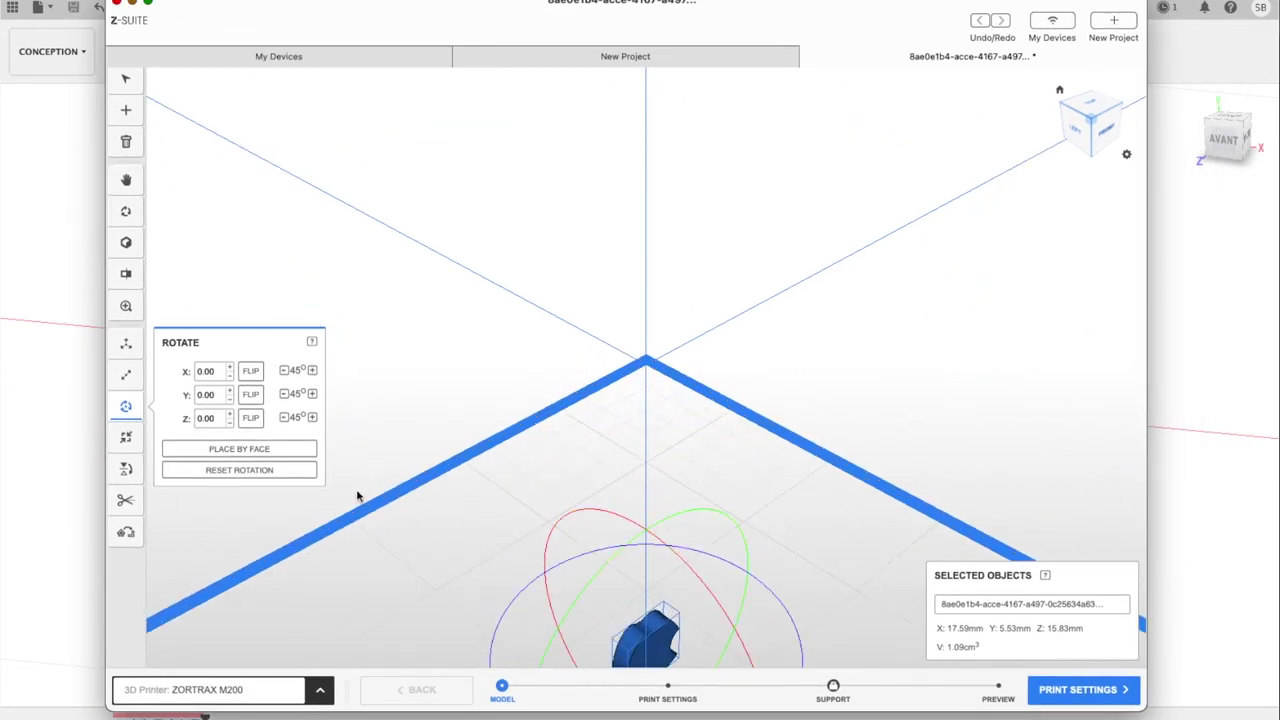
Step: Frame the whole build platform with the apple centred using the Adjust View tool
{"action": "left_click", "coordinate": [125, 179]}
{"action": "left_click_drag", "start_coordinate": [680, 470], "coordinate": [651, 314]}
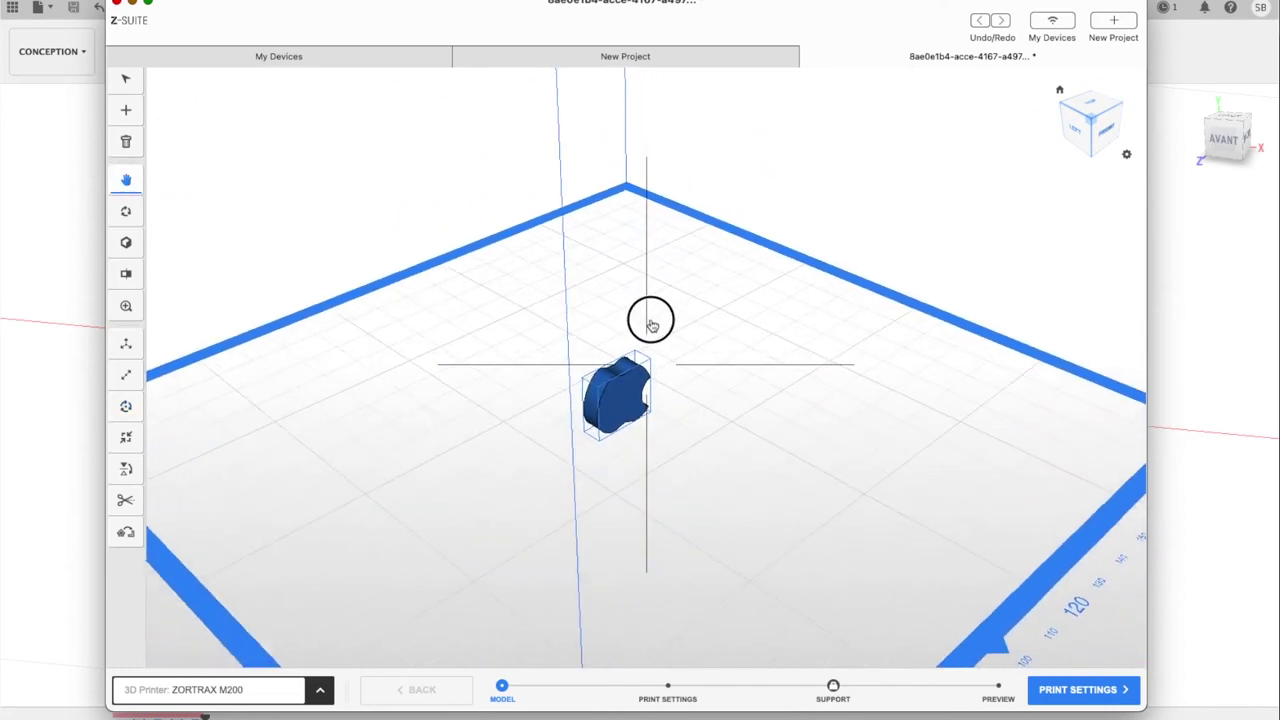
{"action": "scroll", "coordinate": [645, 358], "scroll_direction": "up", "scroll_amount": 3}
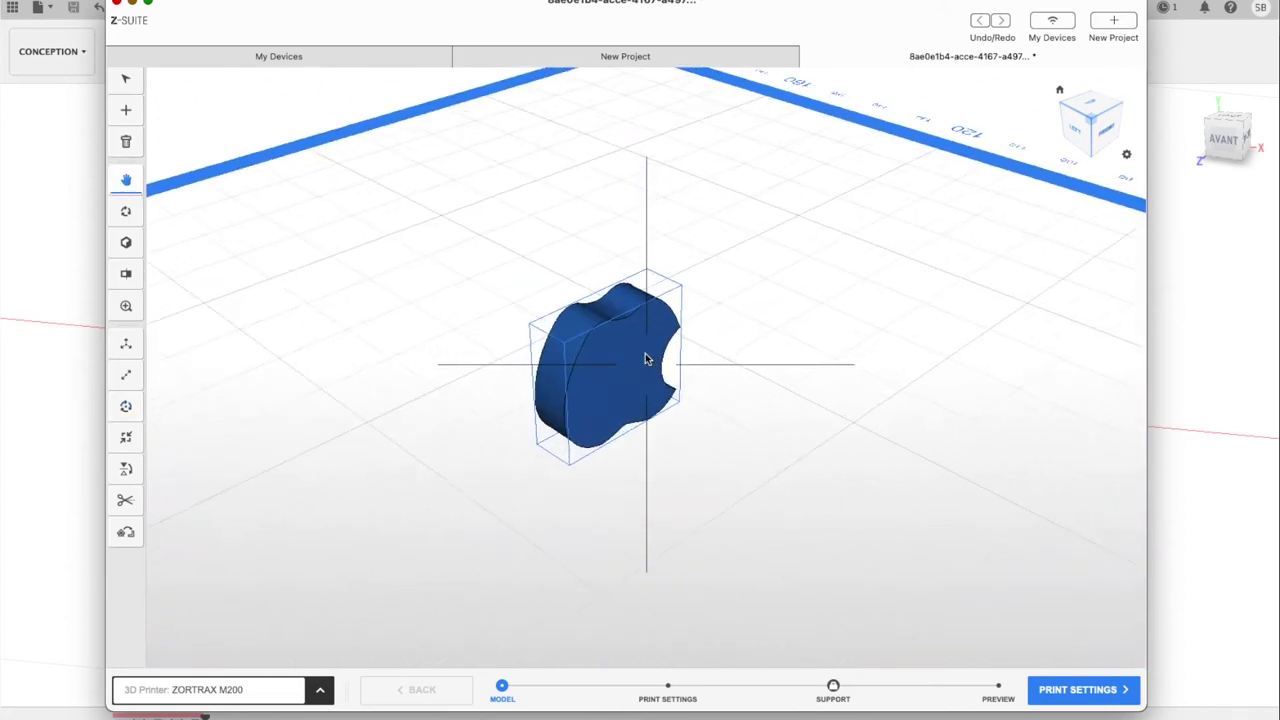
{"action": "scroll", "coordinate": [645, 358], "scroll_direction": "up", "scroll_amount": 3}
{"action": "scroll", "coordinate": [645, 358], "scroll_direction": "up", "scroll_amount": 2}
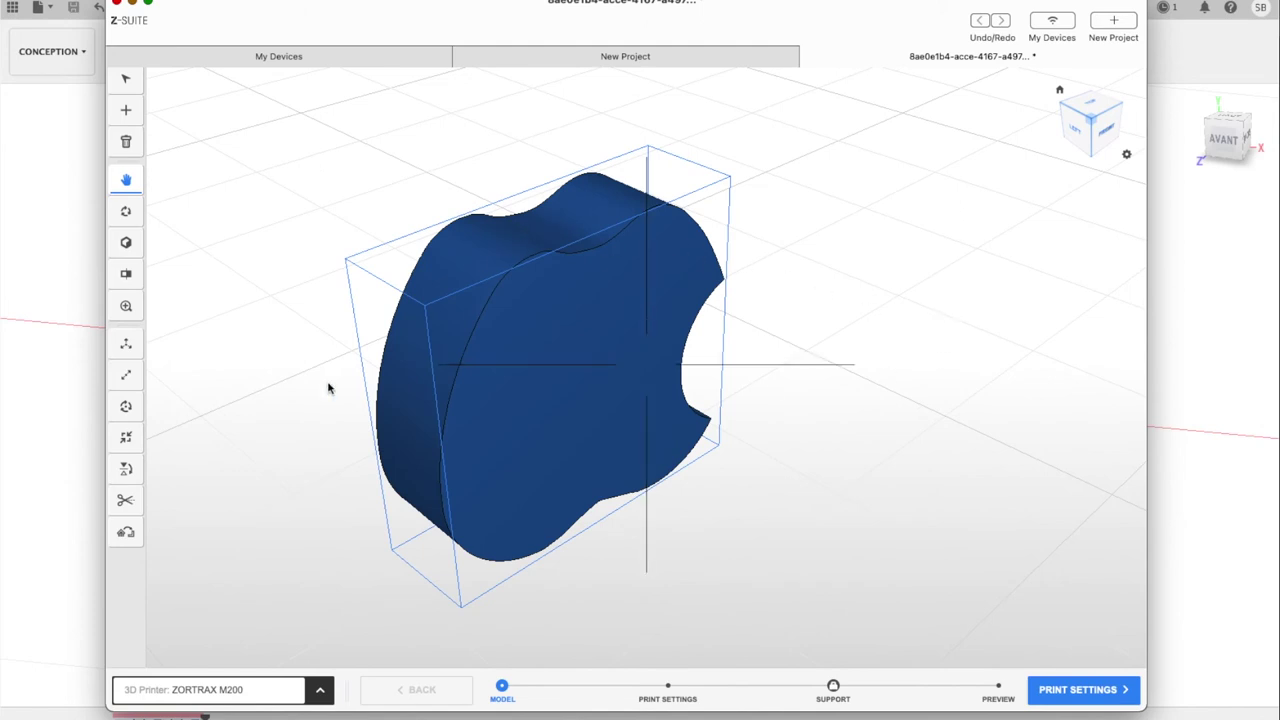
{"action": "left_click", "coordinate": [126, 180]}
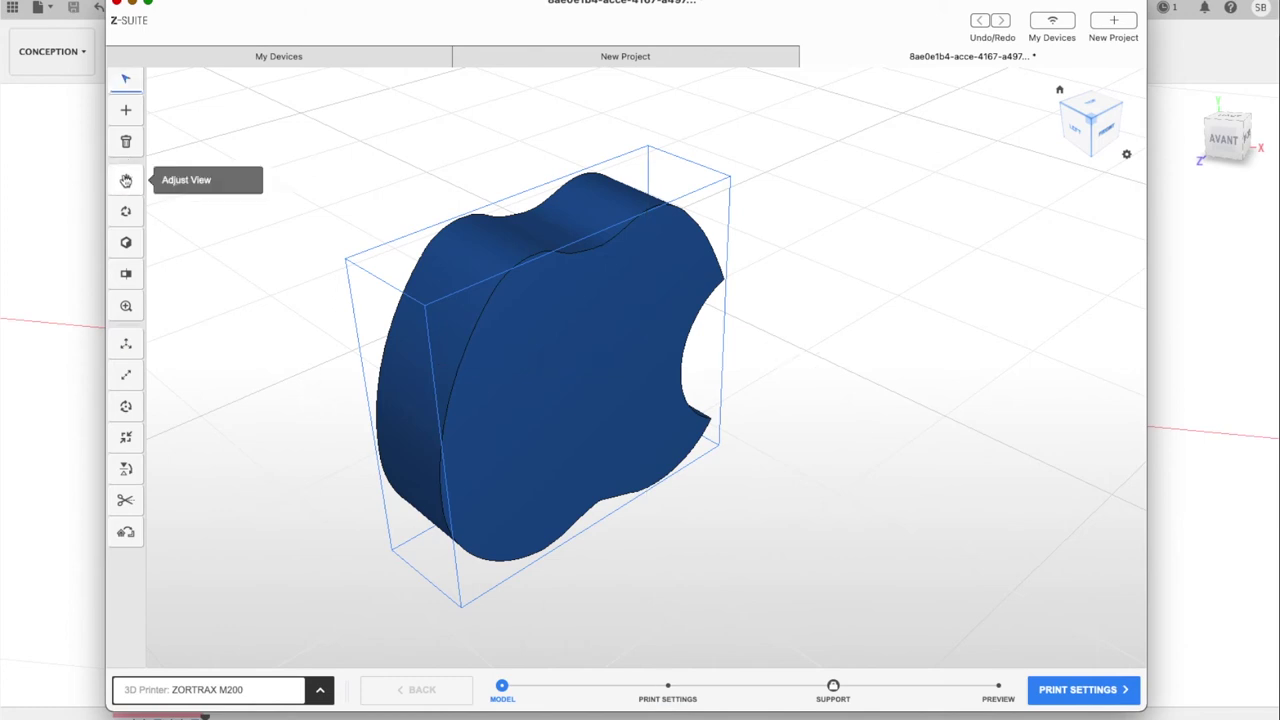
Step: Lay the apple on its top face with Place by Face and check it from the front
{"action": "left_click", "coordinate": [126, 406]}
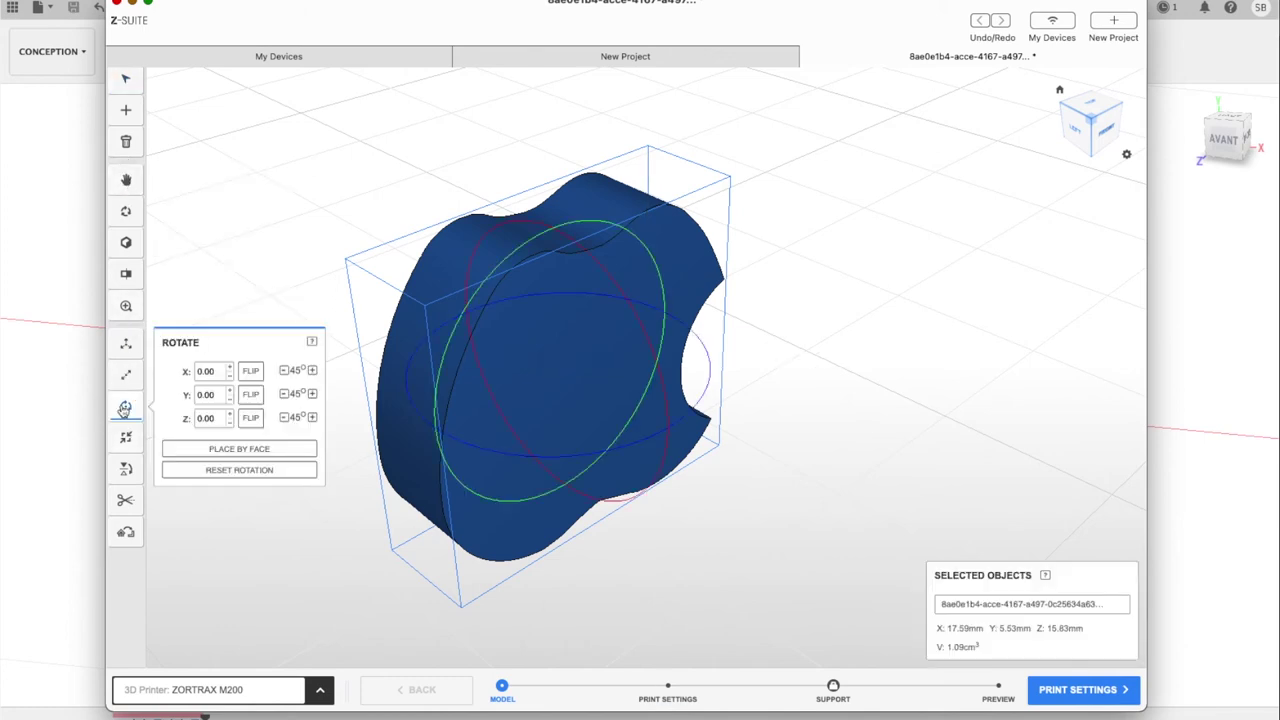
{"action": "left_click", "coordinate": [237, 449]}
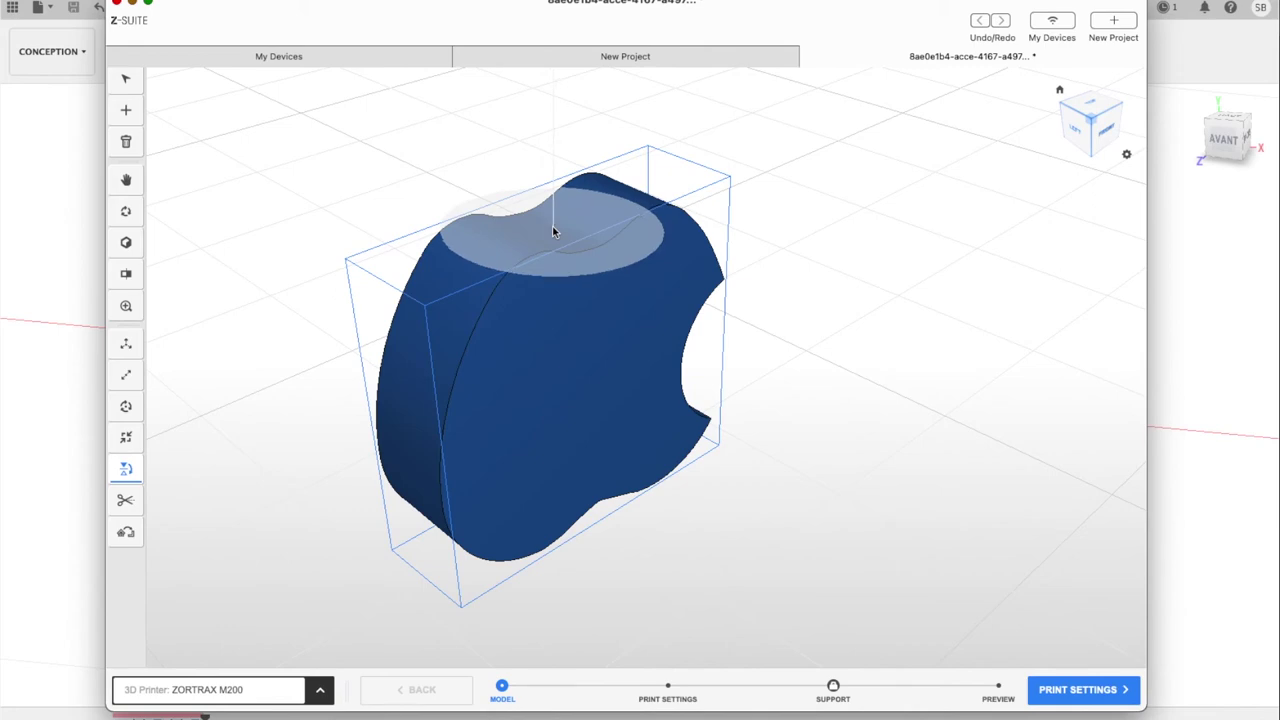
{"action": "left_click", "coordinate": [553, 231]}
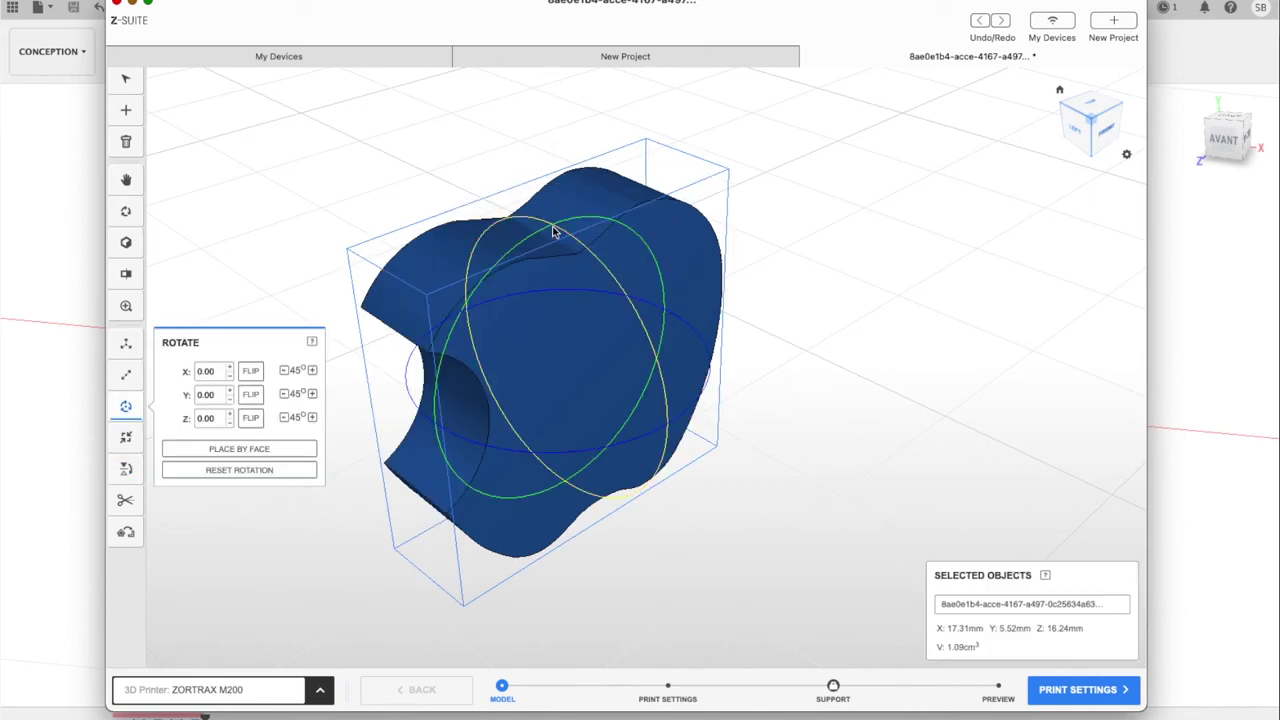
{"action": "left_click", "coordinate": [1060, 90]}
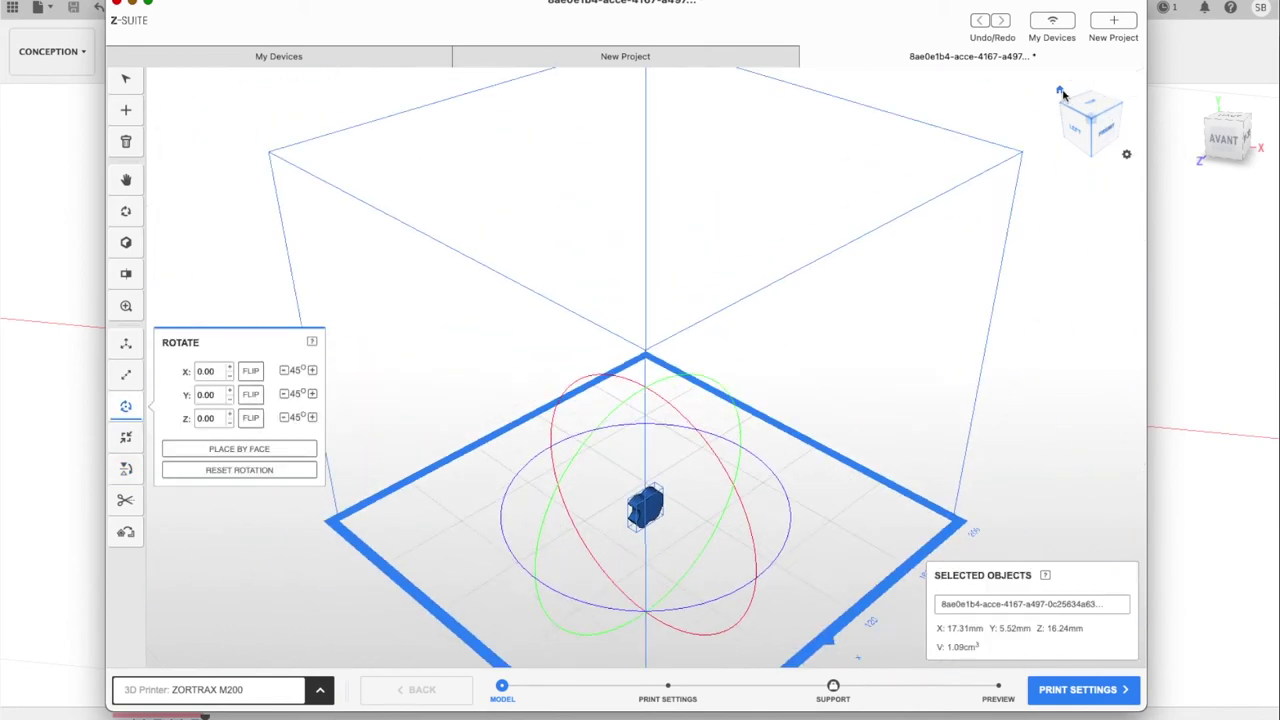
{"action": "left_click_drag", "start_coordinate": [1064, 96], "coordinate": [1108, 135]}
{"action": "left_click", "coordinate": [1108, 135]}
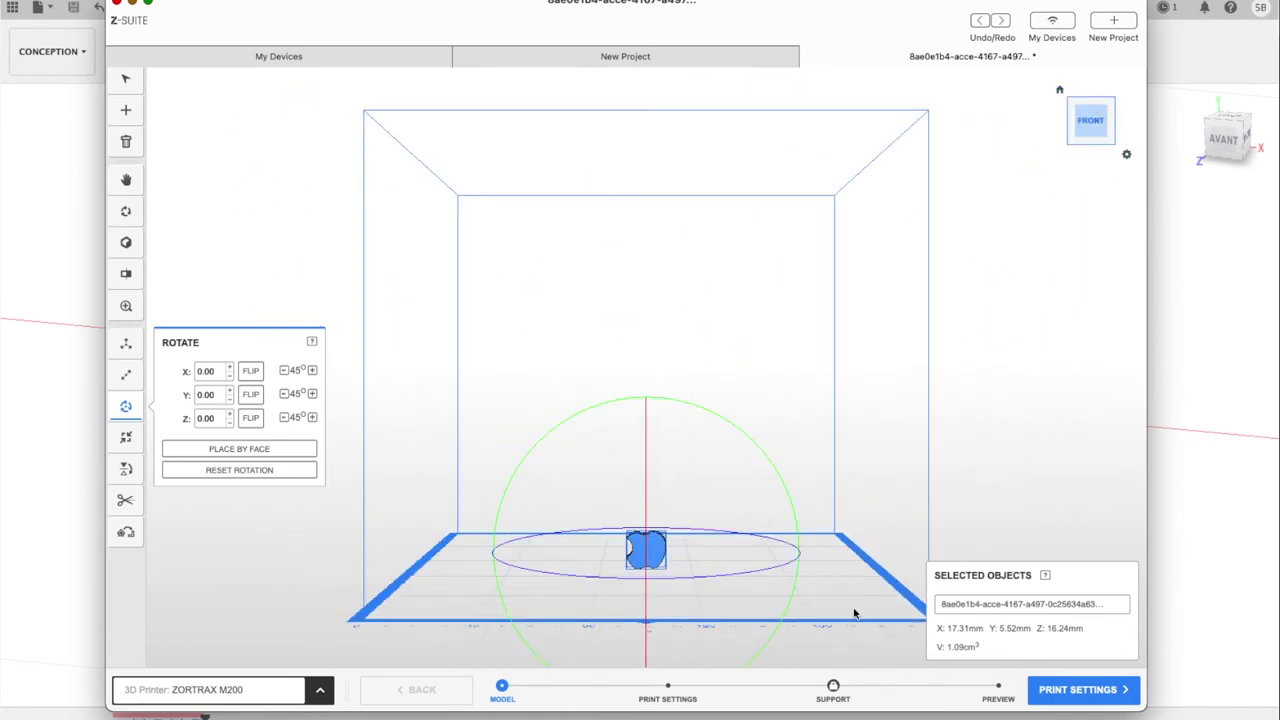
{"action": "left_click", "coordinate": [1087, 690]}
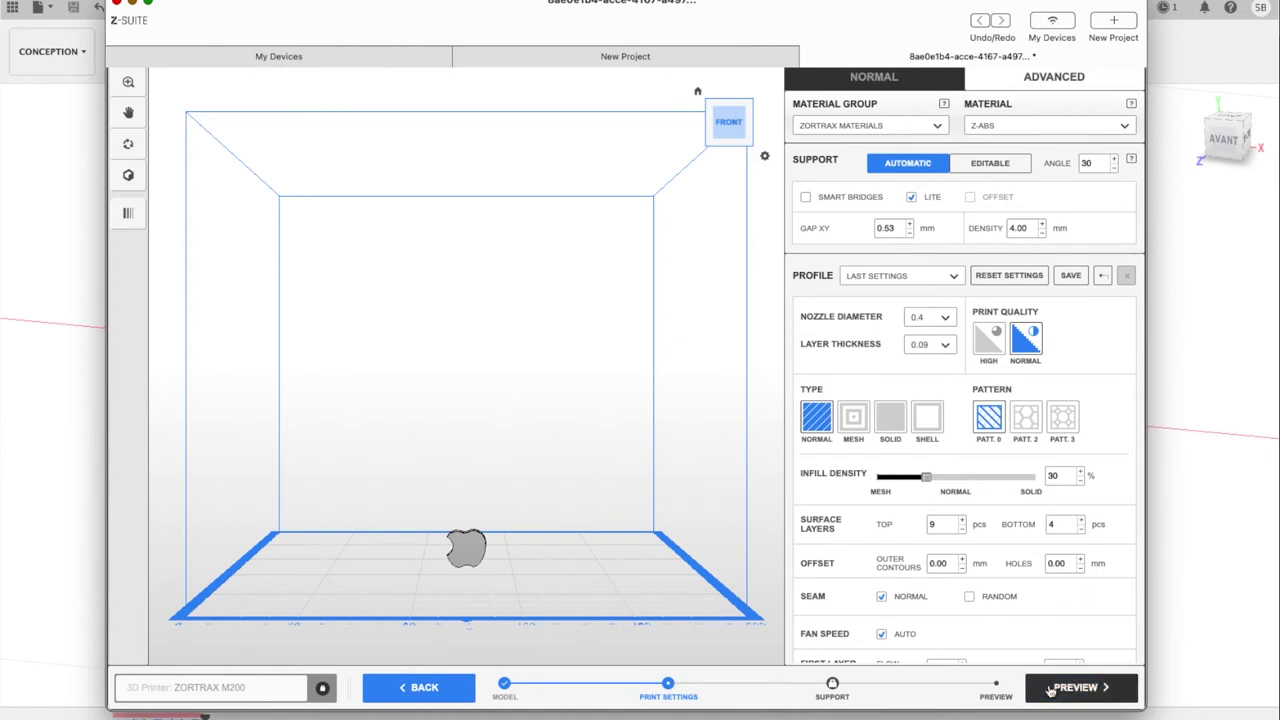
Step: Switch Support from Automatic to Editable and proceed to the Support stage
{"action": "left_click", "coordinate": [995, 165]}
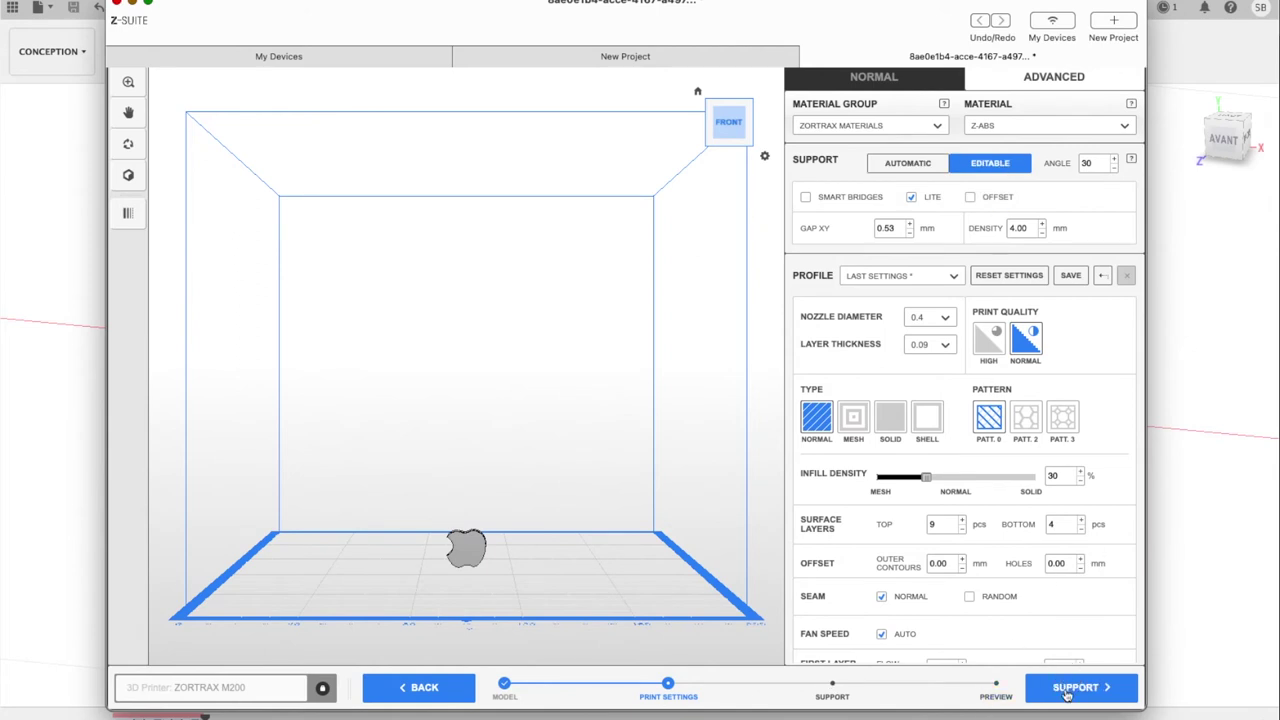
{"action": "left_click", "coordinate": [1067, 697]}
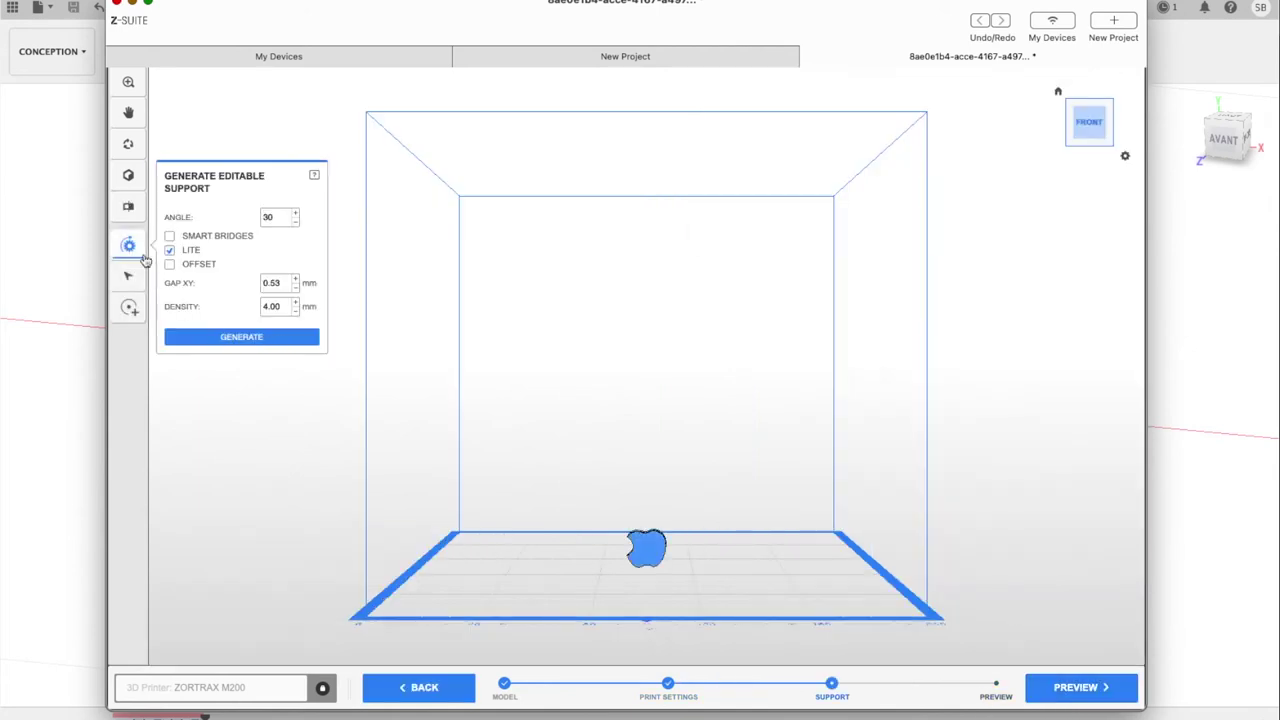
Step: Generate the editable supports and slice the apple, estimating 0h 19m and 0.54 m of material
{"action": "left_click", "coordinate": [258, 340]}
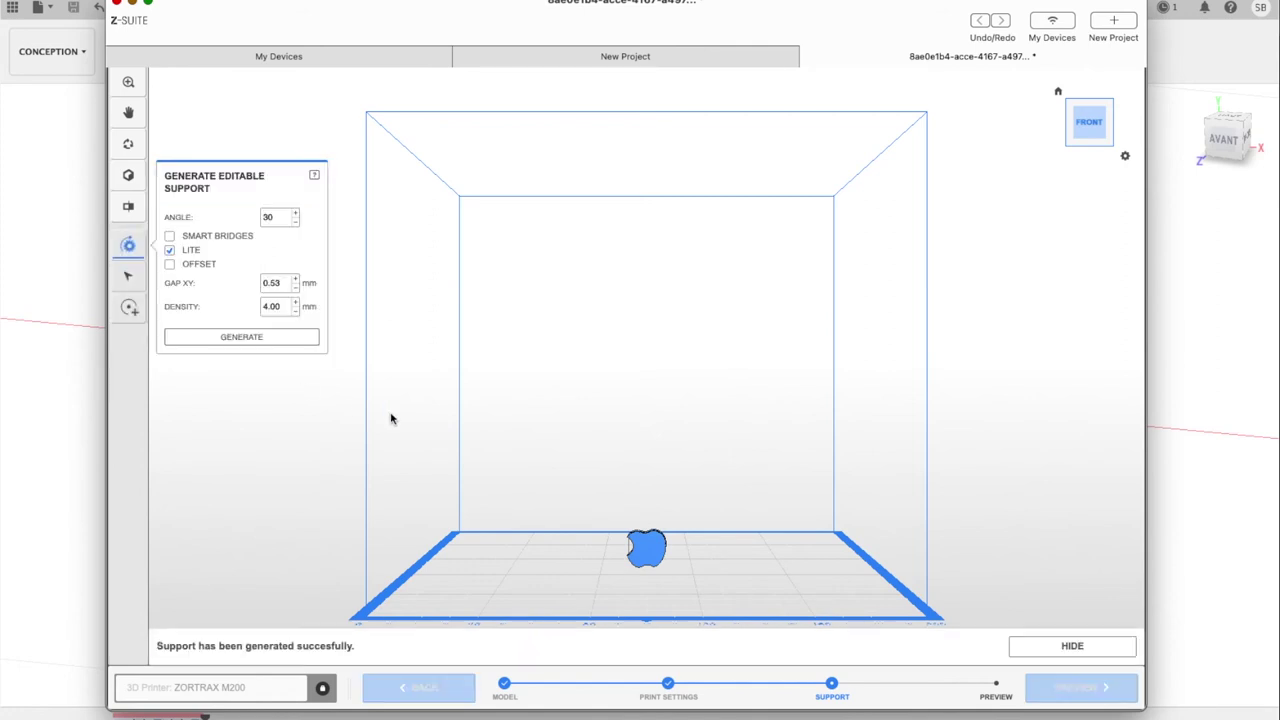
{"action": "left_click", "coordinate": [241, 340]}
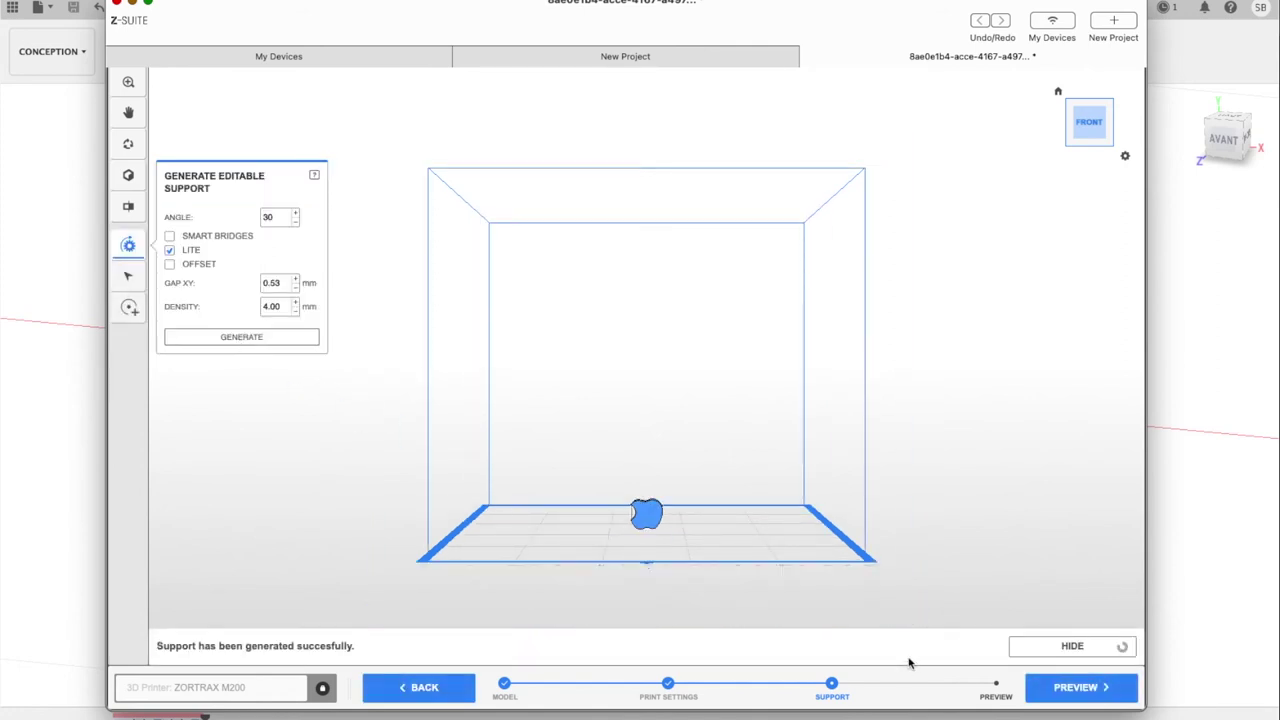
{"action": "left_click", "coordinate": [1070, 689]}
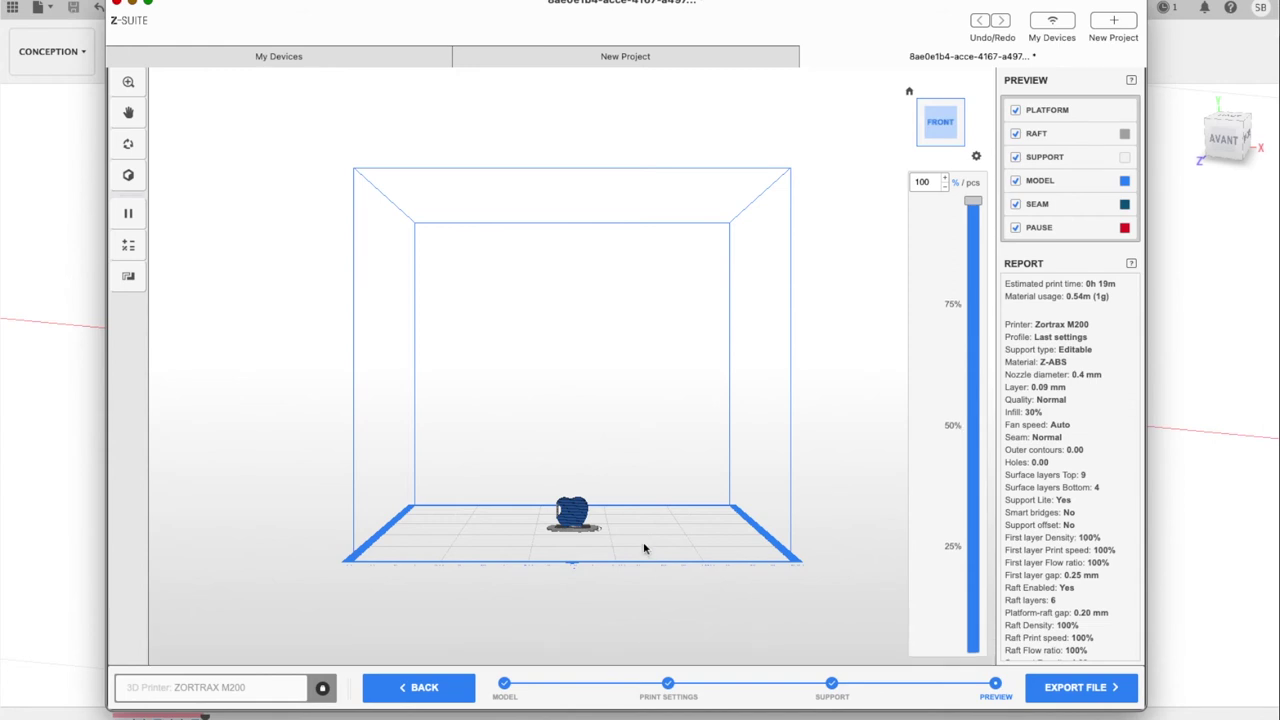
Step: Pan the model higher and limit the layer preview to the lowest 15% (0h 4m, 0.26 m)
{"action": "left_click", "coordinate": [128, 112]}
{"action": "left_click_drag", "start_coordinate": [607, 490], "coordinate": [600, 360]}
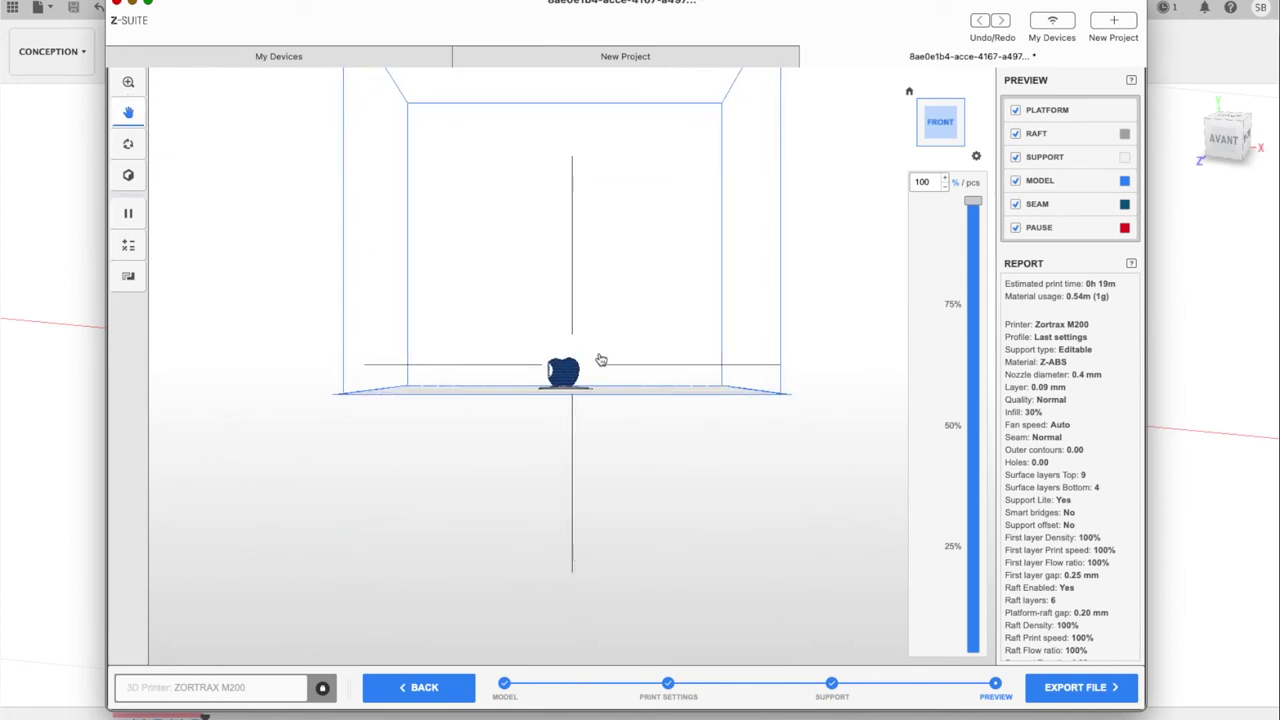
{"action": "scroll", "coordinate": [588, 370], "scroll_direction": "up", "scroll_amount": 5}
{"action": "scroll", "coordinate": [588, 370], "scroll_direction": "up", "scroll_amount": 5}
{"action": "scroll", "coordinate": [588, 370], "scroll_direction": "down", "scroll_amount": 1}
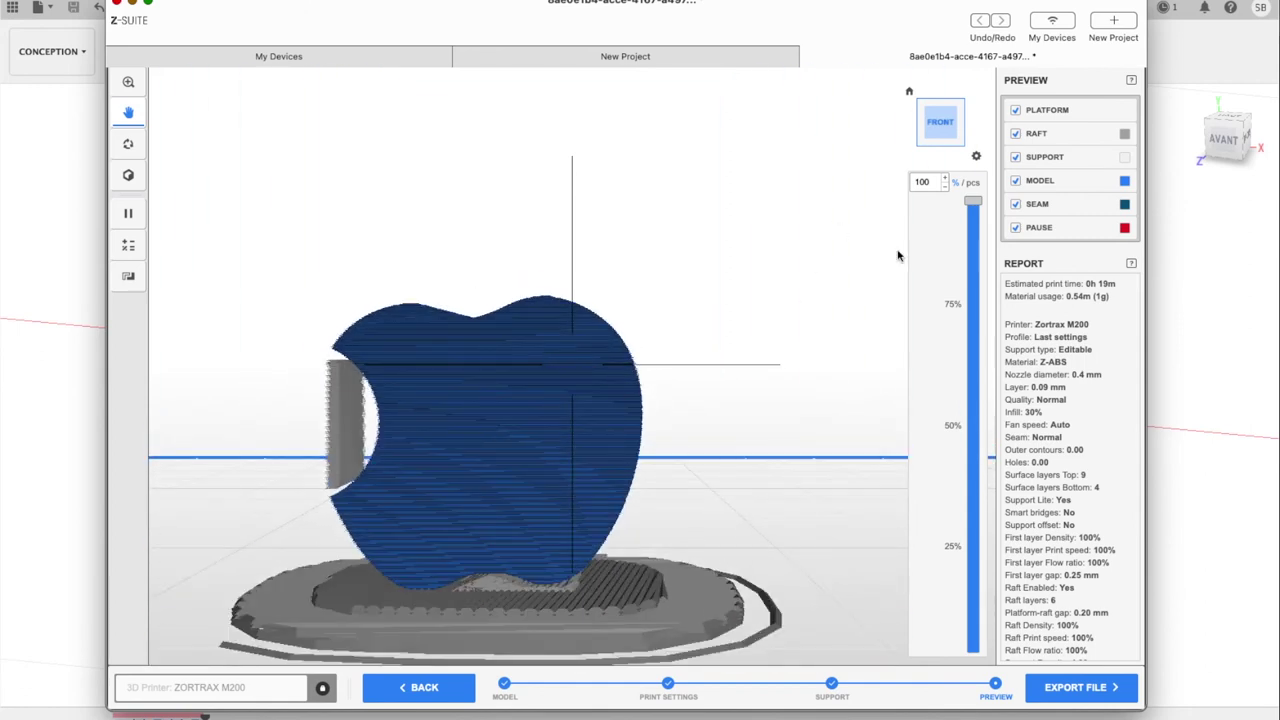
{"action": "mouse_move", "coordinate": [973, 202]}
{"action": "left_mouse_down"}
{"action": "mouse_move", "coordinate": [986, 674]}
{"action": "mouse_move", "coordinate": [971, 620]}
{"action": "mouse_move", "coordinate": [979, 190]}
{"action": "left_mouse_up"}
{"action": "mouse_move", "coordinate": [973, 202]}
{"action": "left_mouse_down"}
{"action": "mouse_move", "coordinate": [972, 636]}
{"action": "mouse_move", "coordinate": [971, 582]}
{"action": "left_mouse_up"}
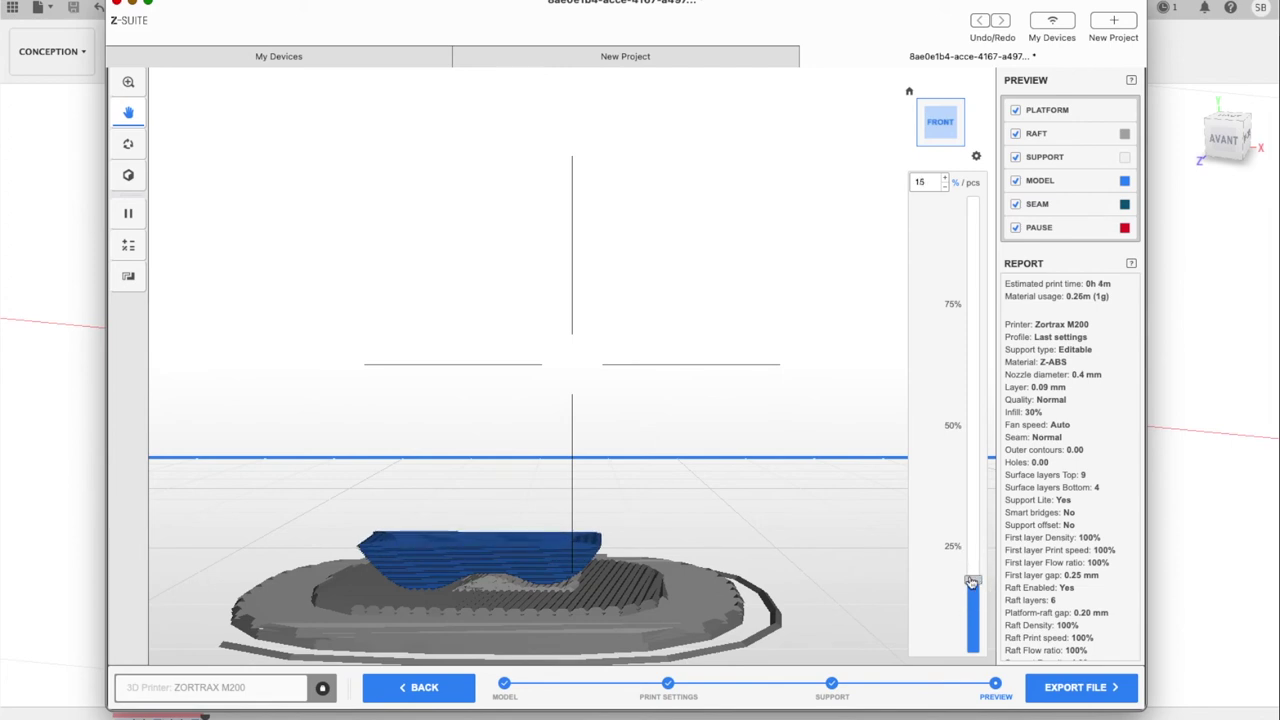
Step: Insert pauses at the 15%, 30% and 45% layers of the sliced apple
{"action": "left_click", "coordinate": [128, 218]}
{"action": "left_click", "coordinate": [200, 228]}
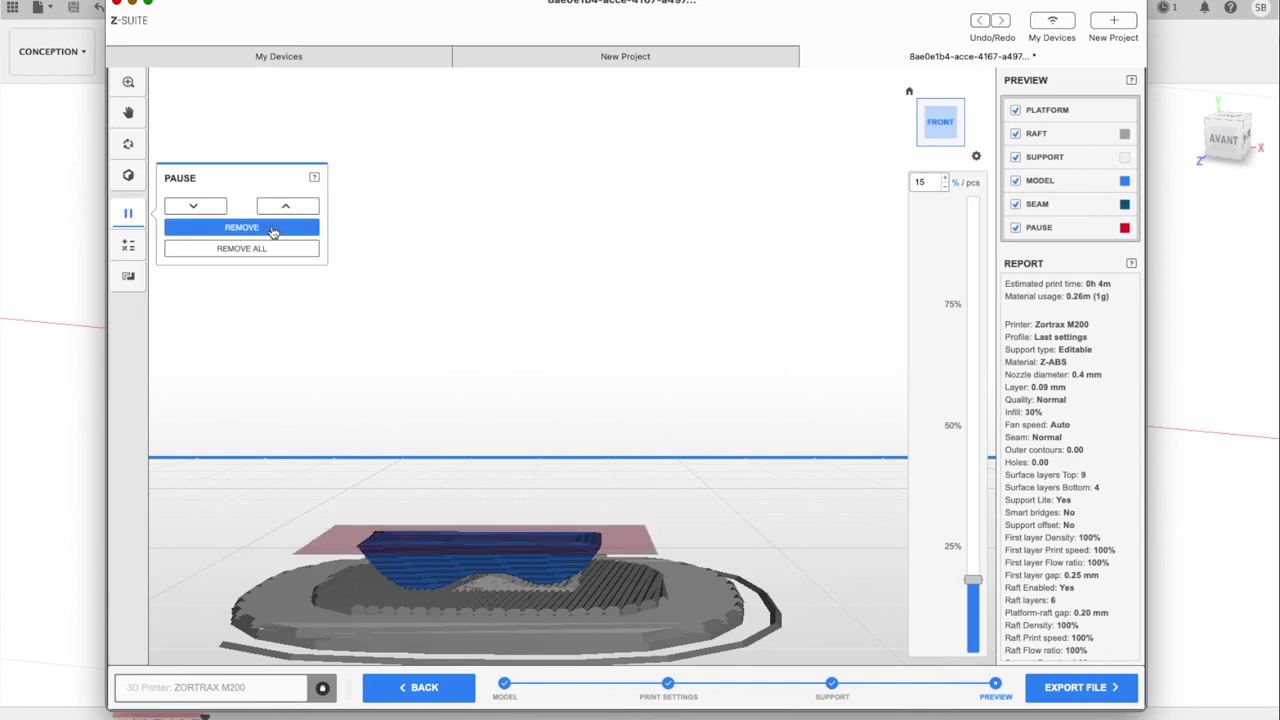
{"action": "left_click_drag", "start_coordinate": [974, 580], "coordinate": [982, 513]}
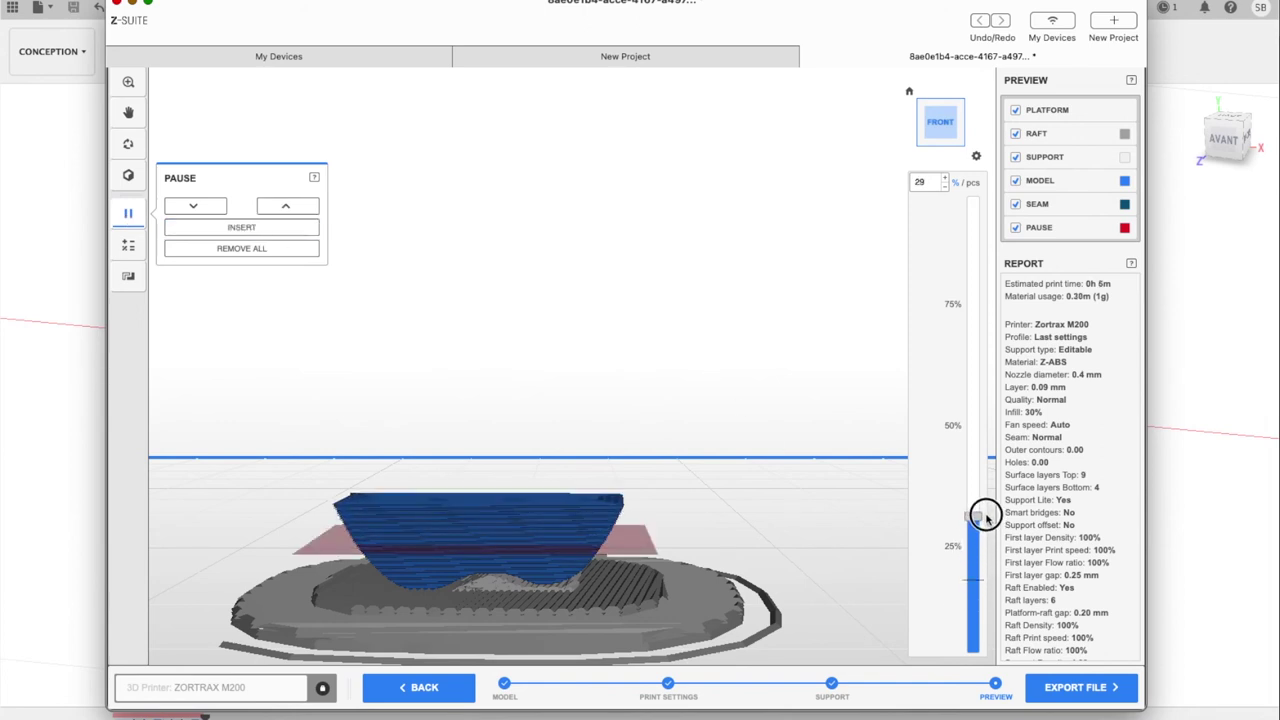
{"action": "scroll", "coordinate": [664, 434], "scroll_direction": "down", "scroll_amount": 2}
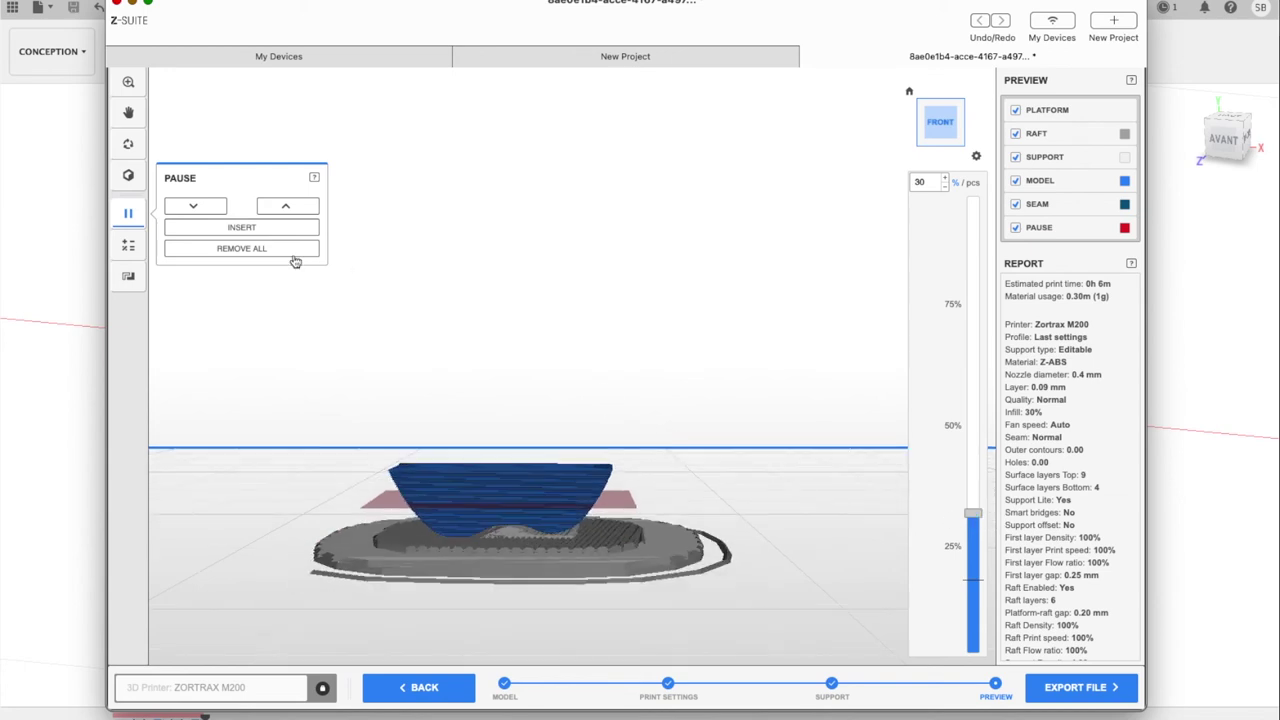
{"action": "left_click", "coordinate": [241, 227]}
{"action": "left_click_drag", "start_coordinate": [974, 514], "coordinate": [975, 452]}
{"action": "scroll", "coordinate": [573, 325], "scroll_direction": "down", "scroll_amount": 2}
{"action": "left_click", "coordinate": [280, 227]}
Step: Add pauses at the 60%, 75% and 90% layers, then return the preview to 100%
{"action": "scroll", "coordinate": [597, 362], "scroll_direction": "up", "scroll_amount": 3}
{"action": "scroll", "coordinate": [600, 363], "scroll_direction": "up", "scroll_amount": 3}
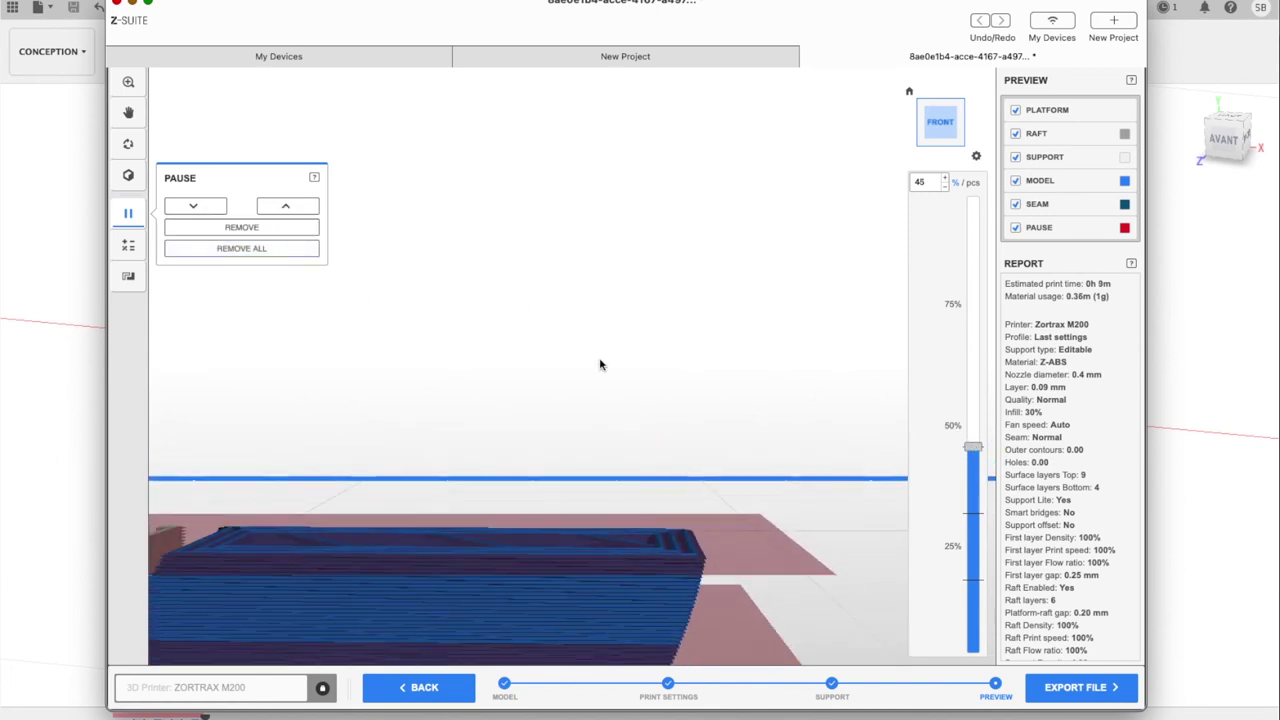
{"action": "left_click_drag", "start_coordinate": [974, 452], "coordinate": [977, 378]}
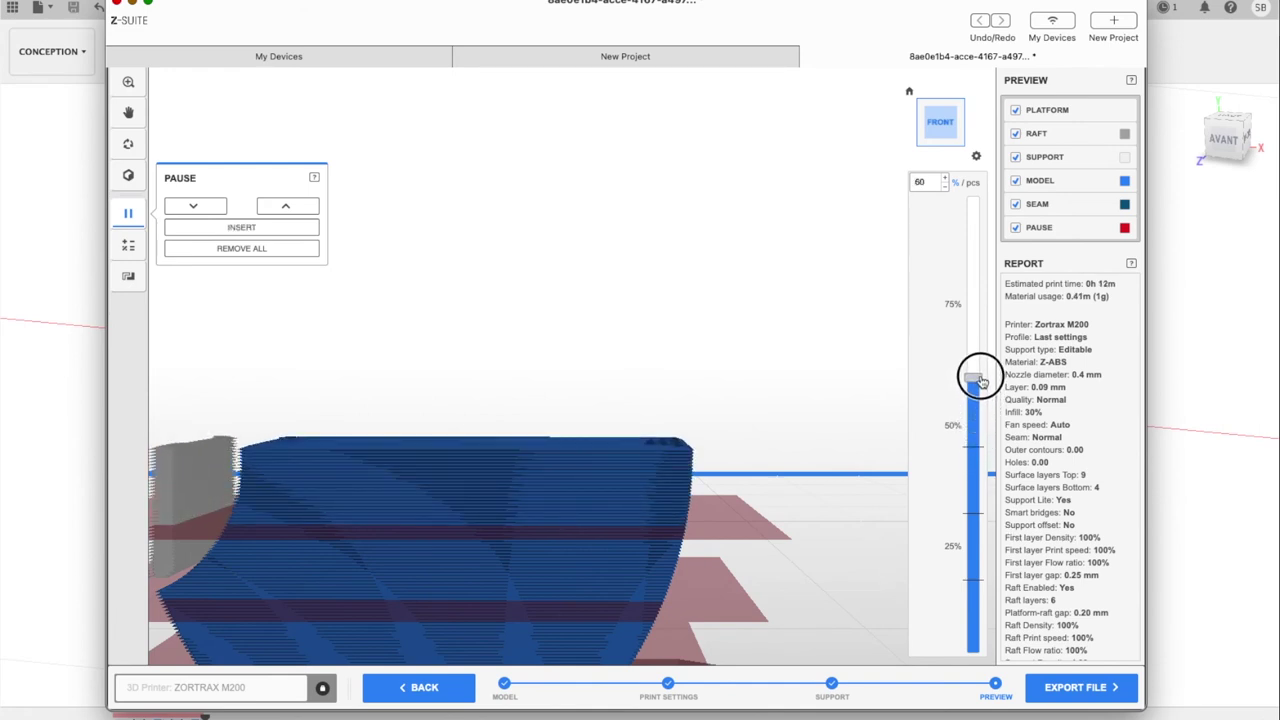
{"action": "left_click", "coordinate": [204, 231]}
{"action": "left_click_drag", "start_coordinate": [973, 379], "coordinate": [975, 309]}
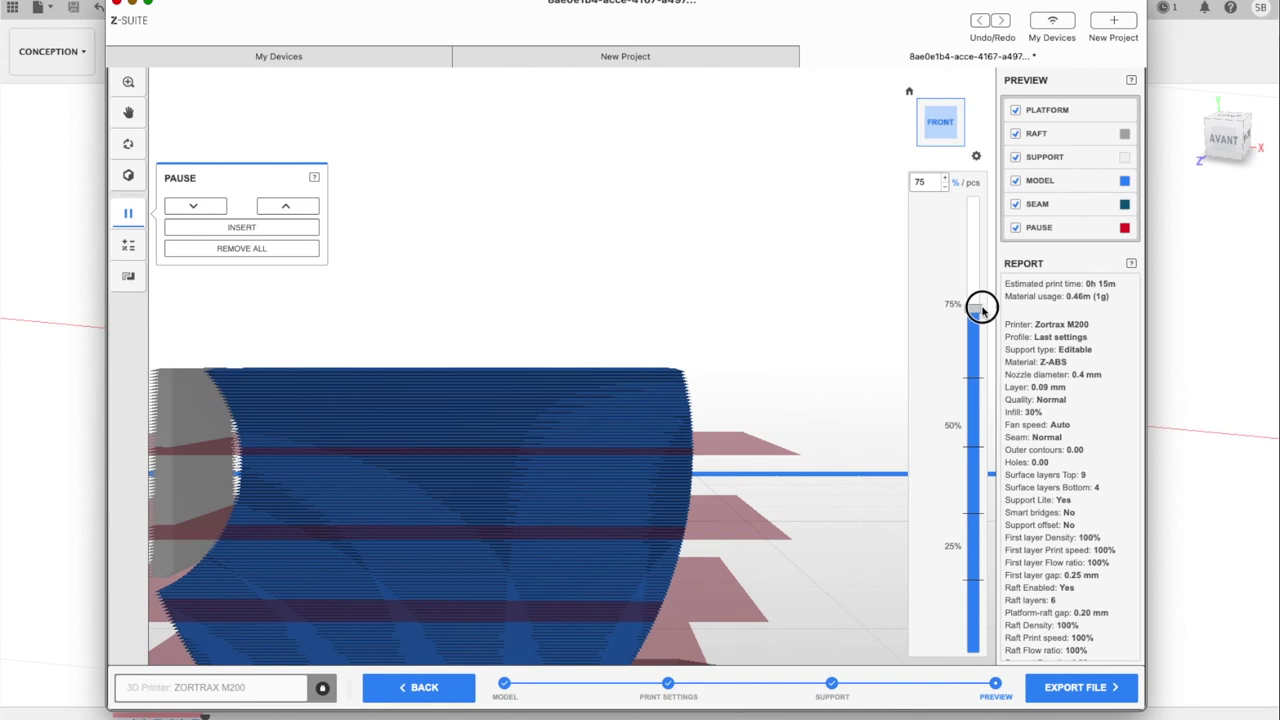
{"action": "left_click", "coordinate": [278, 228]}
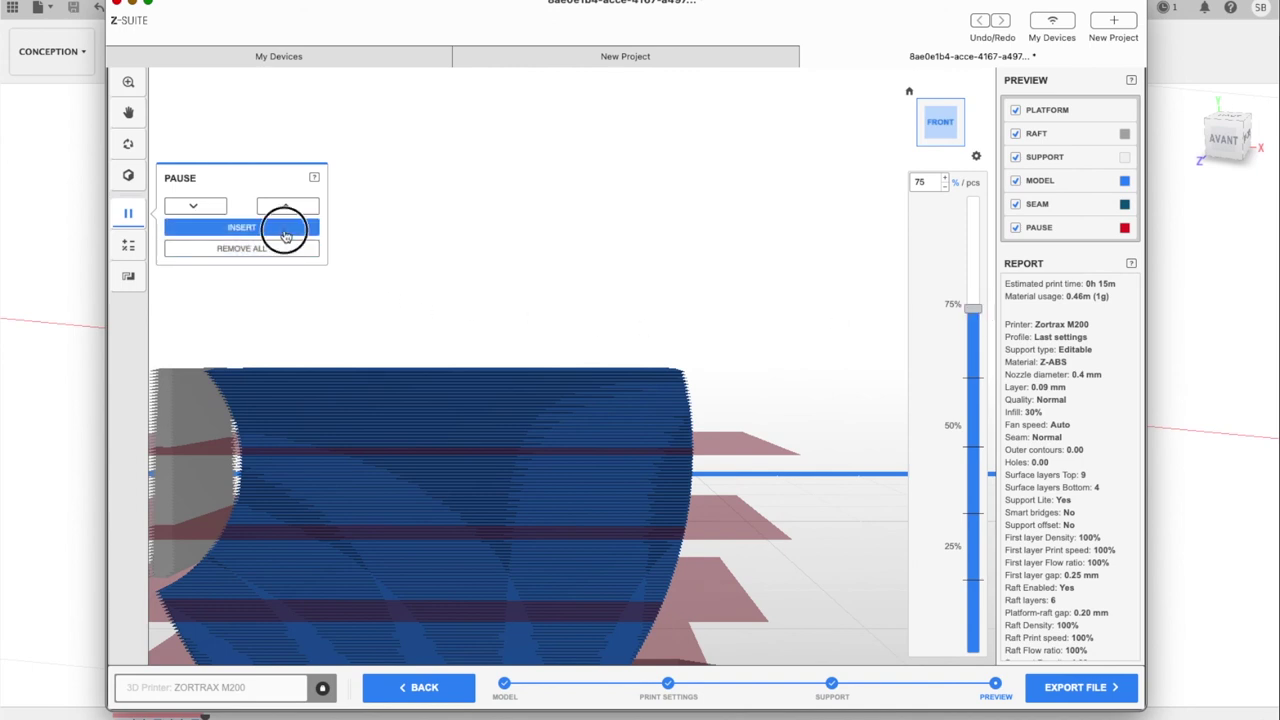
{"action": "left_click_drag", "start_coordinate": [973, 308], "coordinate": [973, 246]}
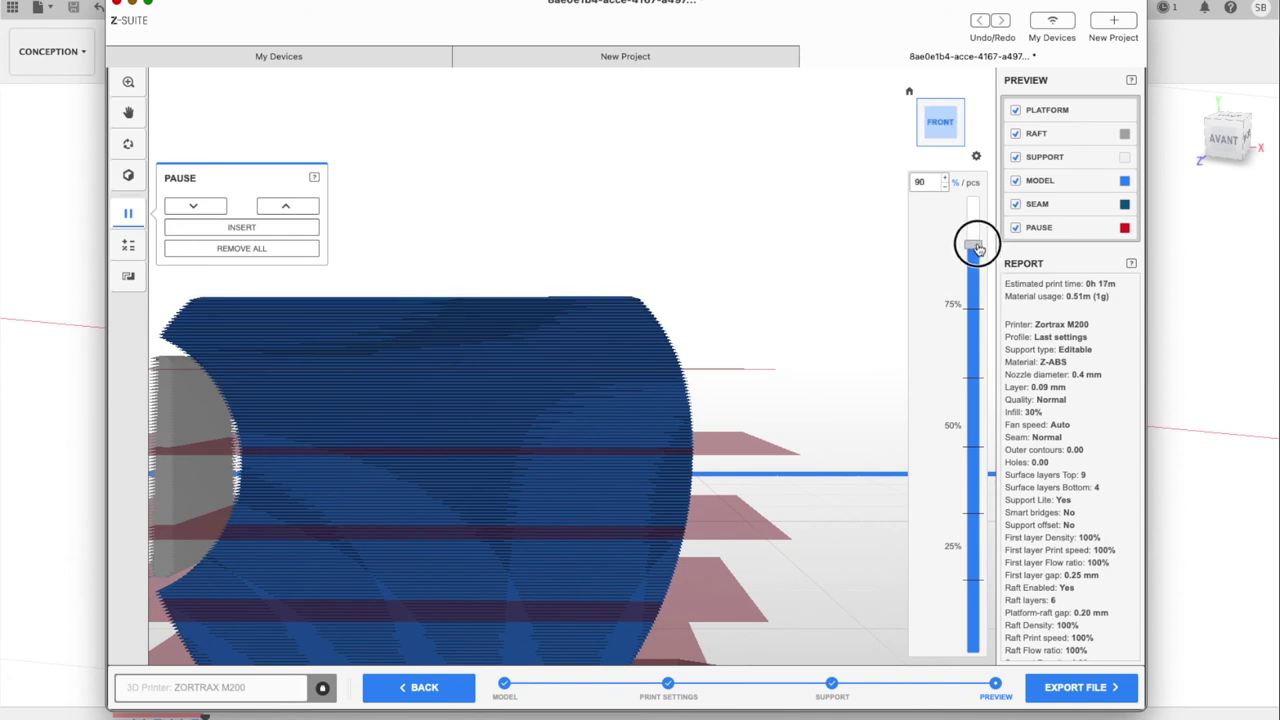
{"action": "left_click", "coordinate": [241, 227]}
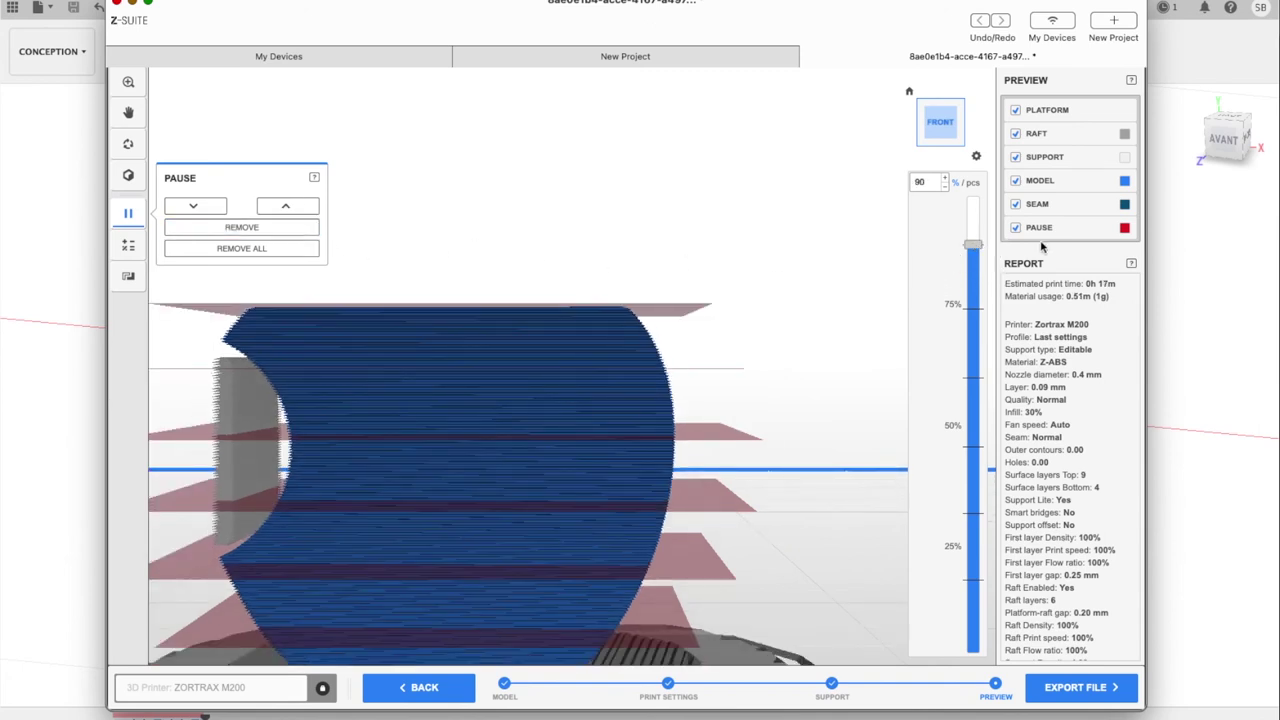
{"action": "left_click_drag", "start_coordinate": [973, 246], "coordinate": [973, 199]}
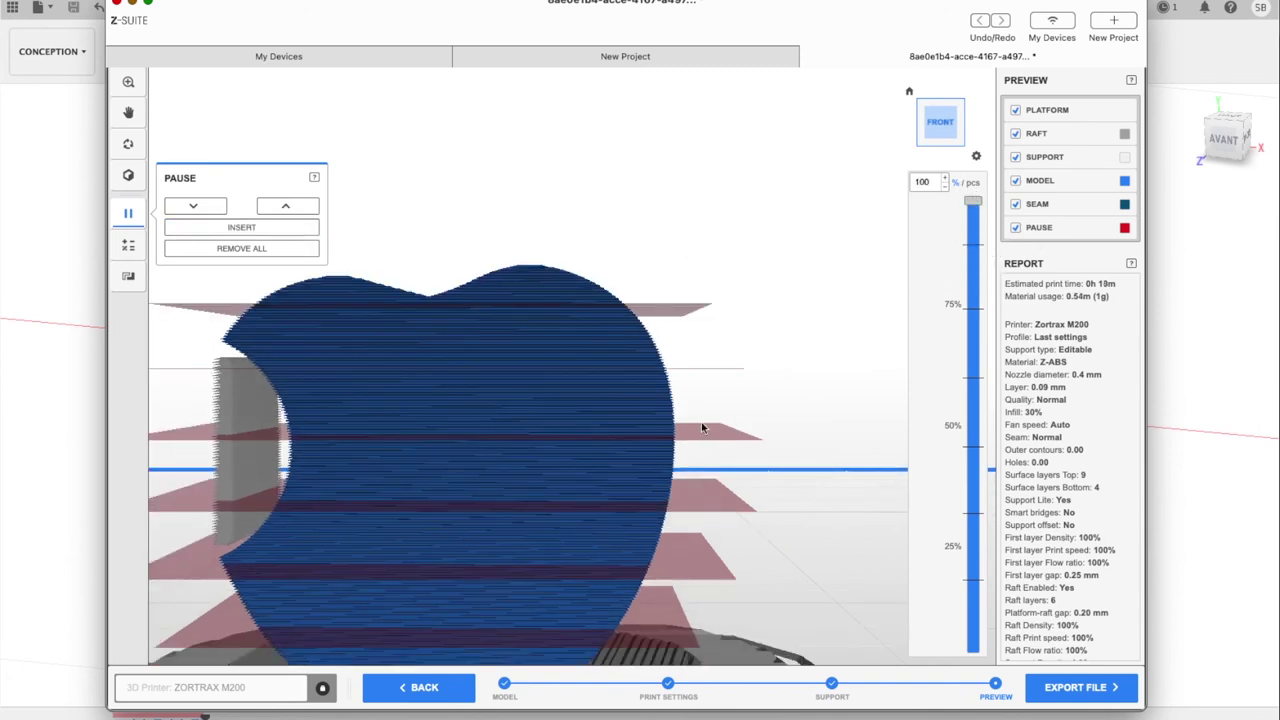
{"action": "scroll", "coordinate": [701, 422], "scroll_direction": "up", "scroll_amount": 2}
{"action": "scroll", "coordinate": [701, 425], "scroll_direction": "down", "scroll_amount": 4}
{"action": "scroll", "coordinate": [701, 428], "scroll_direction": "down", "scroll_amount": 1}
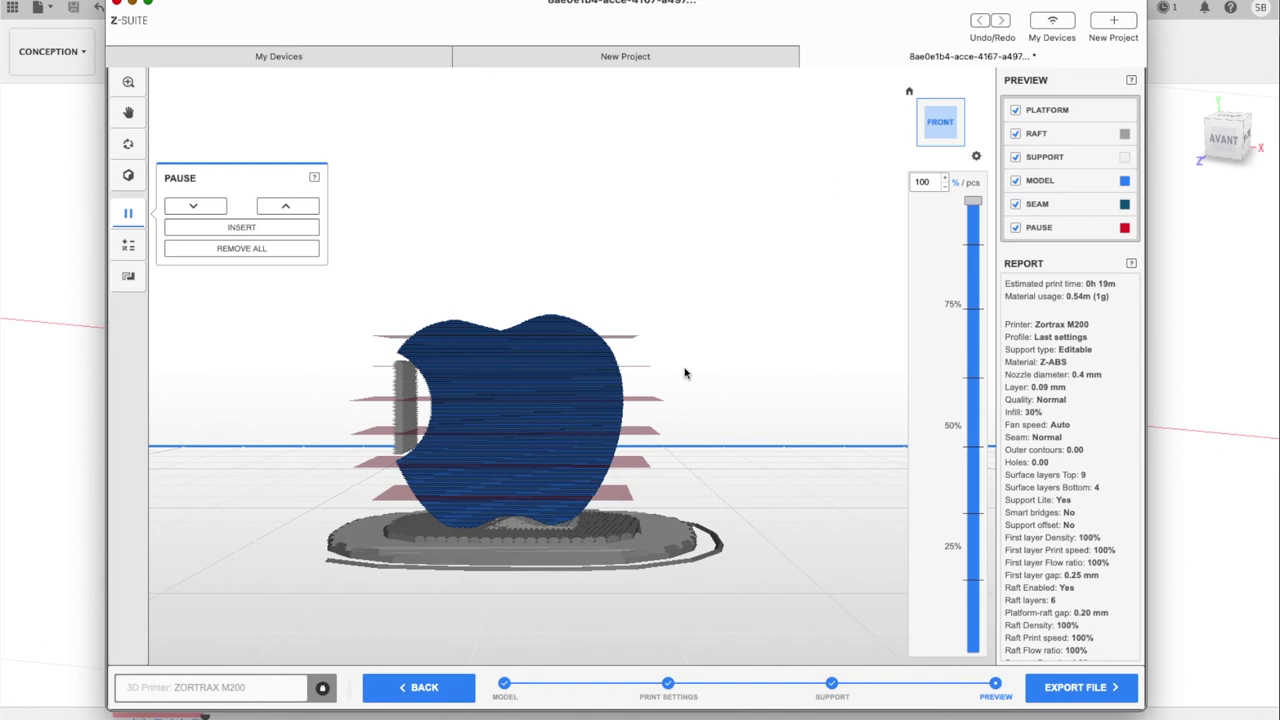
Step: Export the sliced apple job with supports and pauses as a .zcode file
{"action": "left_click", "coordinate": [1106, 690]}
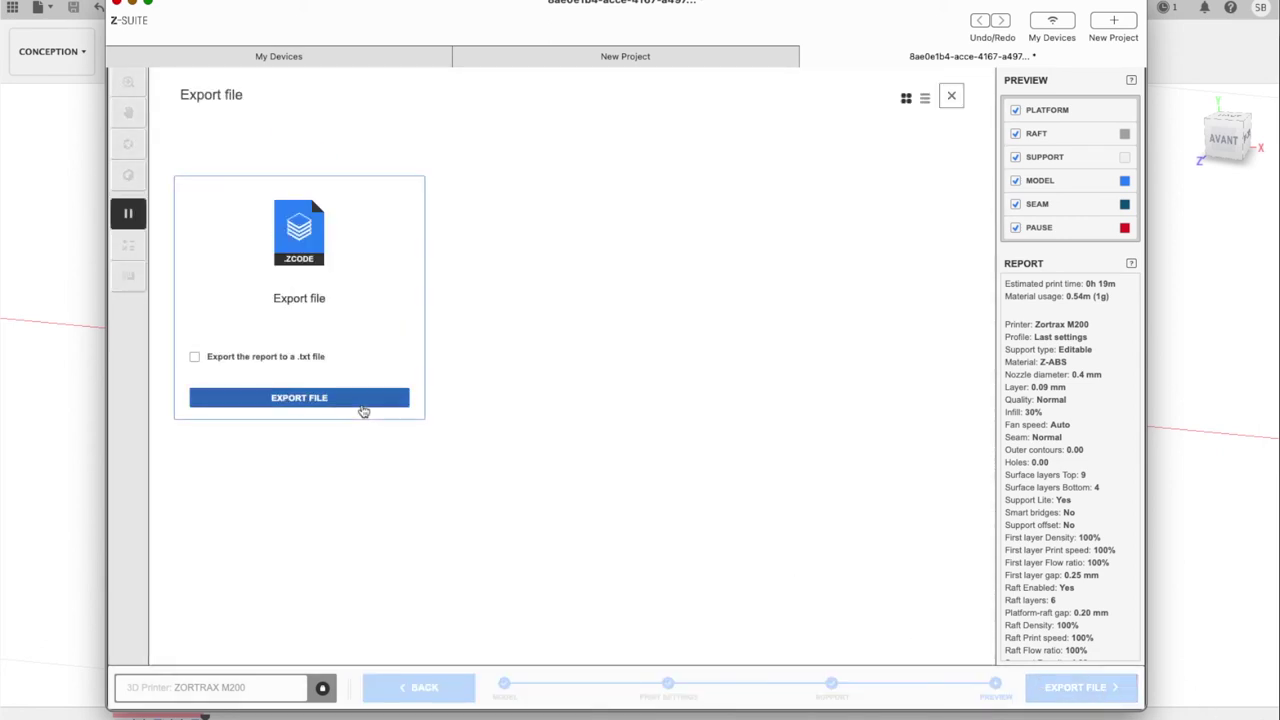
{"action": "left_click", "coordinate": [362, 400]}
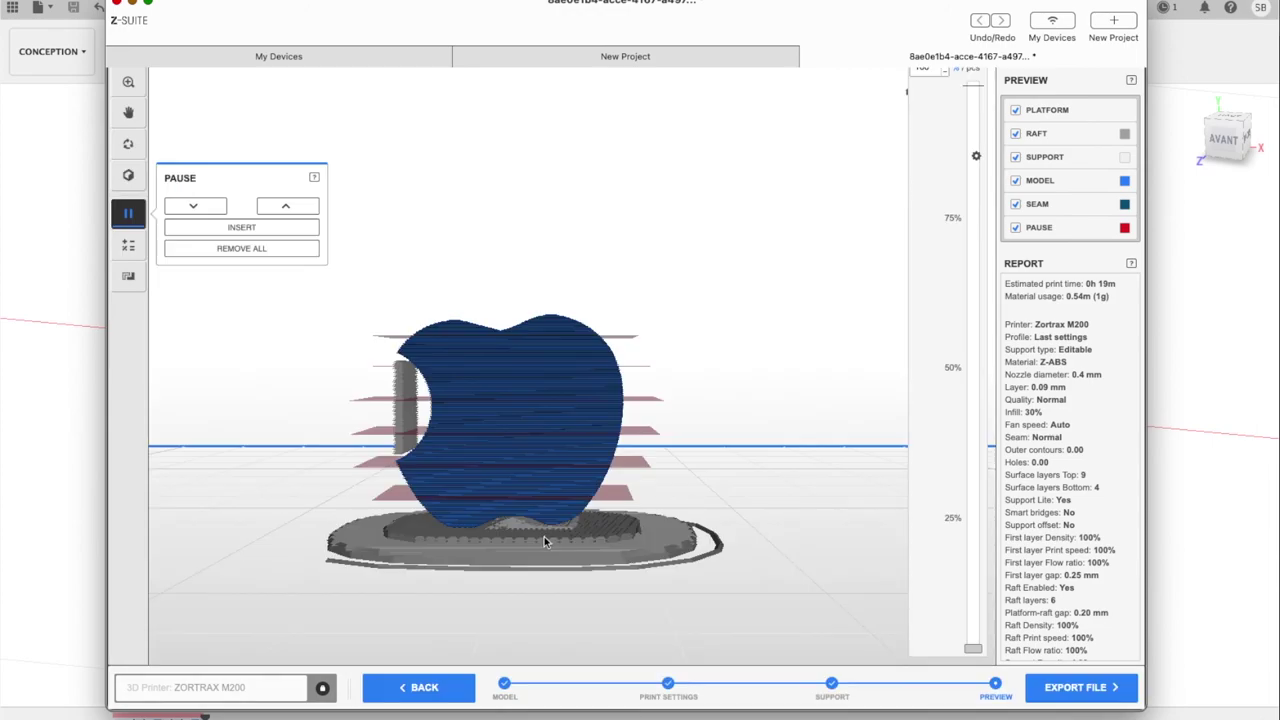